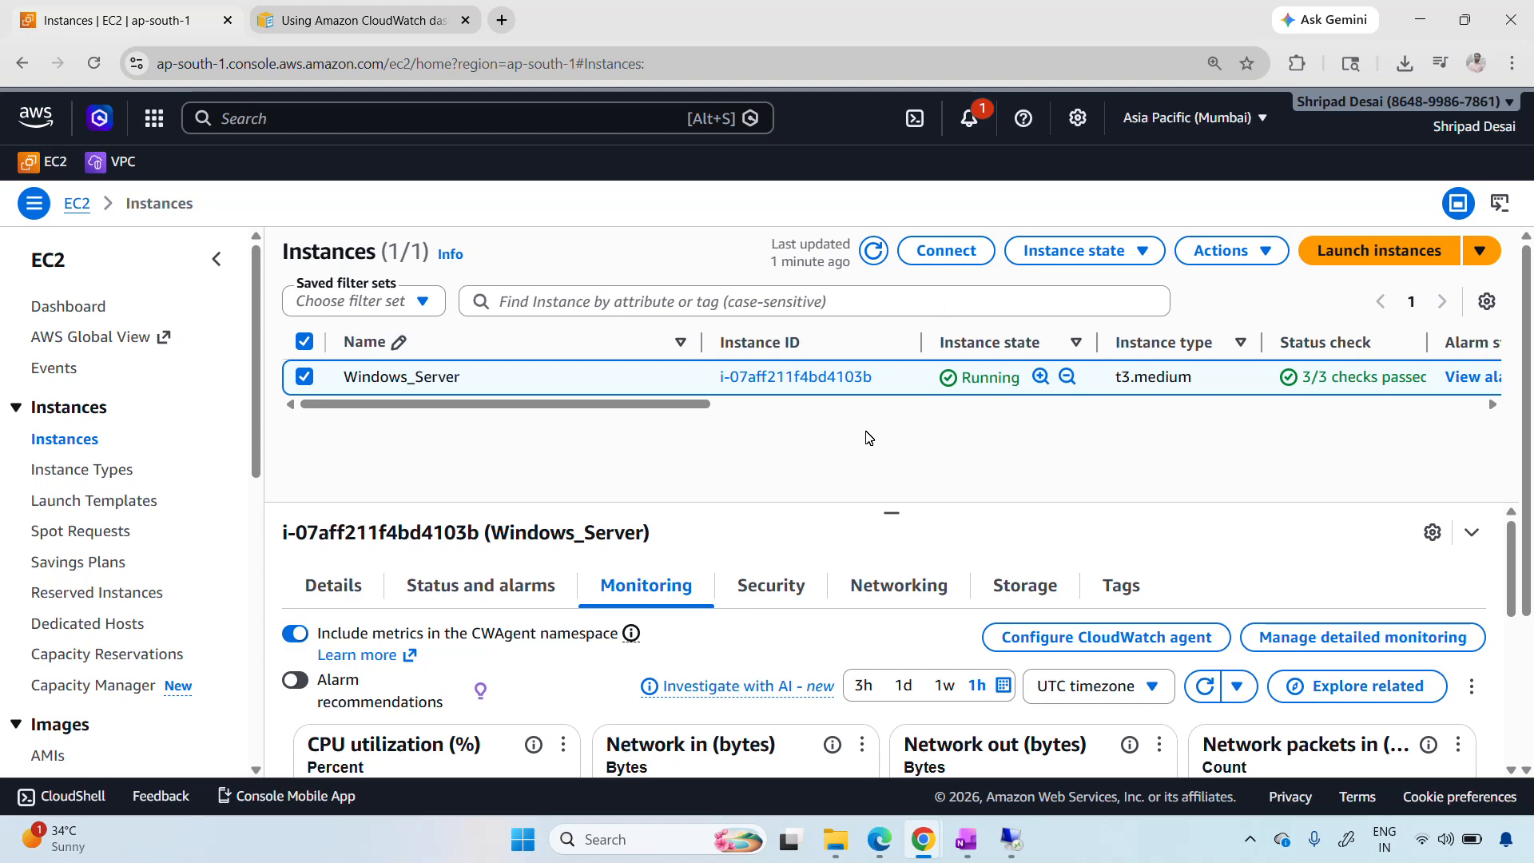
Switch to the Windows_Server remote desktop session to view its Downloads folder, and return to the EC2 console
drag(706, 407, 619, 414)
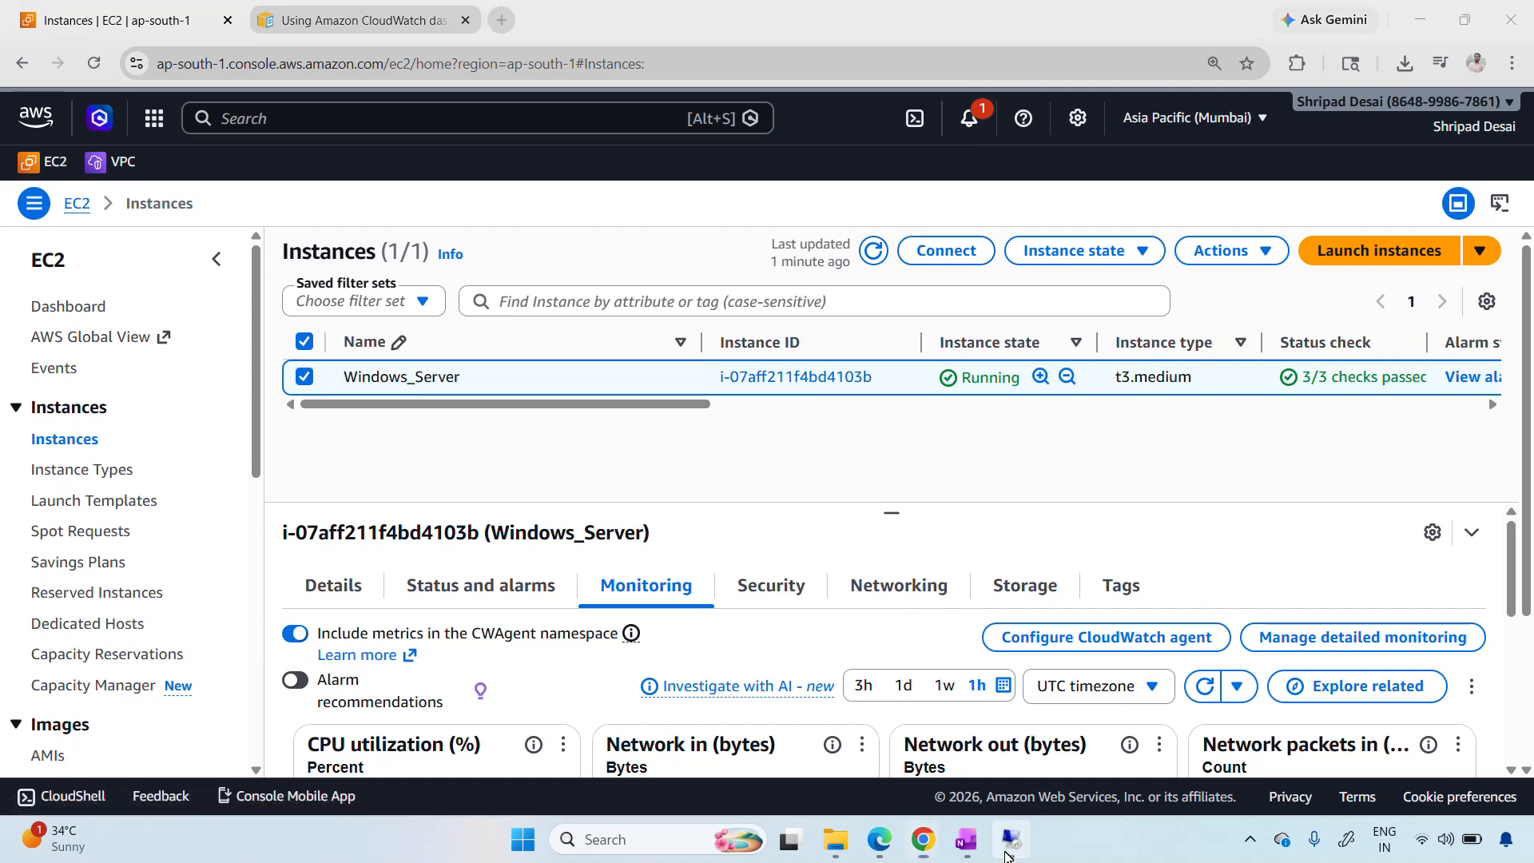
click(554, 17)
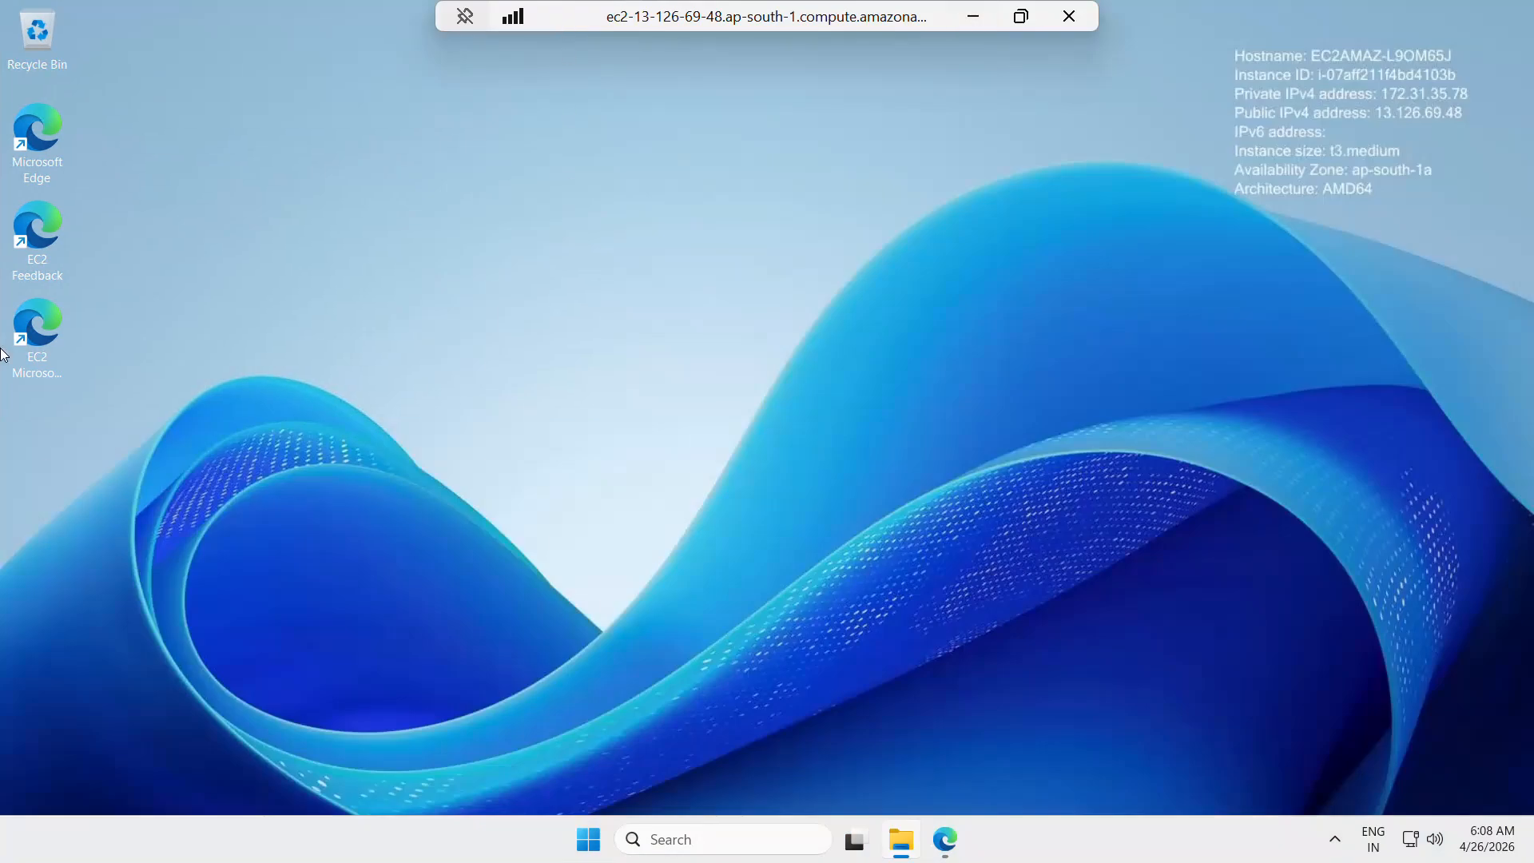
click(902, 847)
click(64, 293)
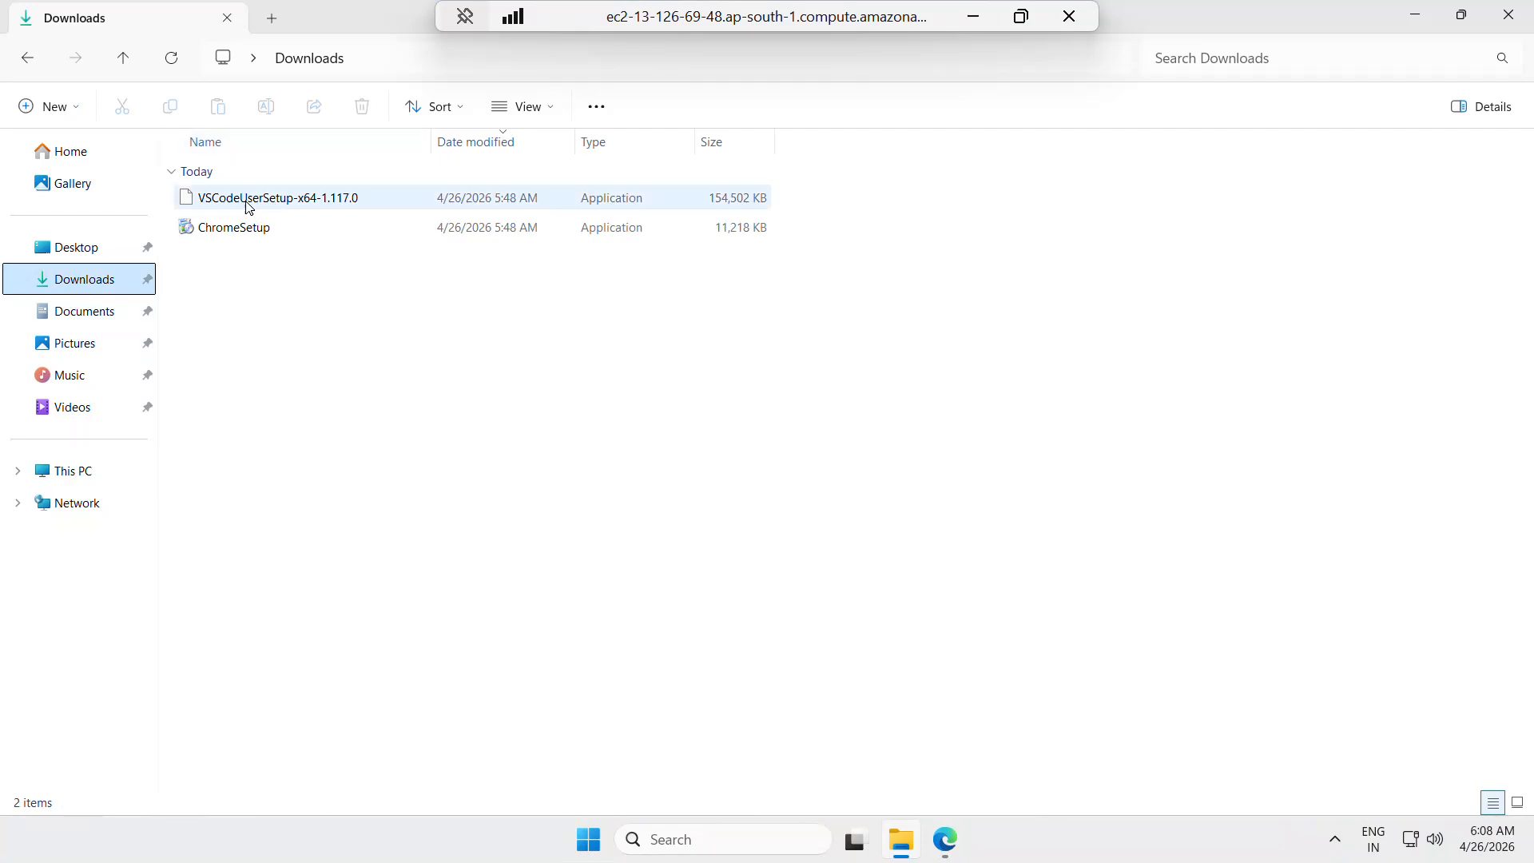
click(1414, 16)
click(972, 16)
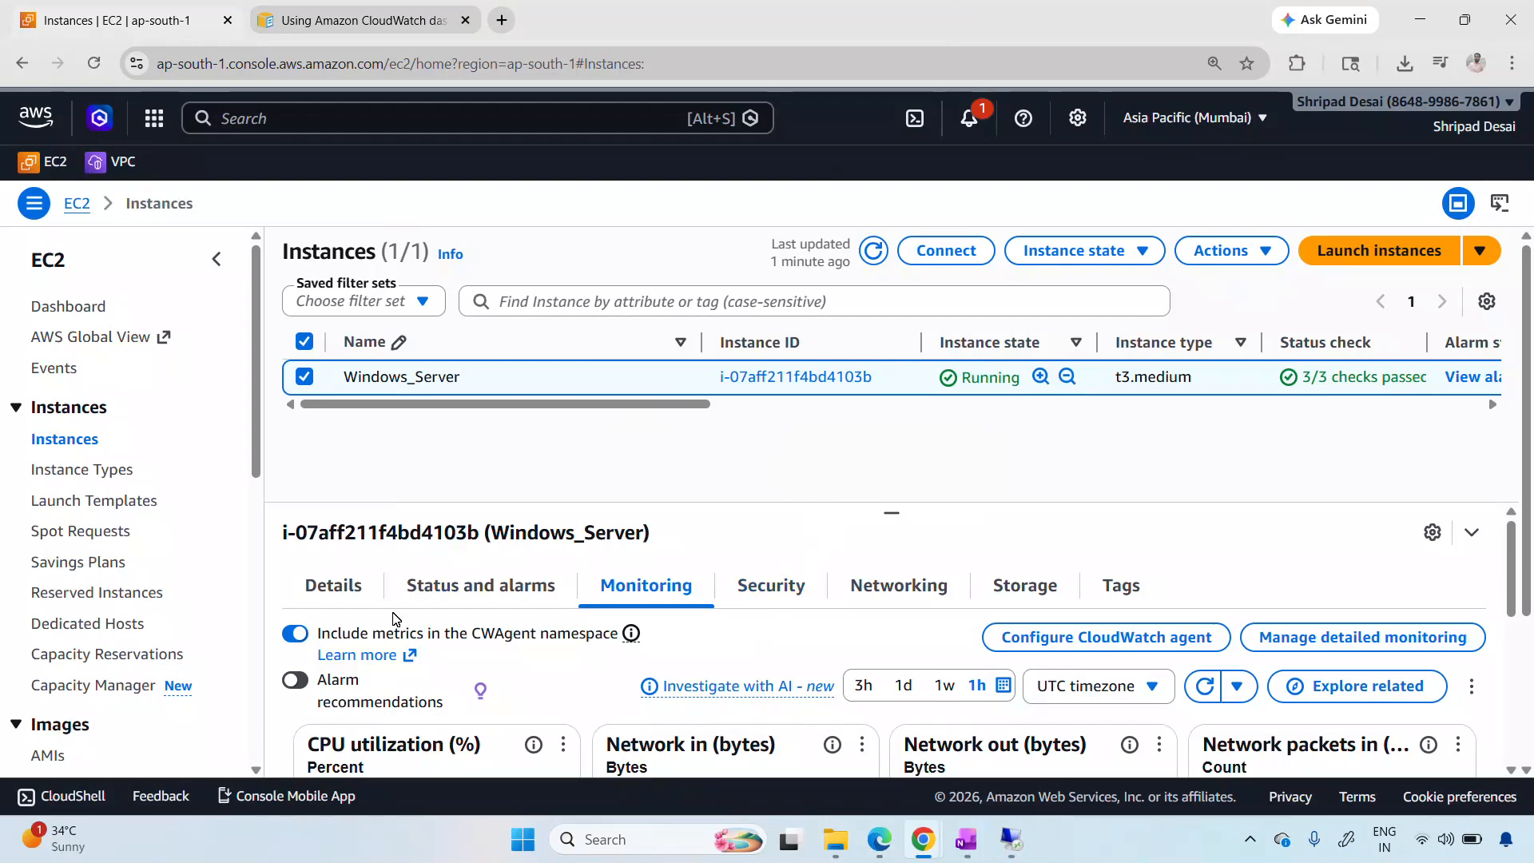
View the Windows_Server instance's details, and clear and reselect the instance in the list
click(330, 587)
scroll(729, 483, down, 1)
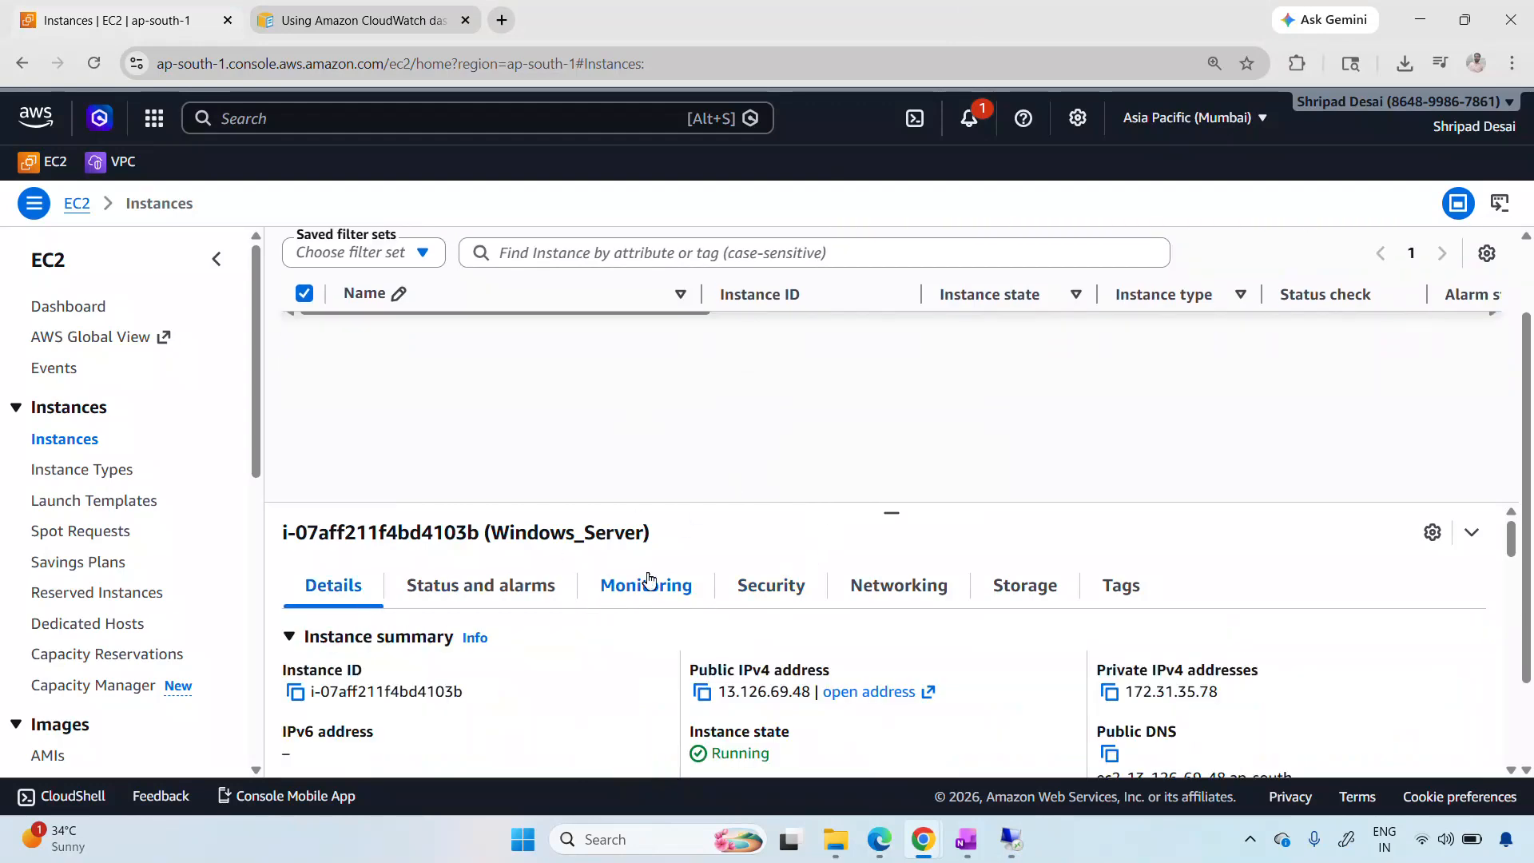
scroll(649, 579, up, 2)
click(304, 377)
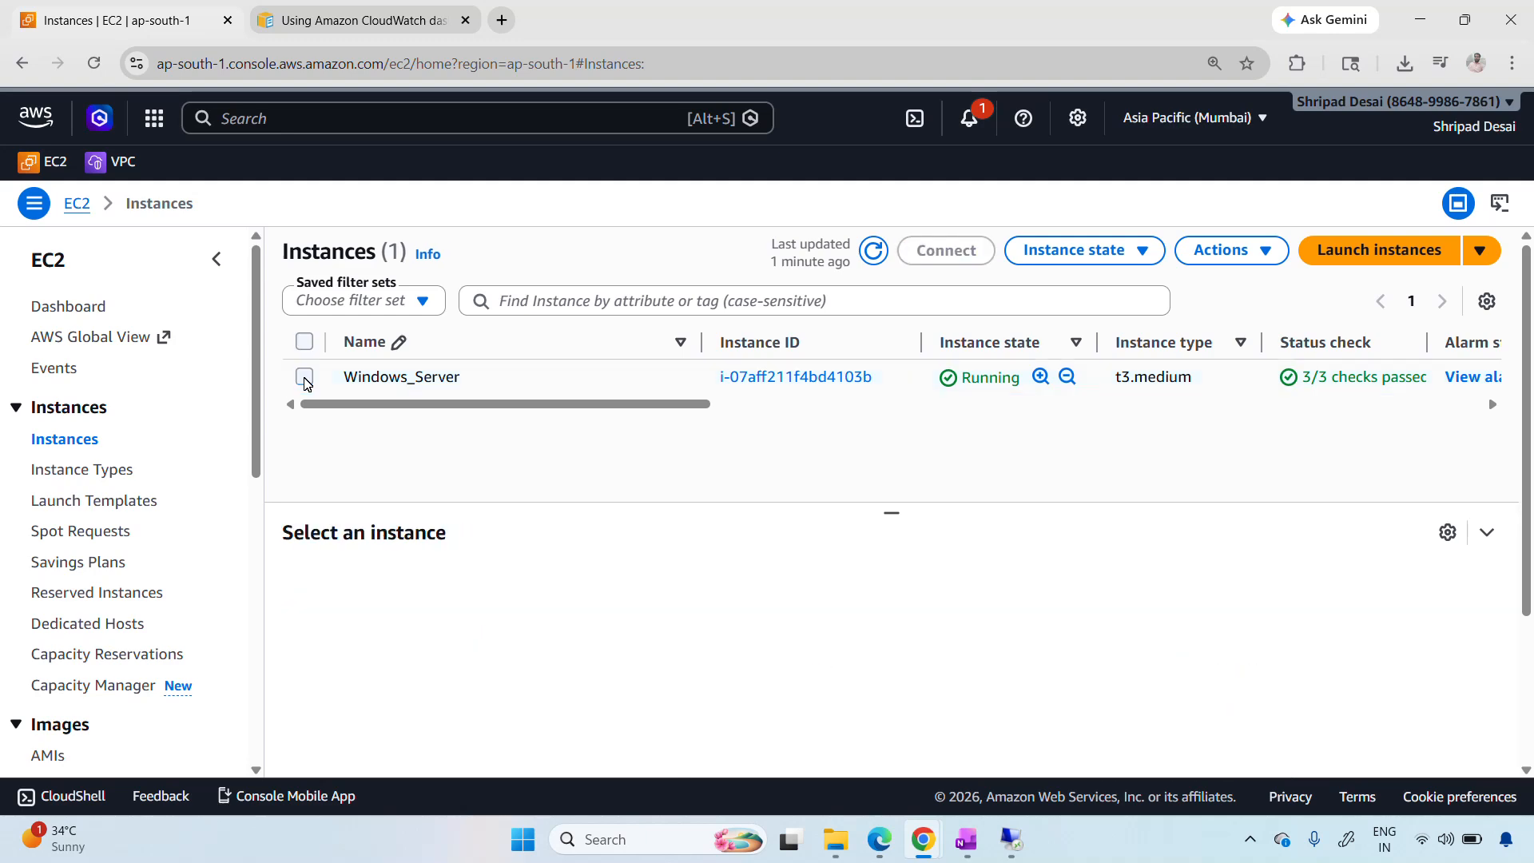
click(306, 381)
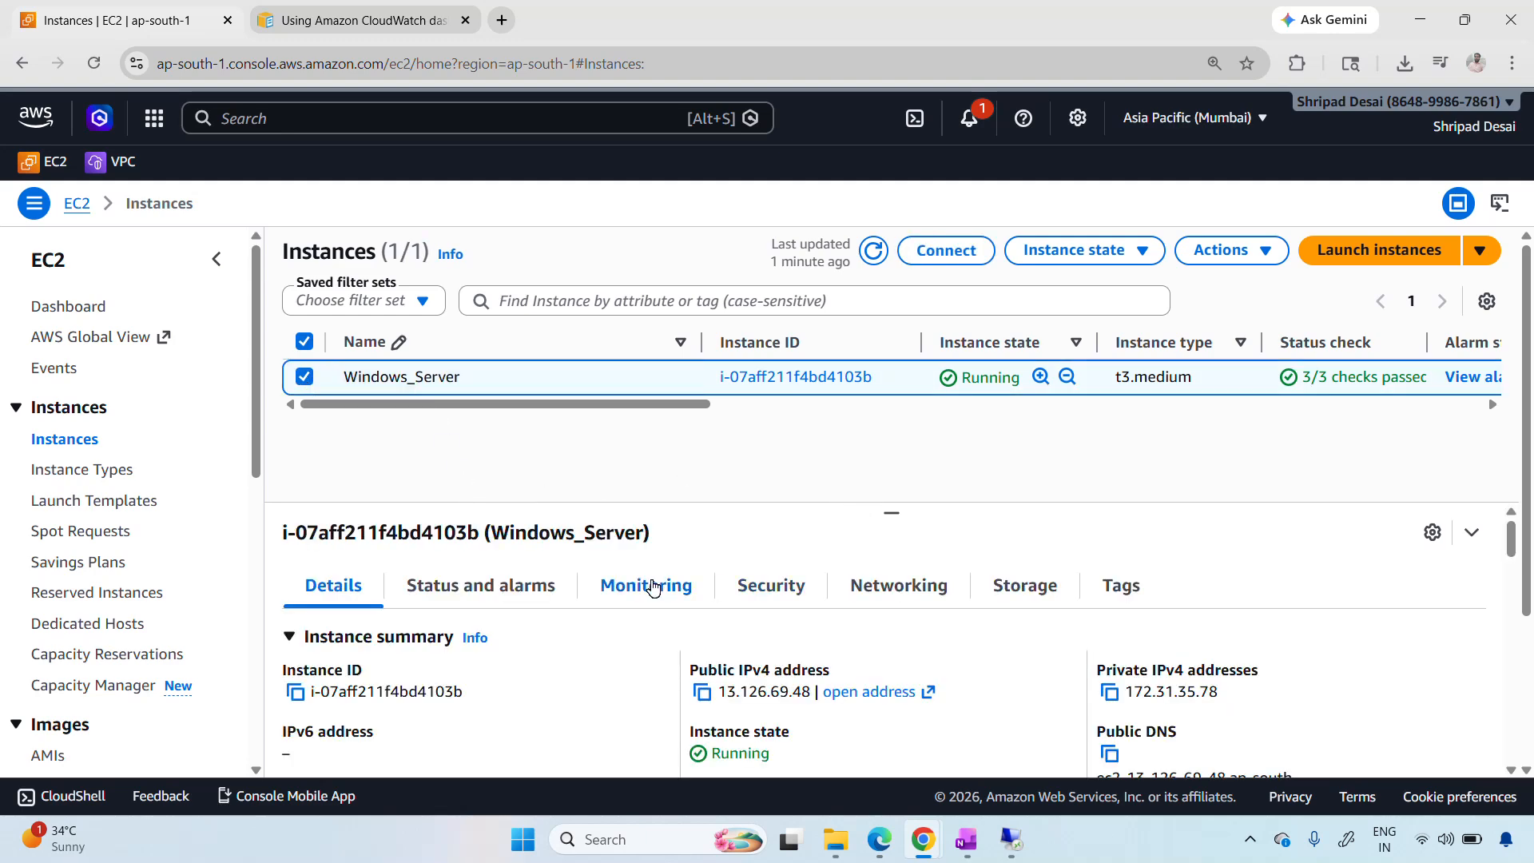
Show the monitoring metrics of Windows_Server and enlarge the CPU utilization graph
click(652, 588)
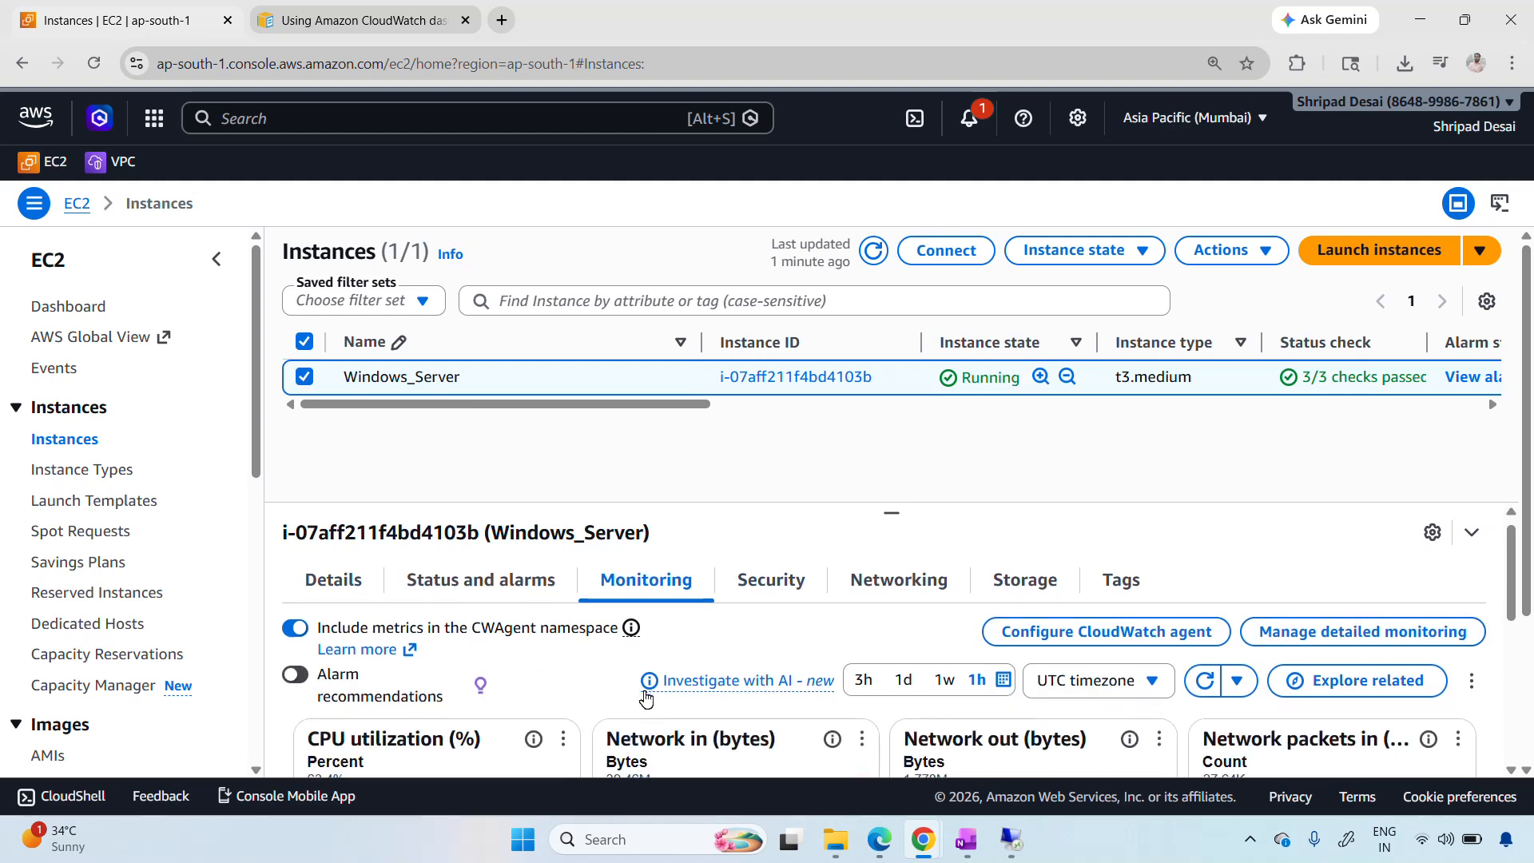
scroll(647, 699, down, 2)
scroll(646, 699, up, 1)
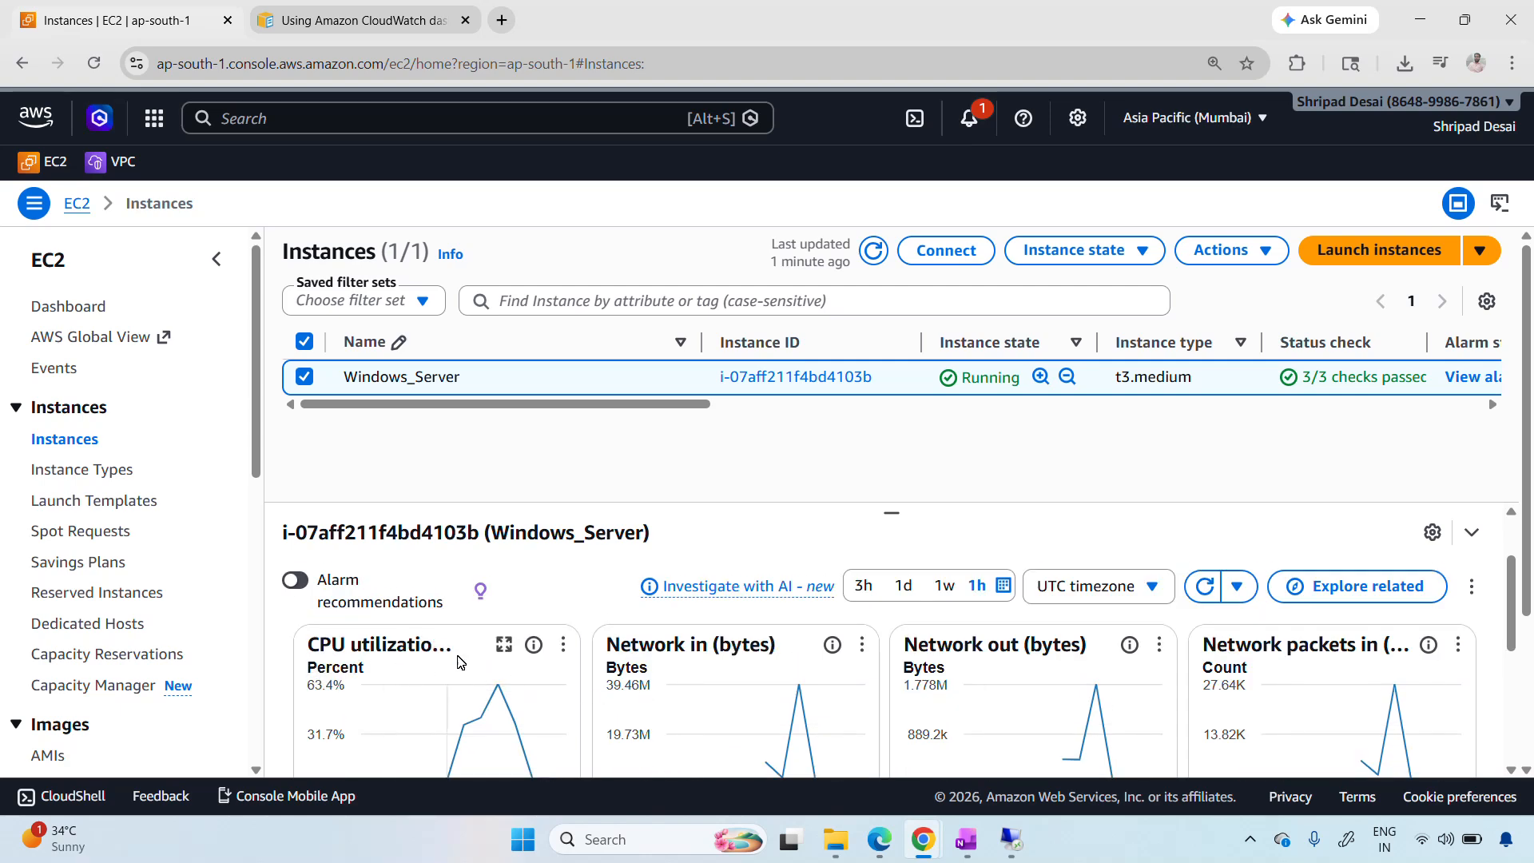
click(503, 647)
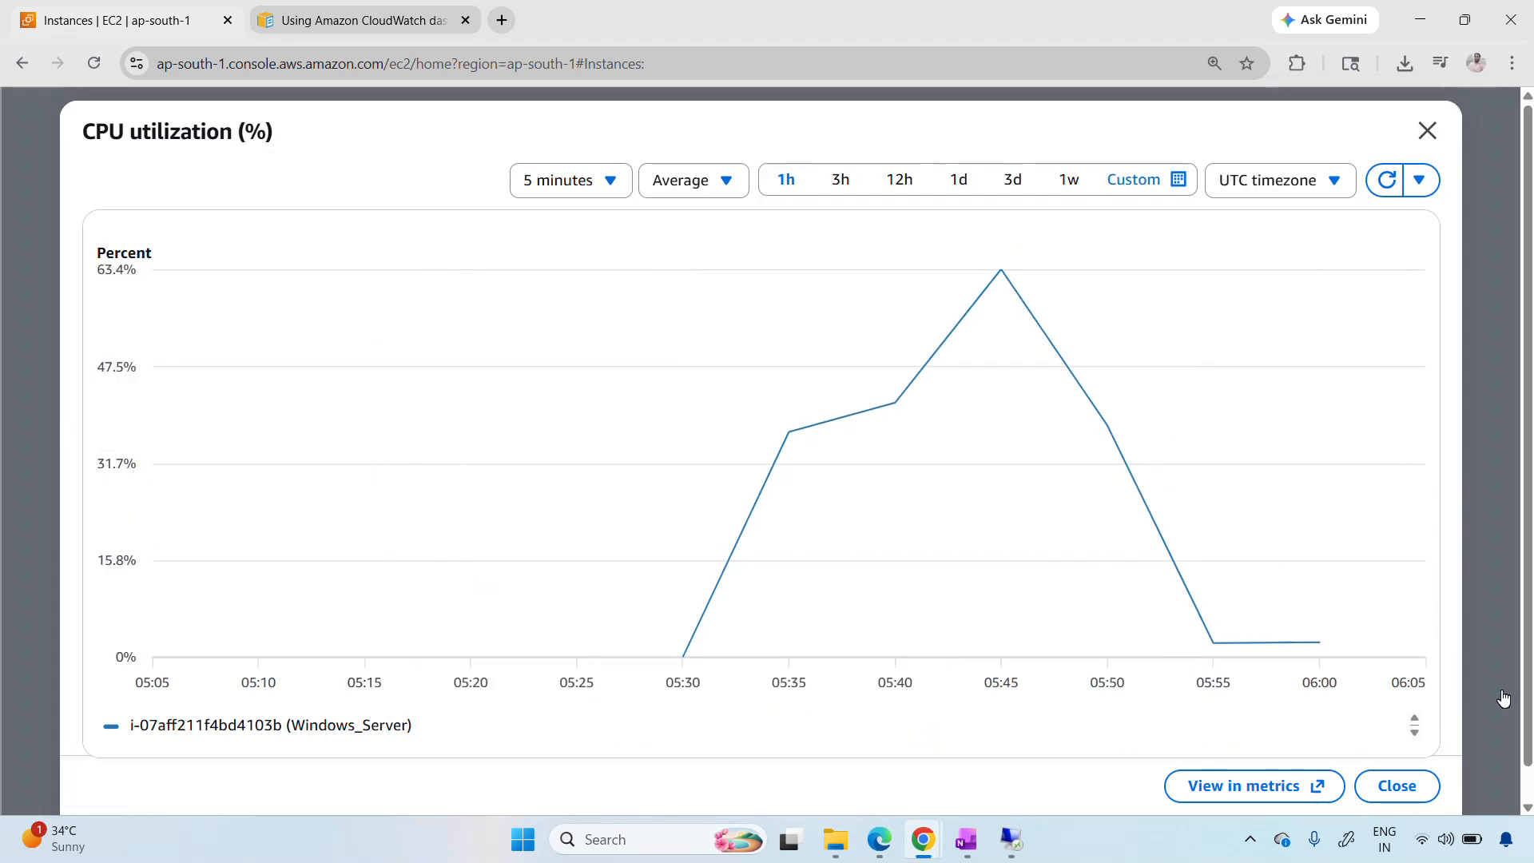
mouse_move(683, 663)
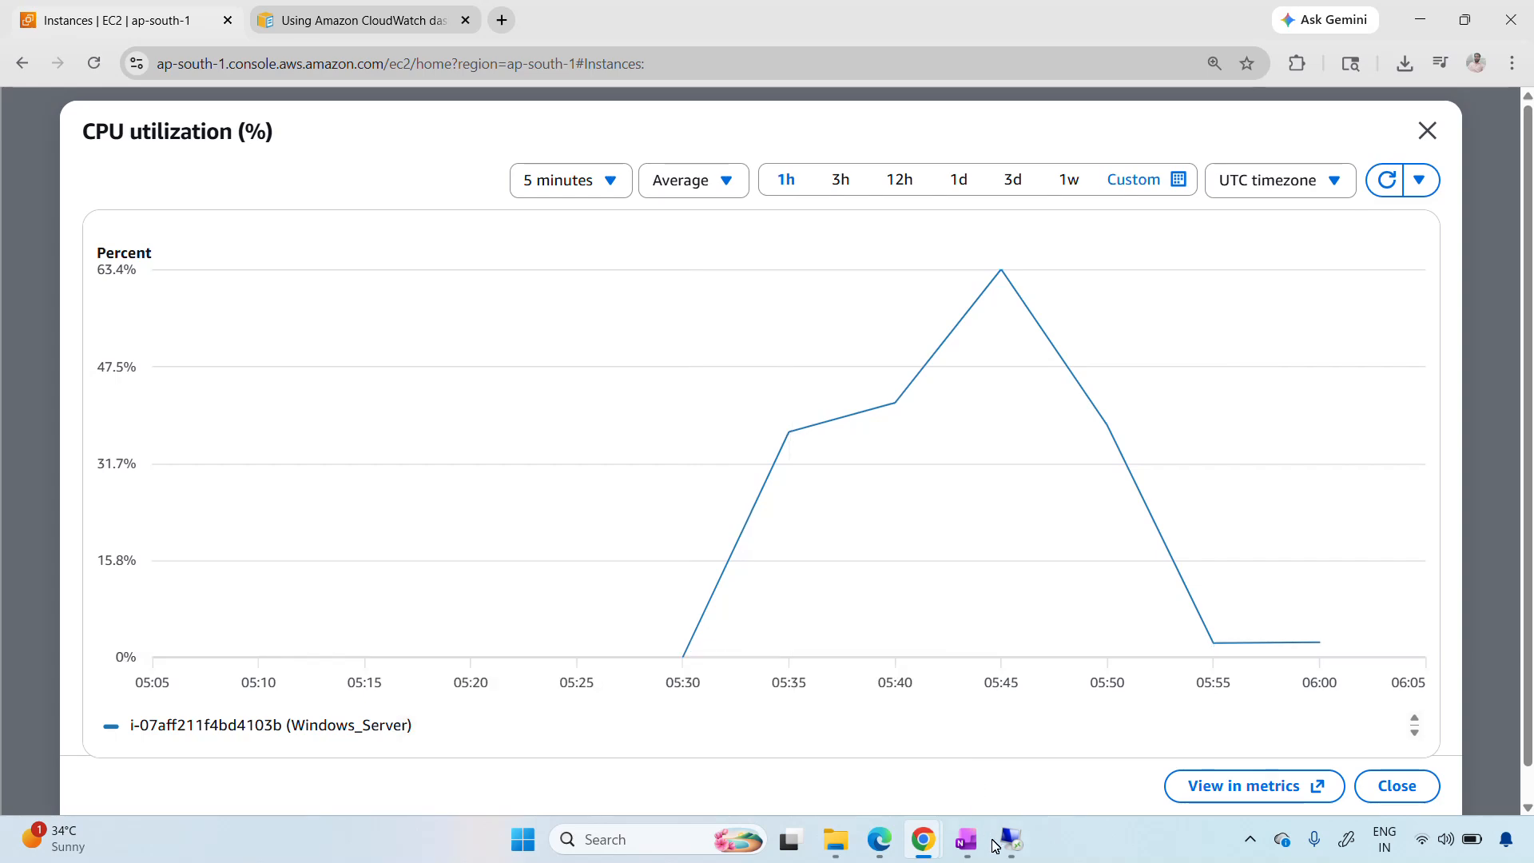
Switch to OneNote to review the handwritten basic and detailed monitoring intervals, and return to the EC2 console in Chrome
click(952, 824)
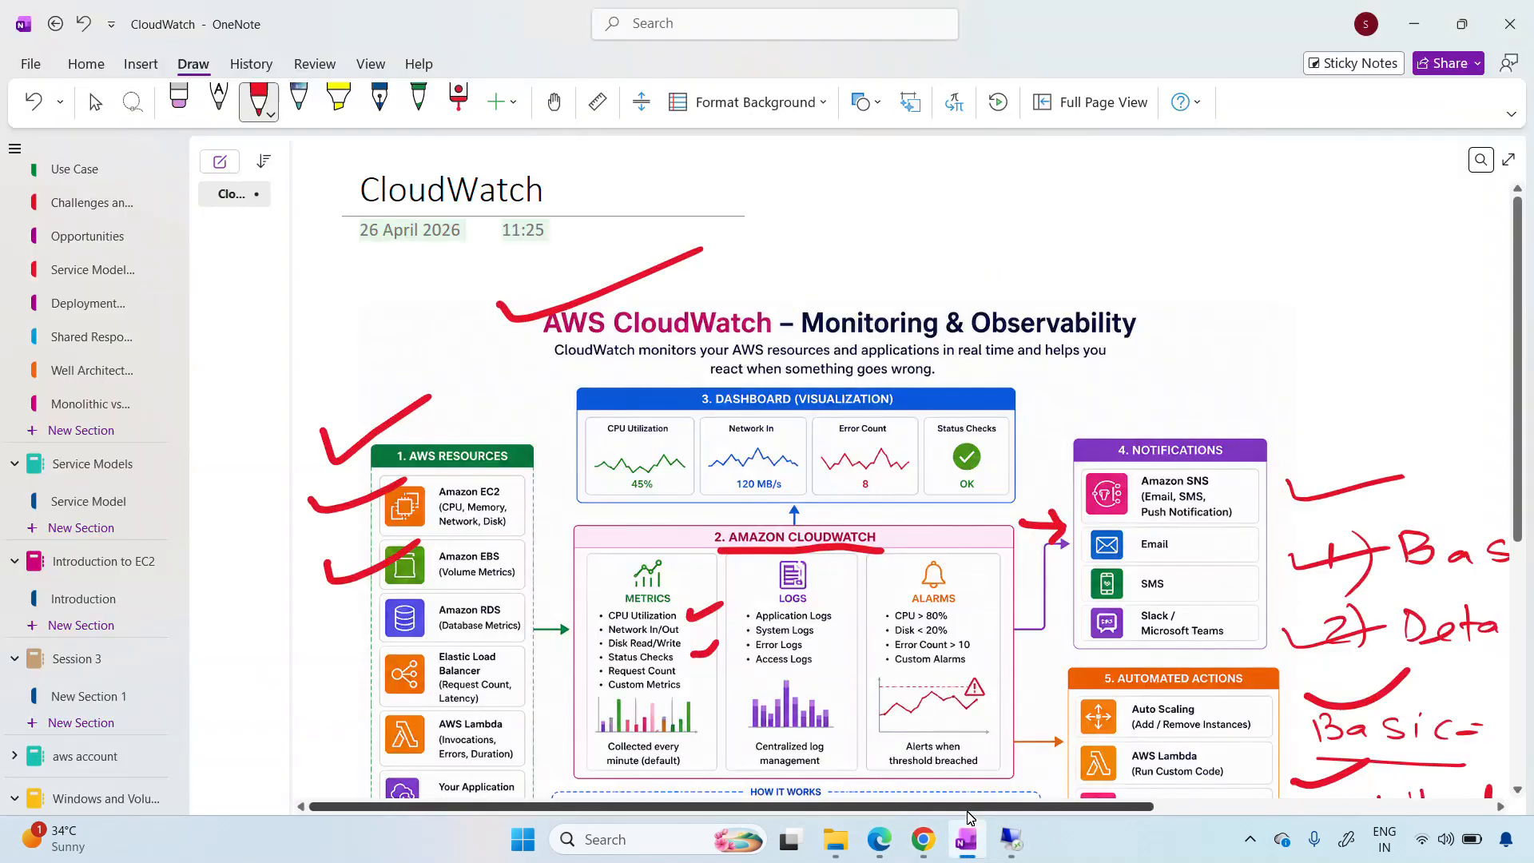
scroll(1185, 586, right, 5)
scroll(1185, 586, down, 3)
scroll(1184, 586, down, 1)
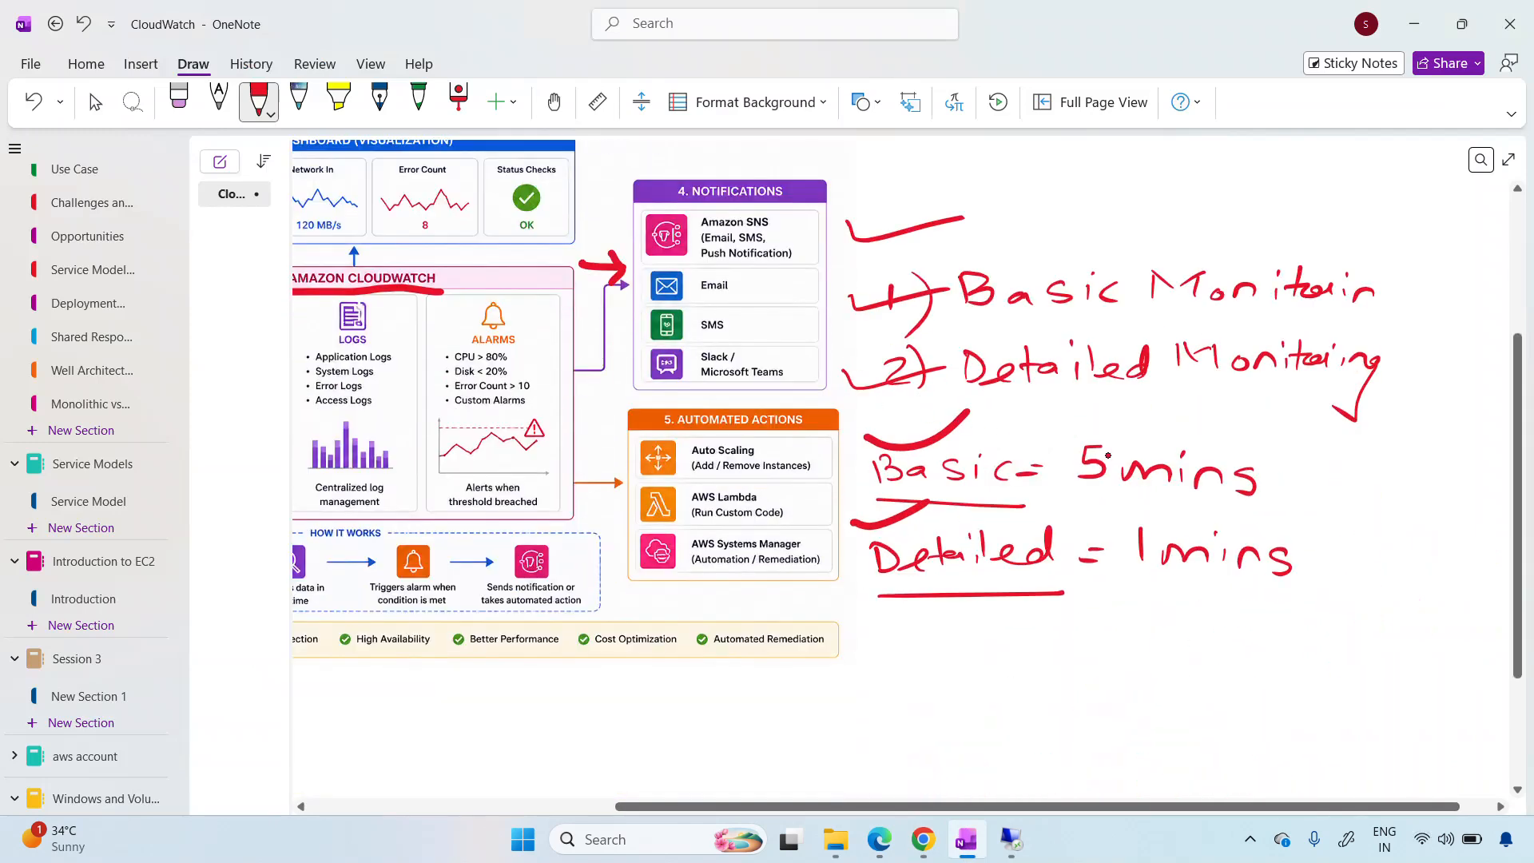
click(925, 846)
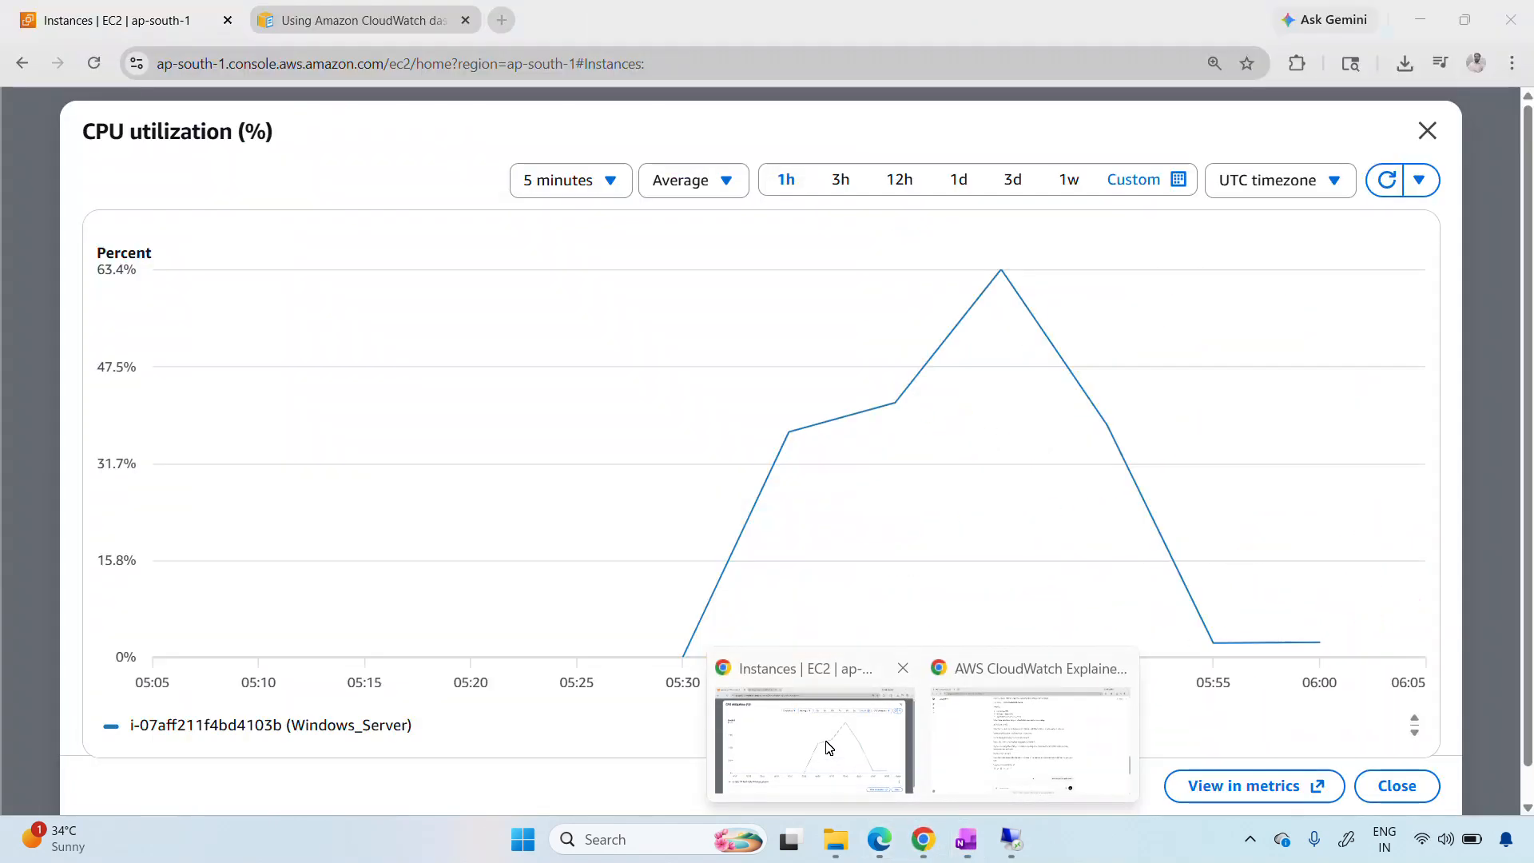
click(829, 748)
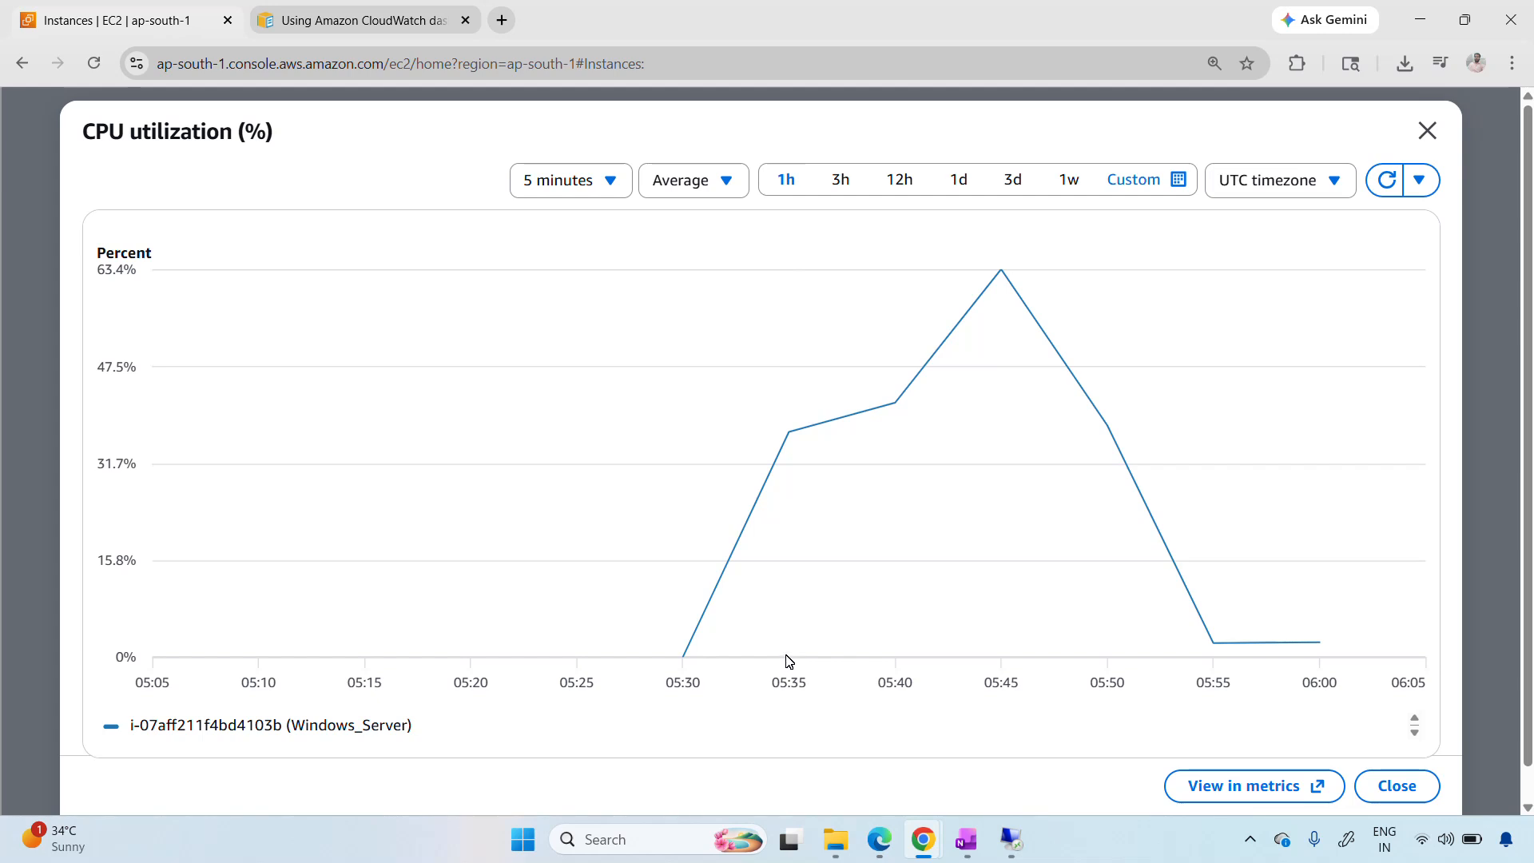
Inspect the CPU utilization data points between 05:35 and 06:00, and close the enlarged graph
mouse_move(789, 442)
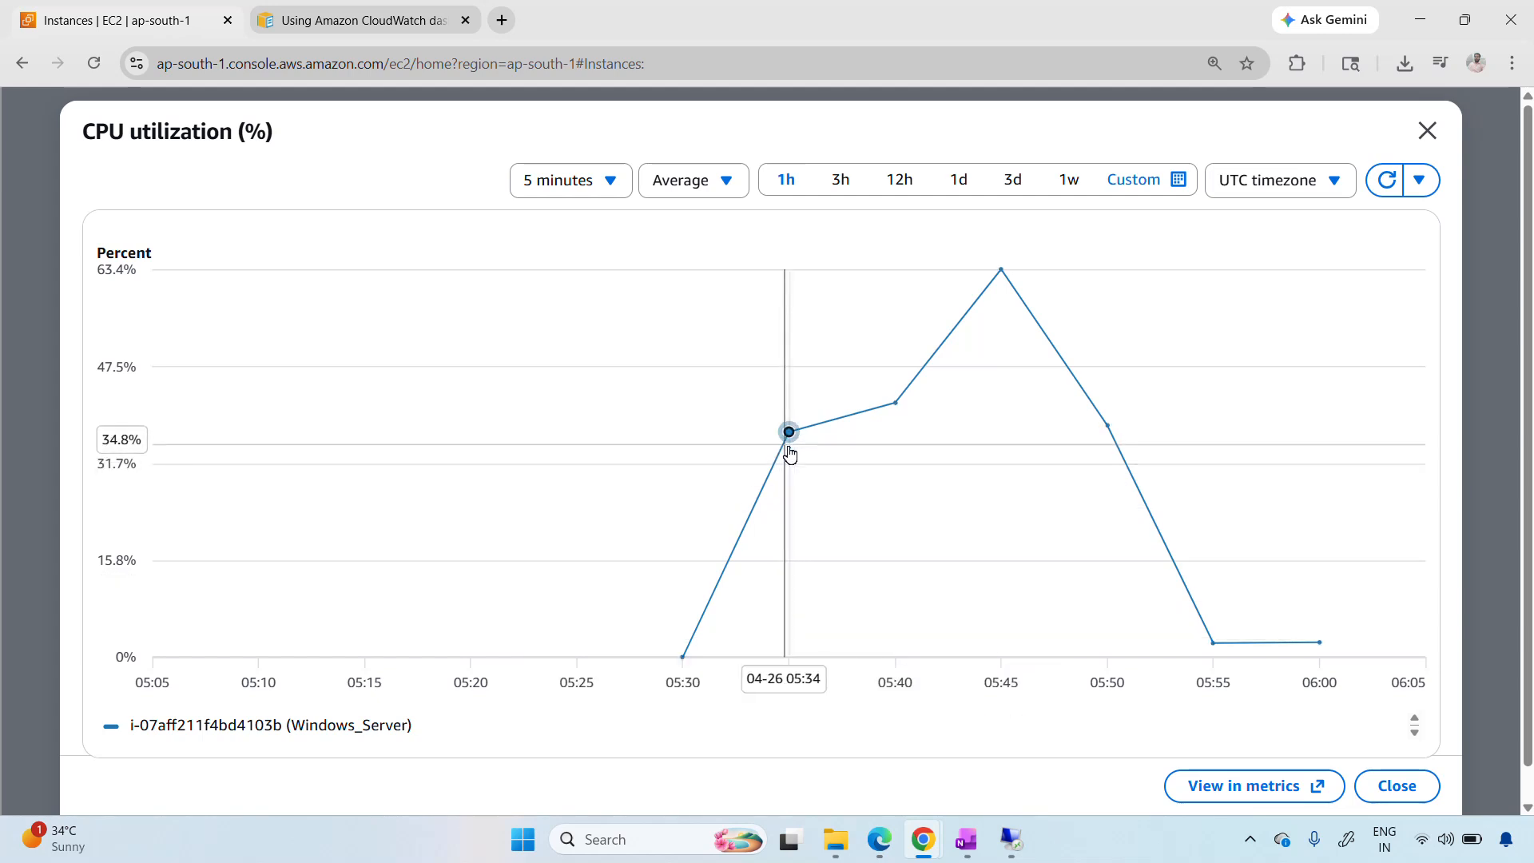
mouse_move(897, 412)
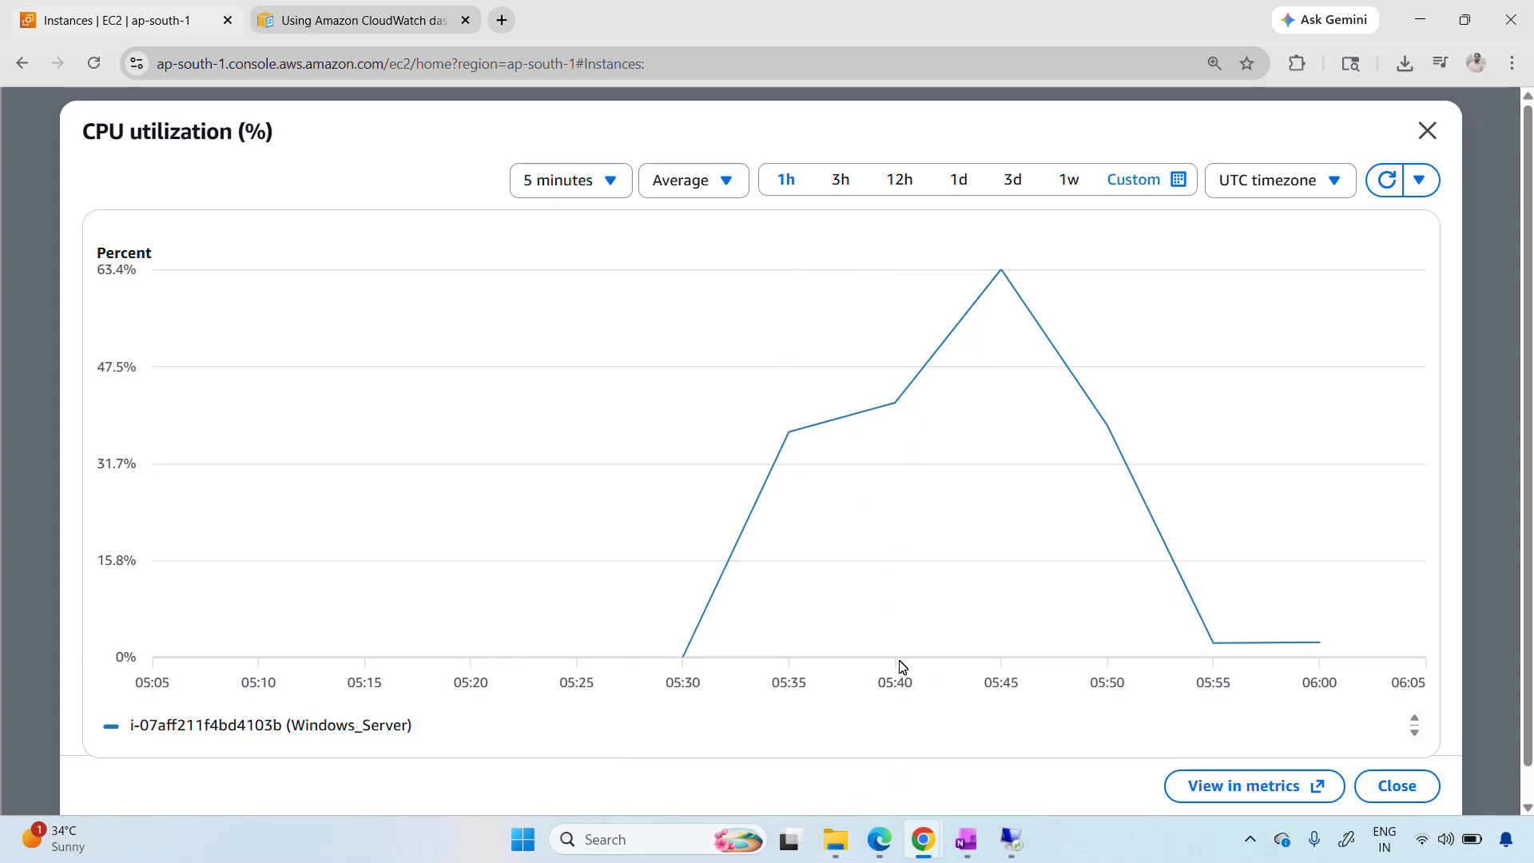
mouse_move(1007, 659)
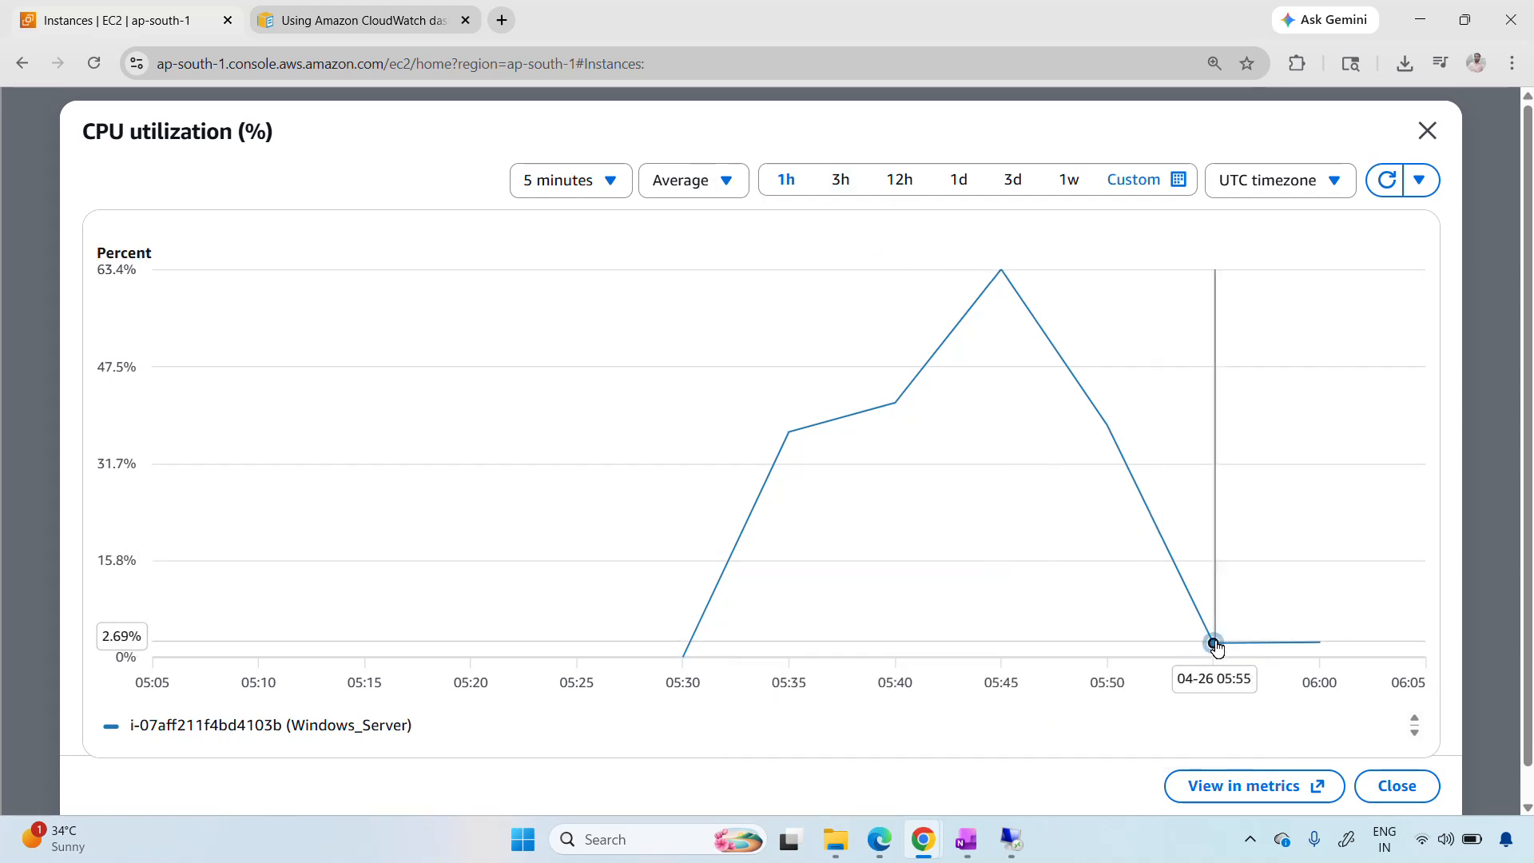
mouse_move(1215, 646)
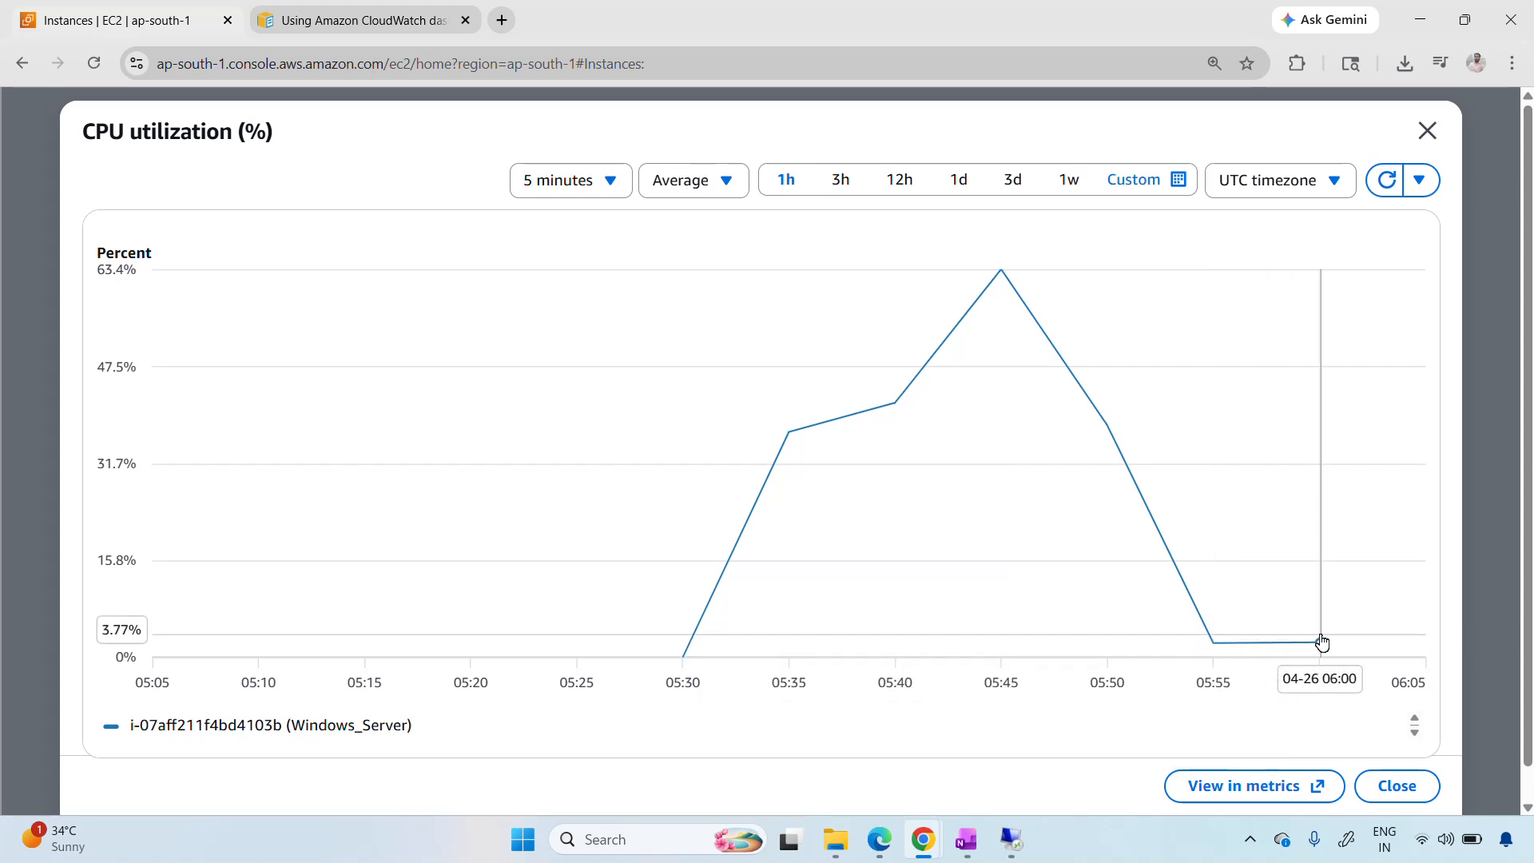
mouse_move(1322, 652)
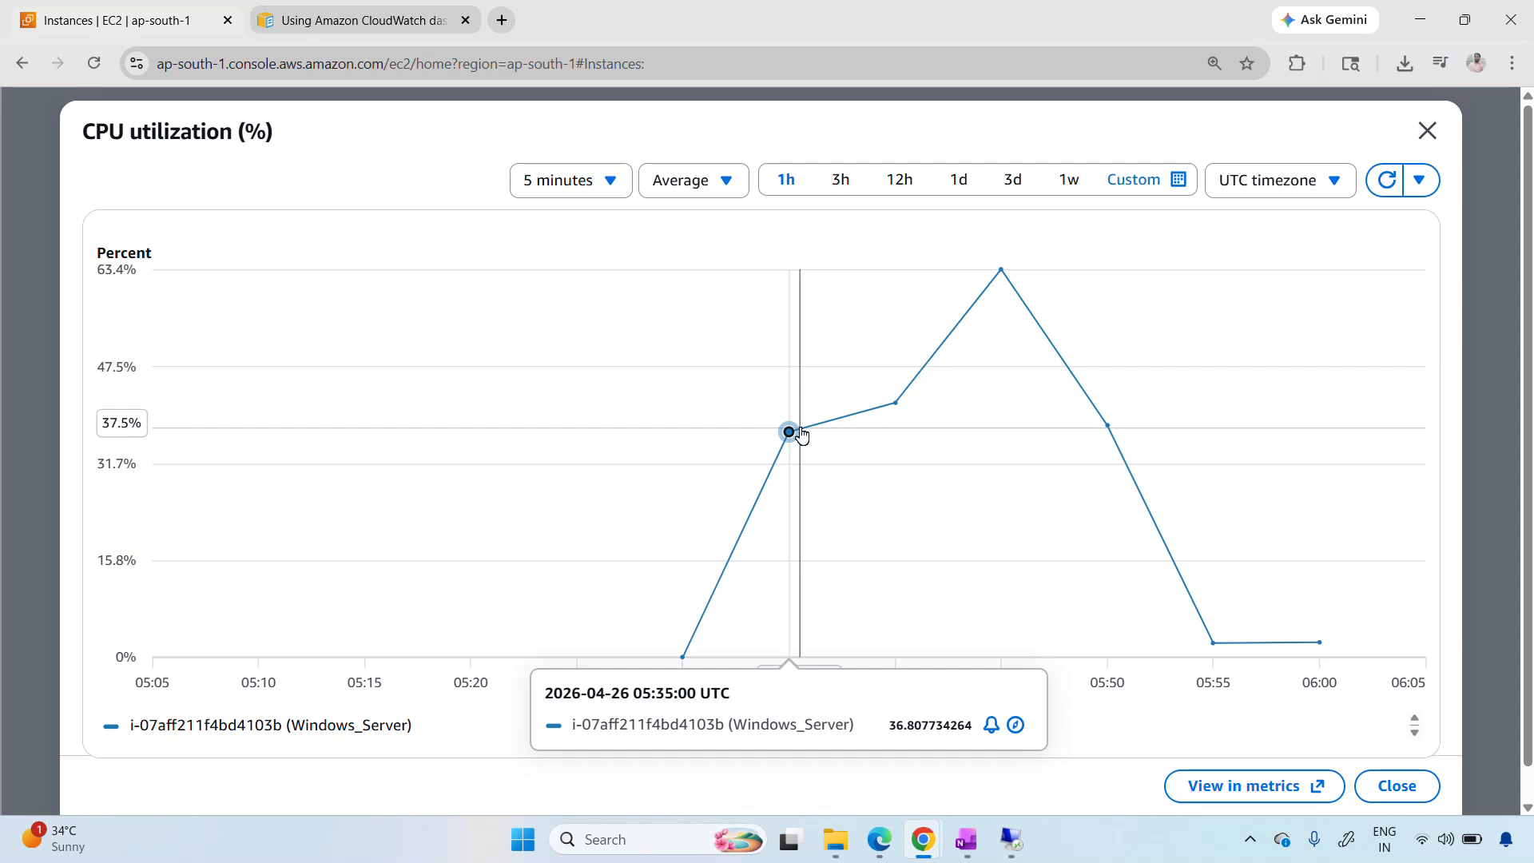
click(1427, 130)
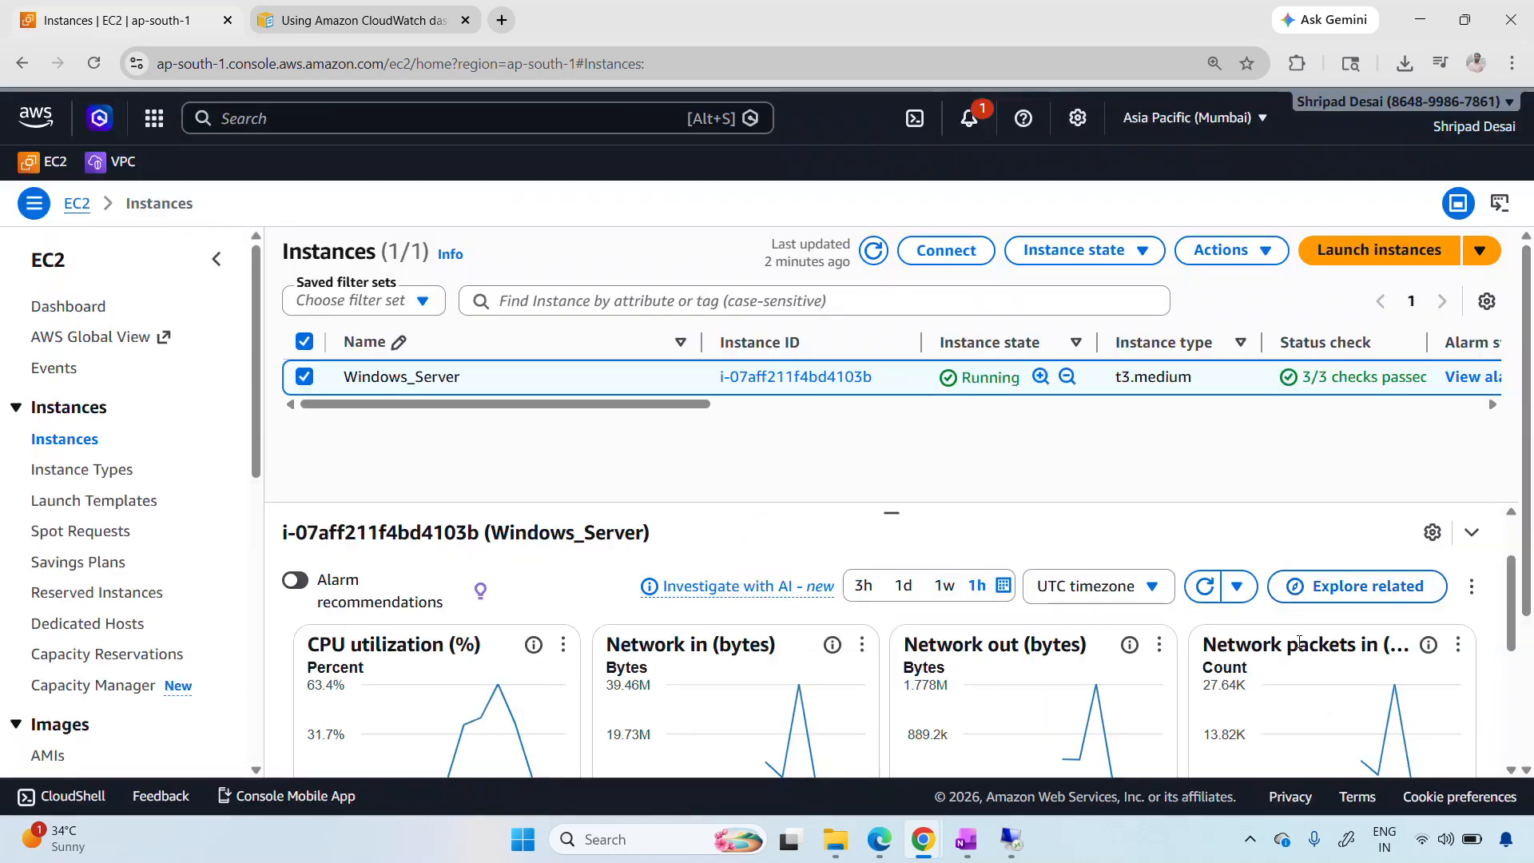
Enable detailed monitoring for the Windows_Server instance and review the note about its monitoring period
scroll(1302, 643, up, 1)
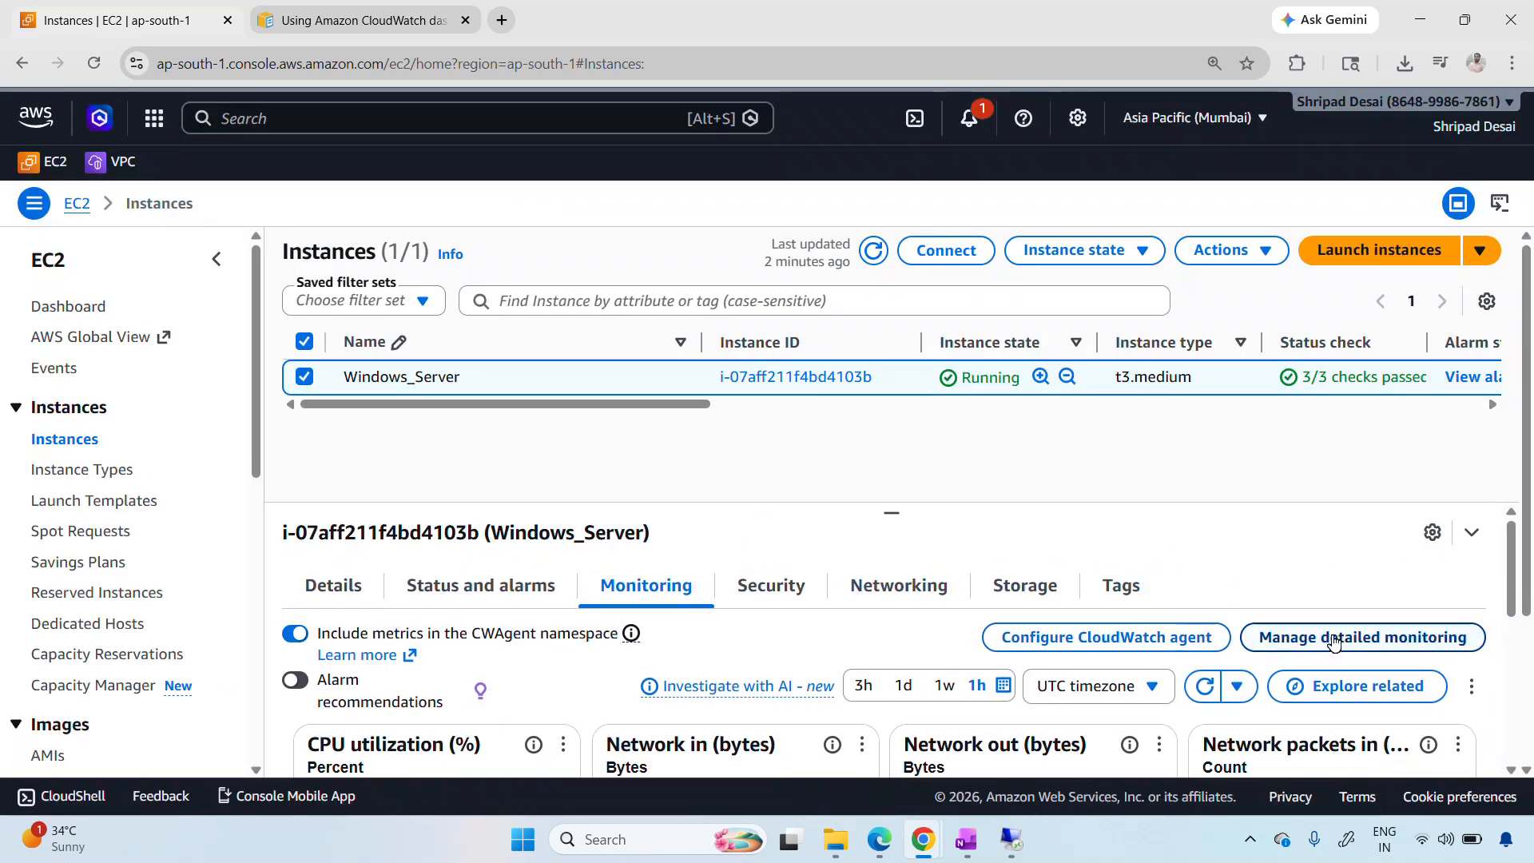
click(1384, 648)
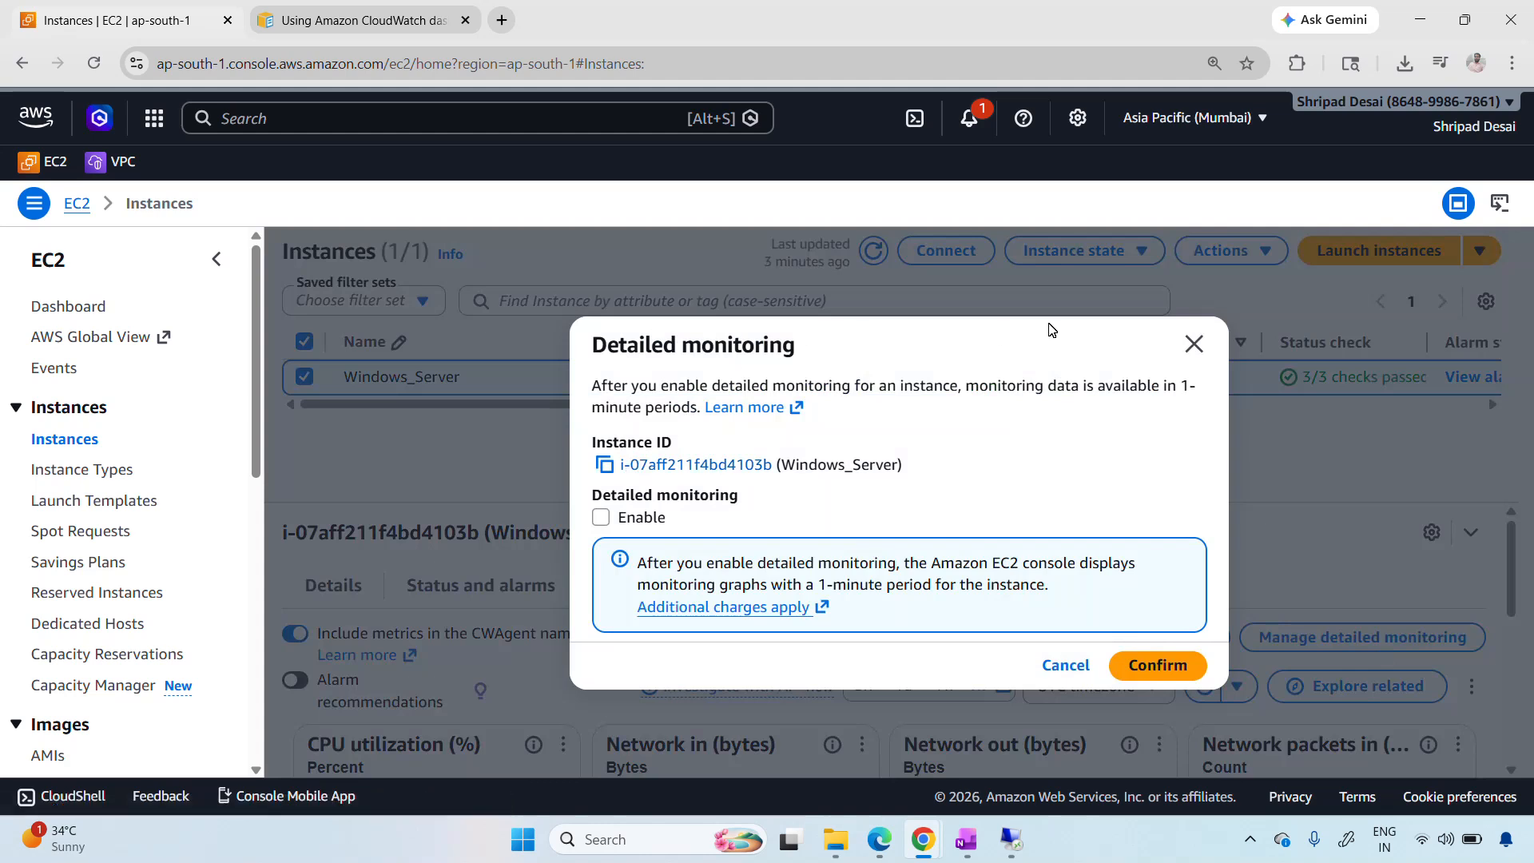
drag(781, 464, 904, 461)
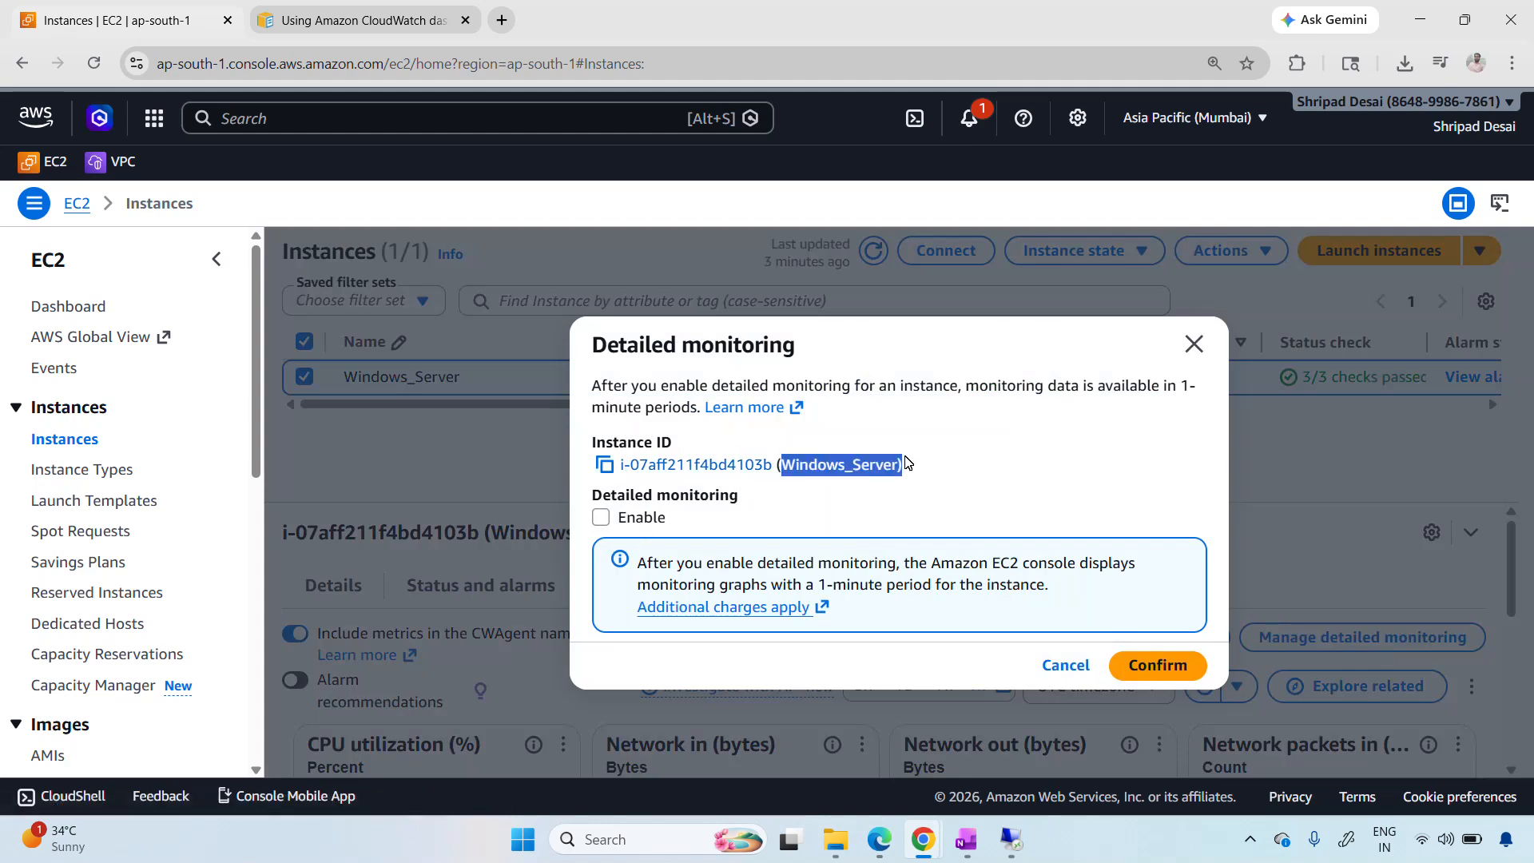
click(604, 519)
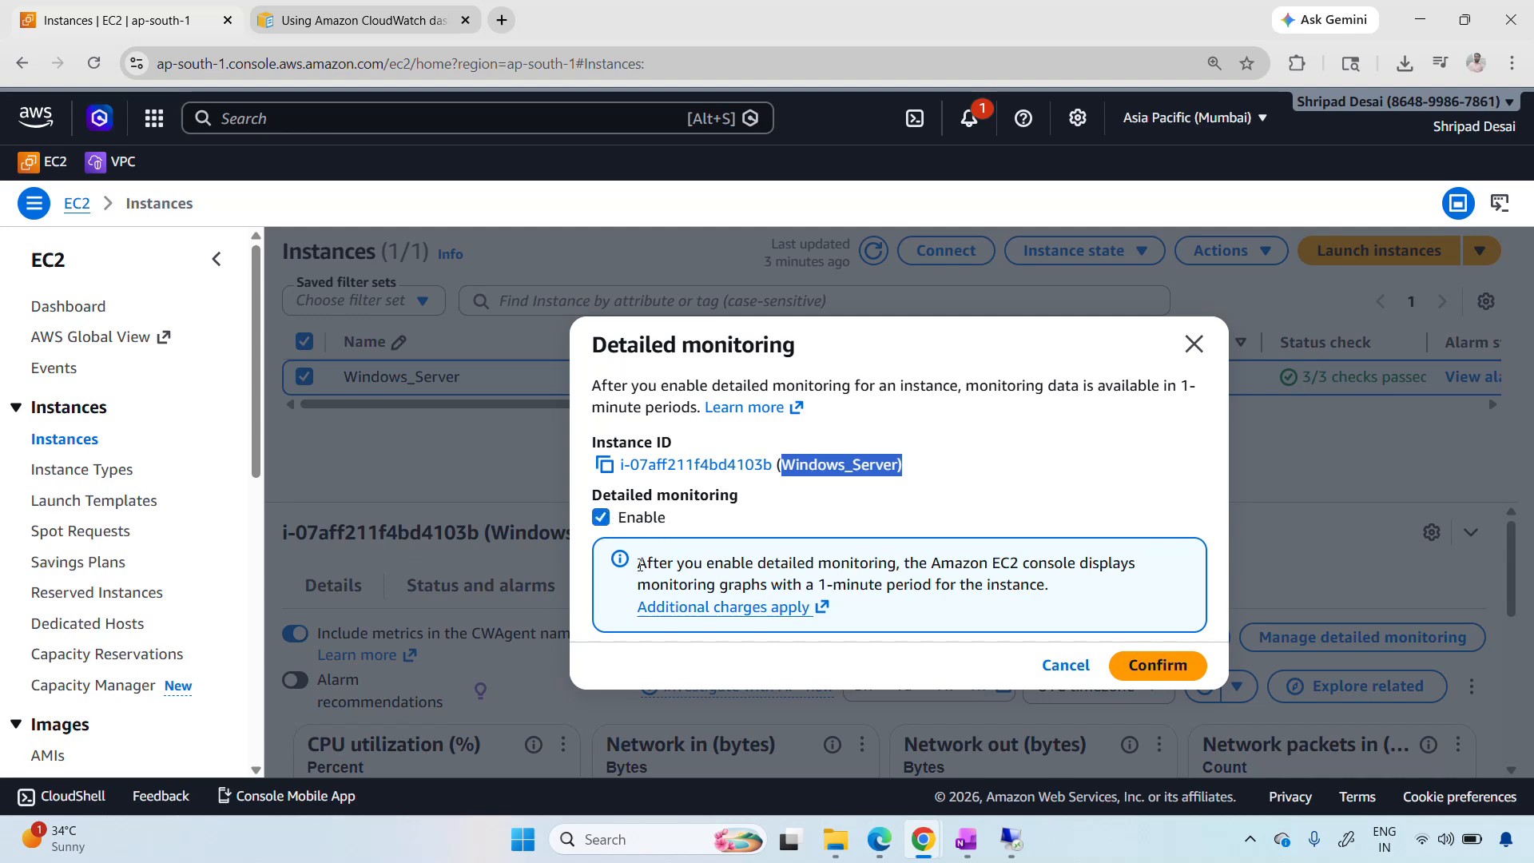
drag(640, 565, 655, 564)
drag(807, 586, 1044, 584)
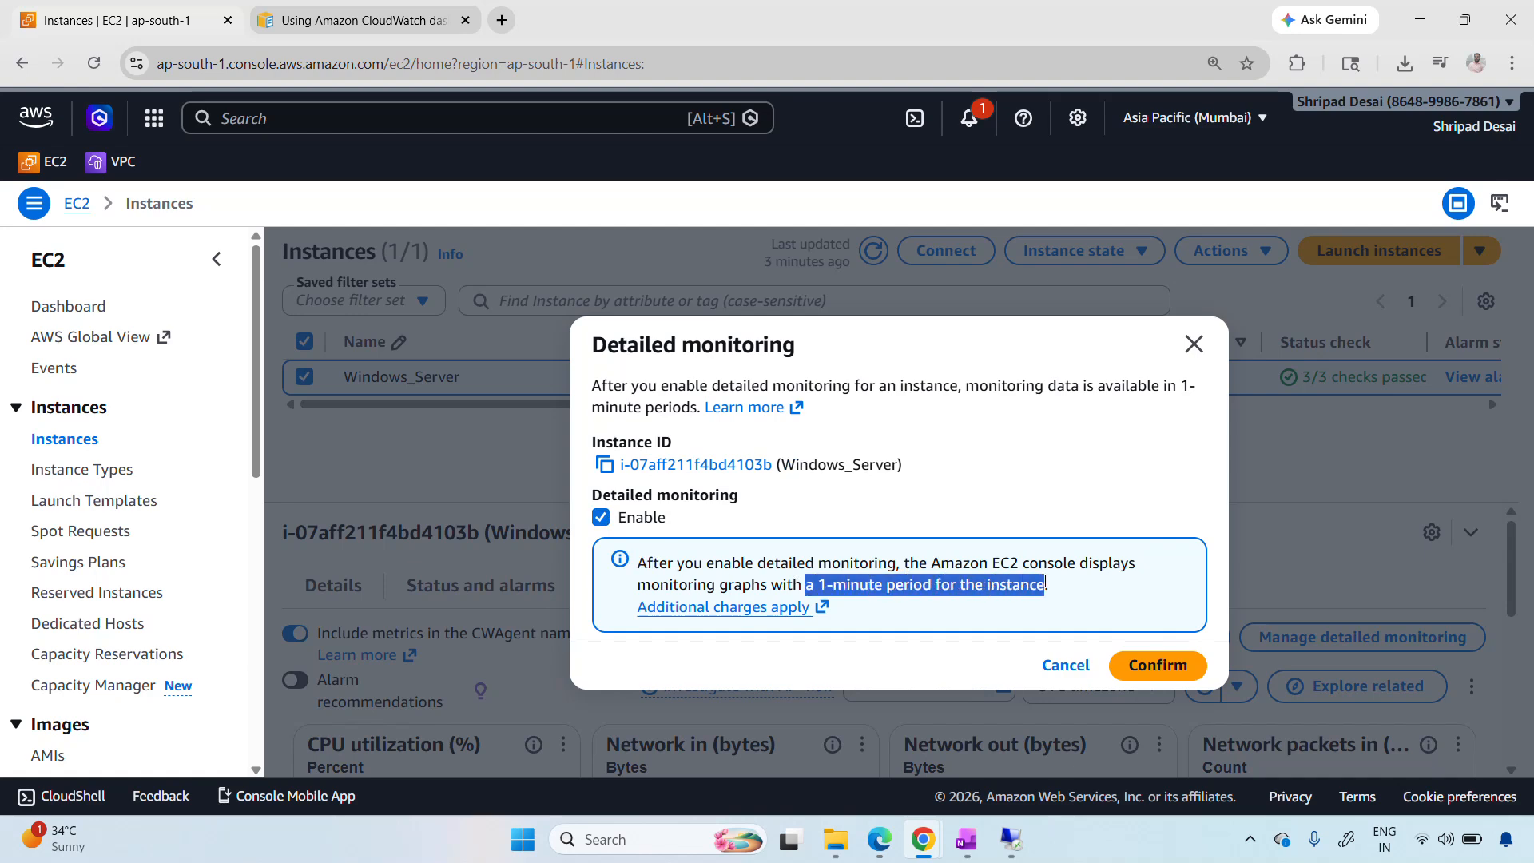
click(911, 623)
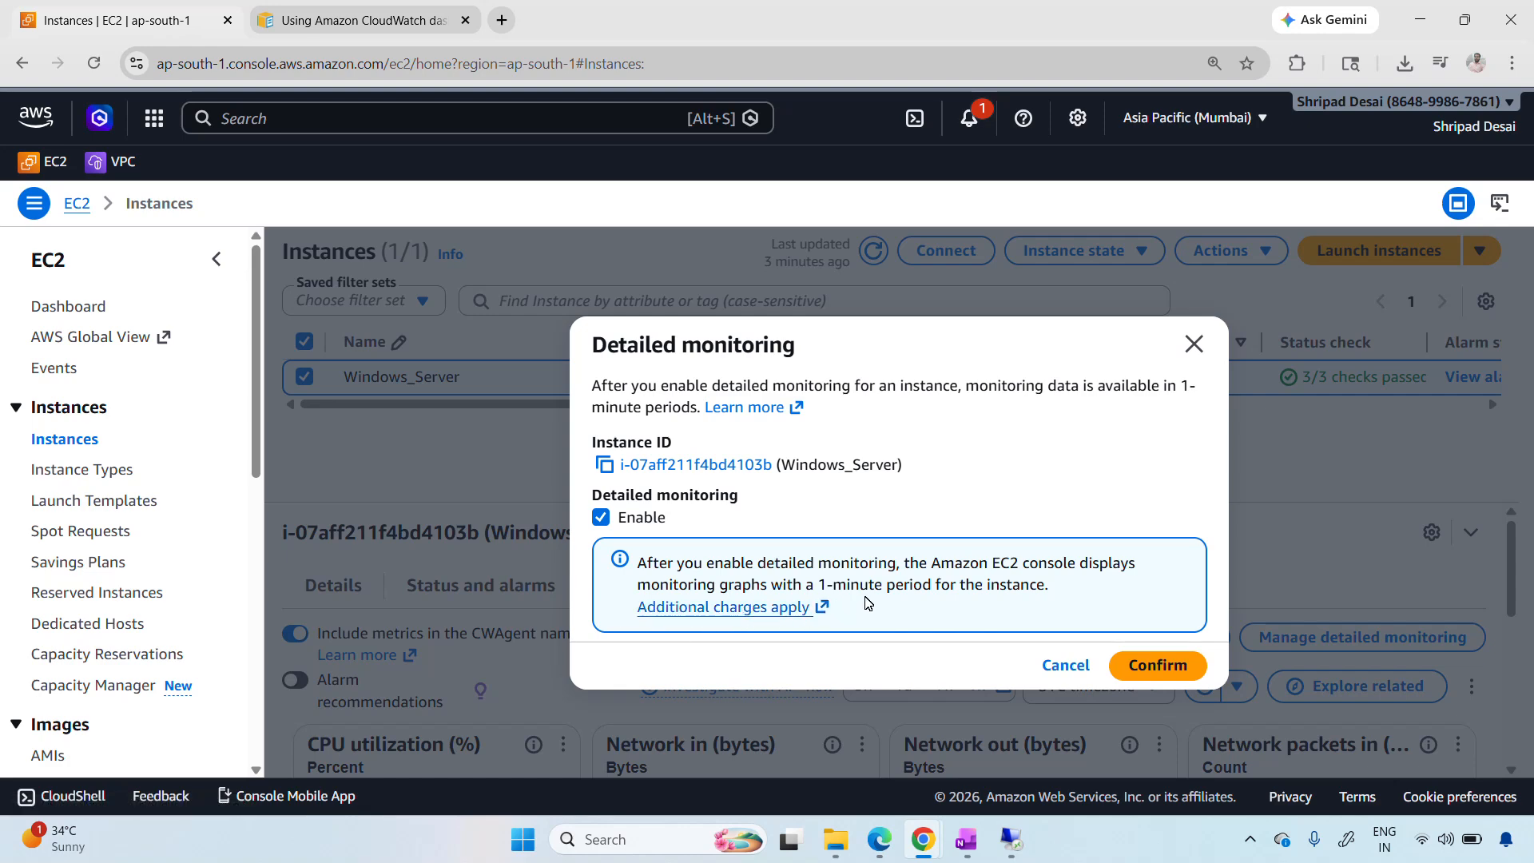
click(1134, 667)
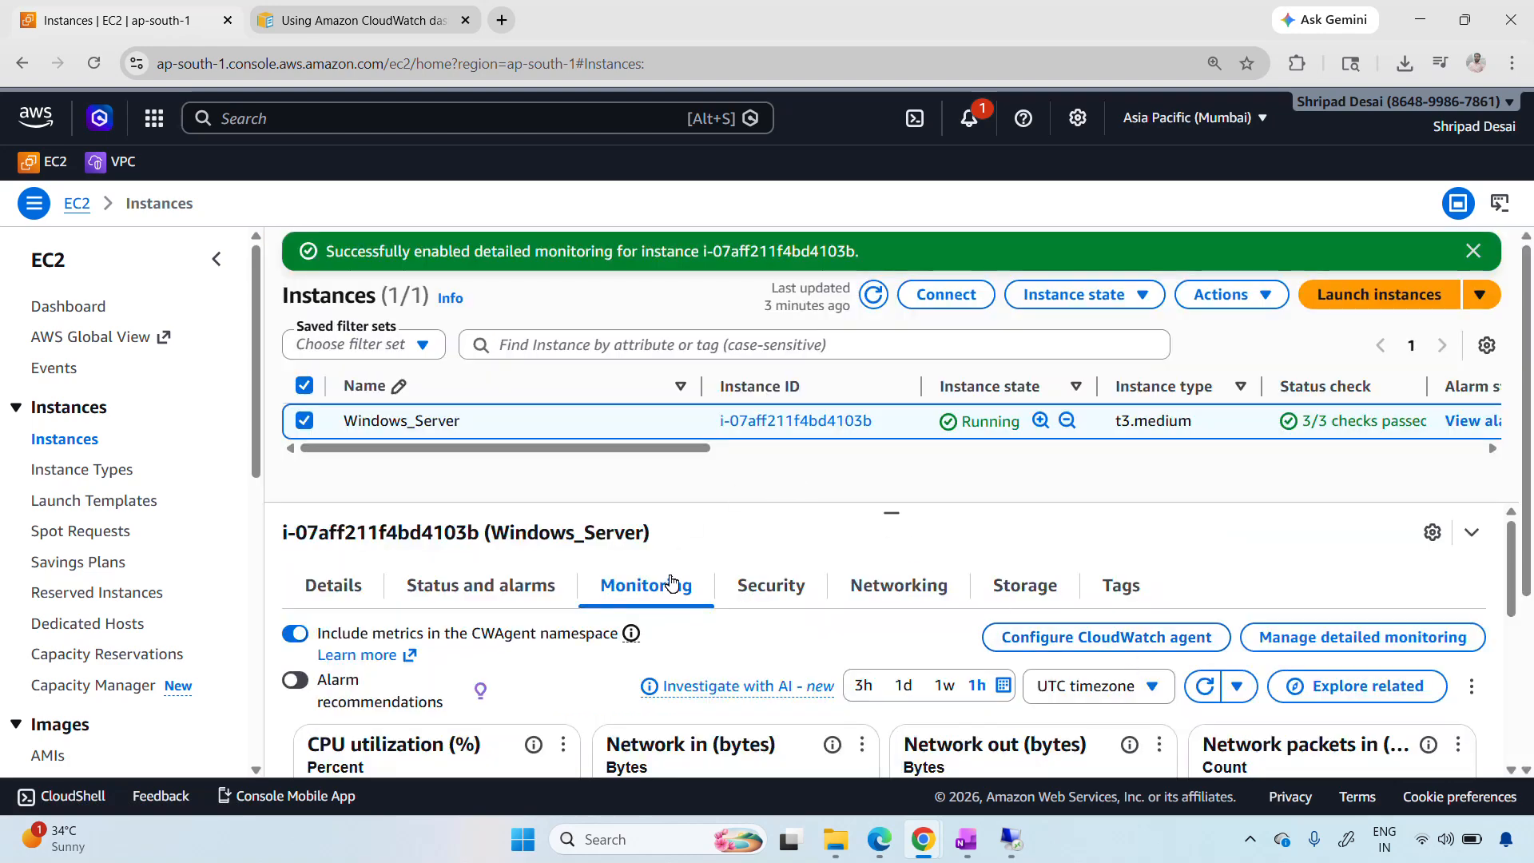
Enlarge the CPU utilization graph of Windows_Server again and refresh its data
scroll(591, 615, down, 1)
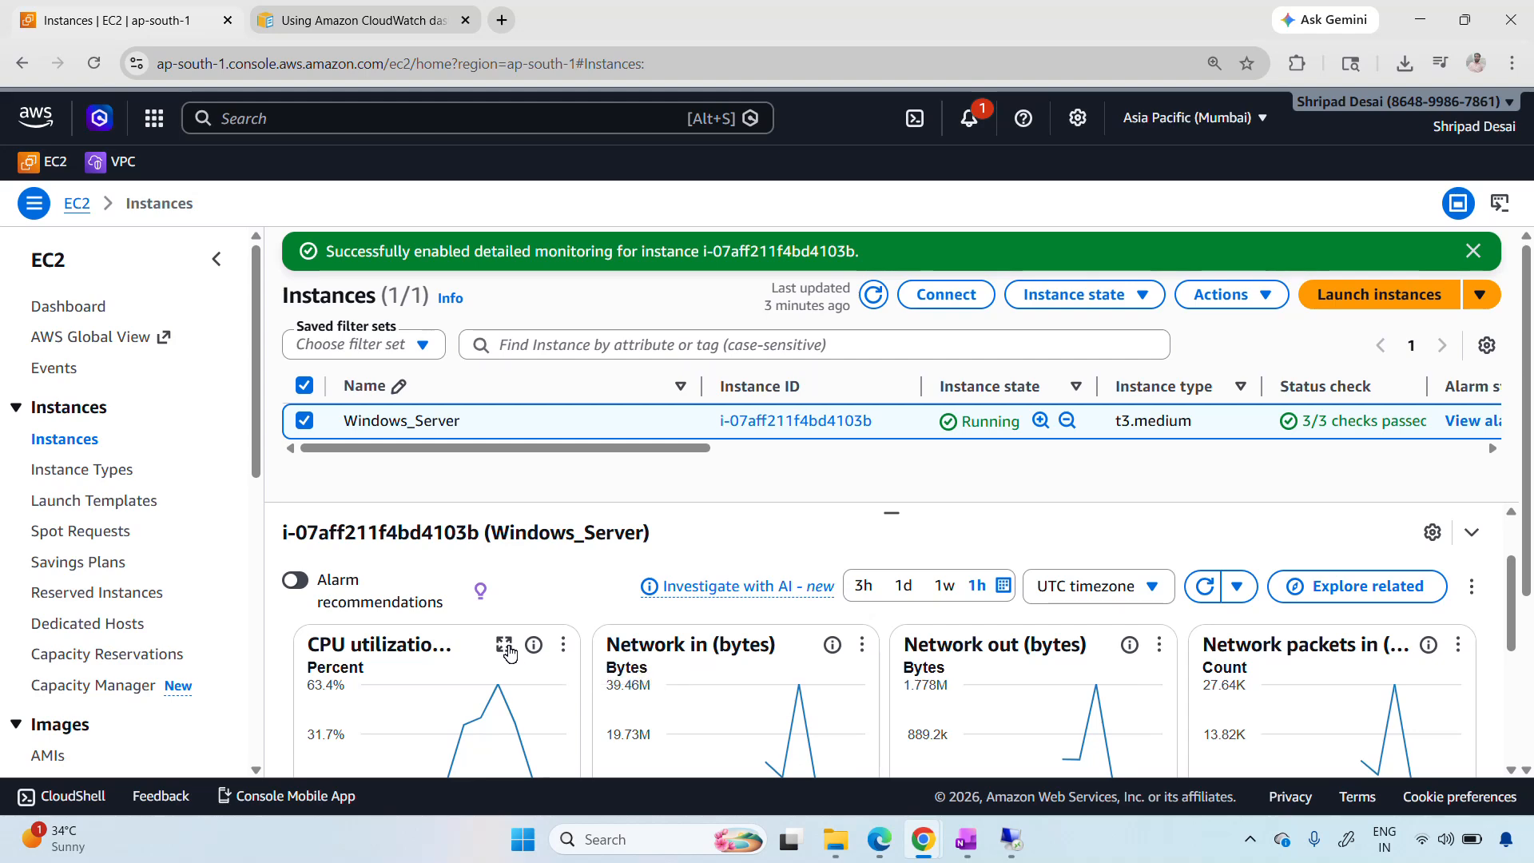
click(505, 645)
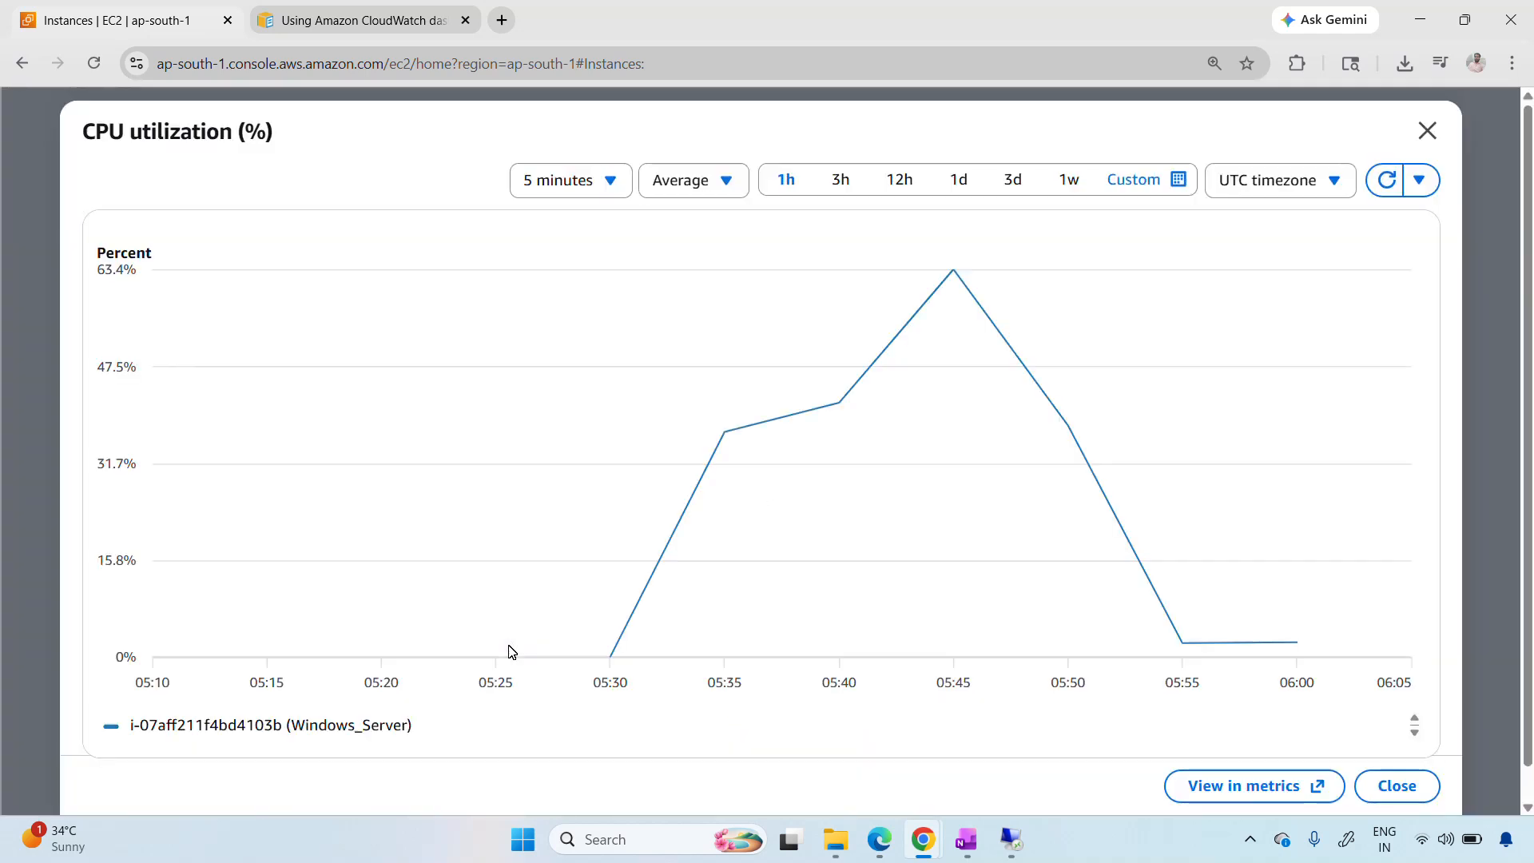
click(1384, 179)
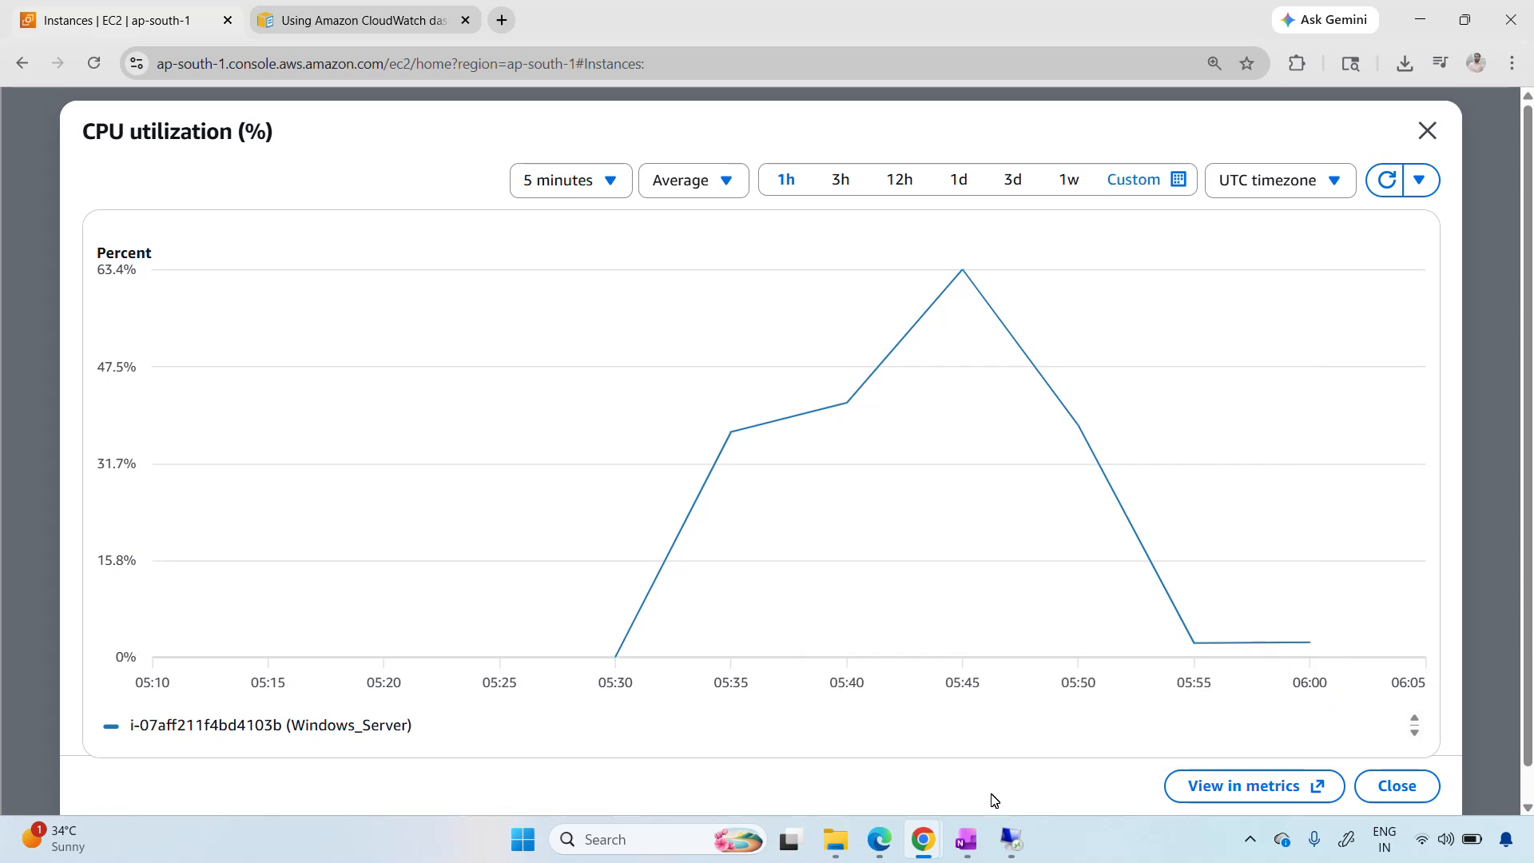
mouse_move(1010, 845)
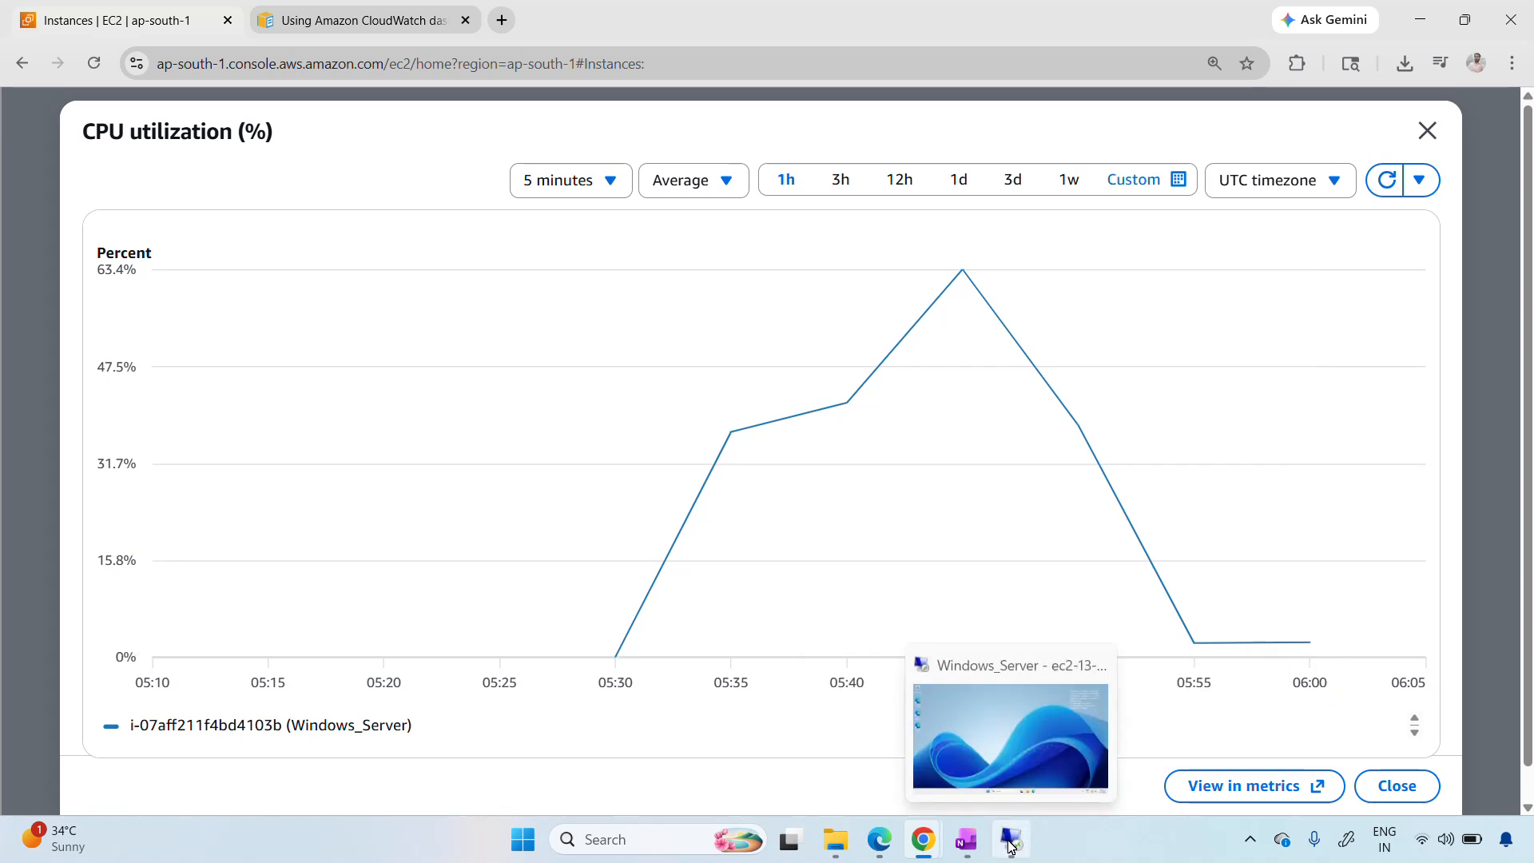
mouse_move(1310, 641)
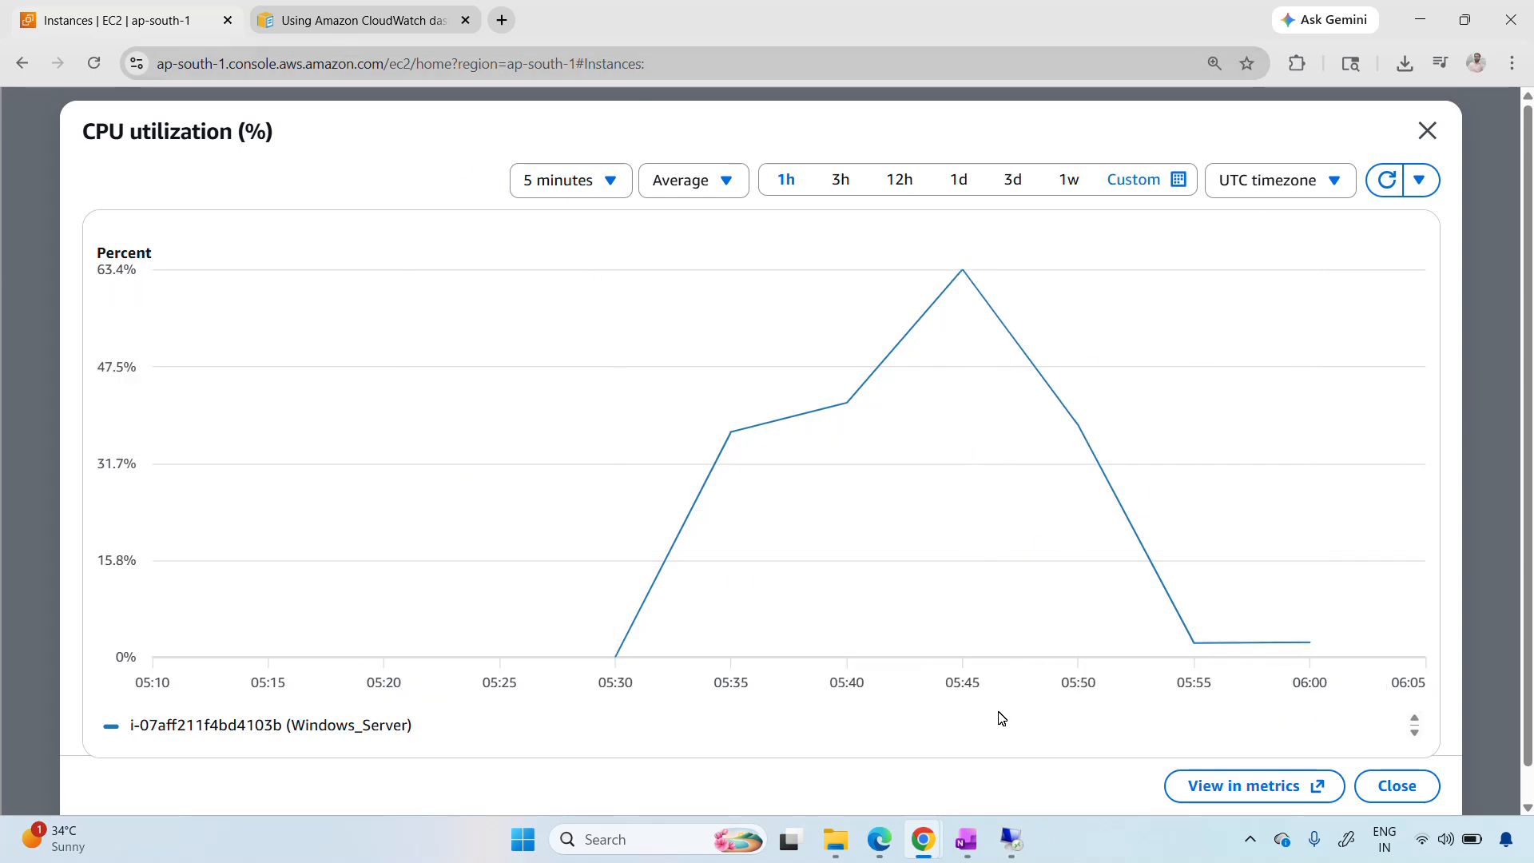
Switch to the remote desktop session to check the installers in Downloads, and return to the CPU utilization graph
click(1013, 840)
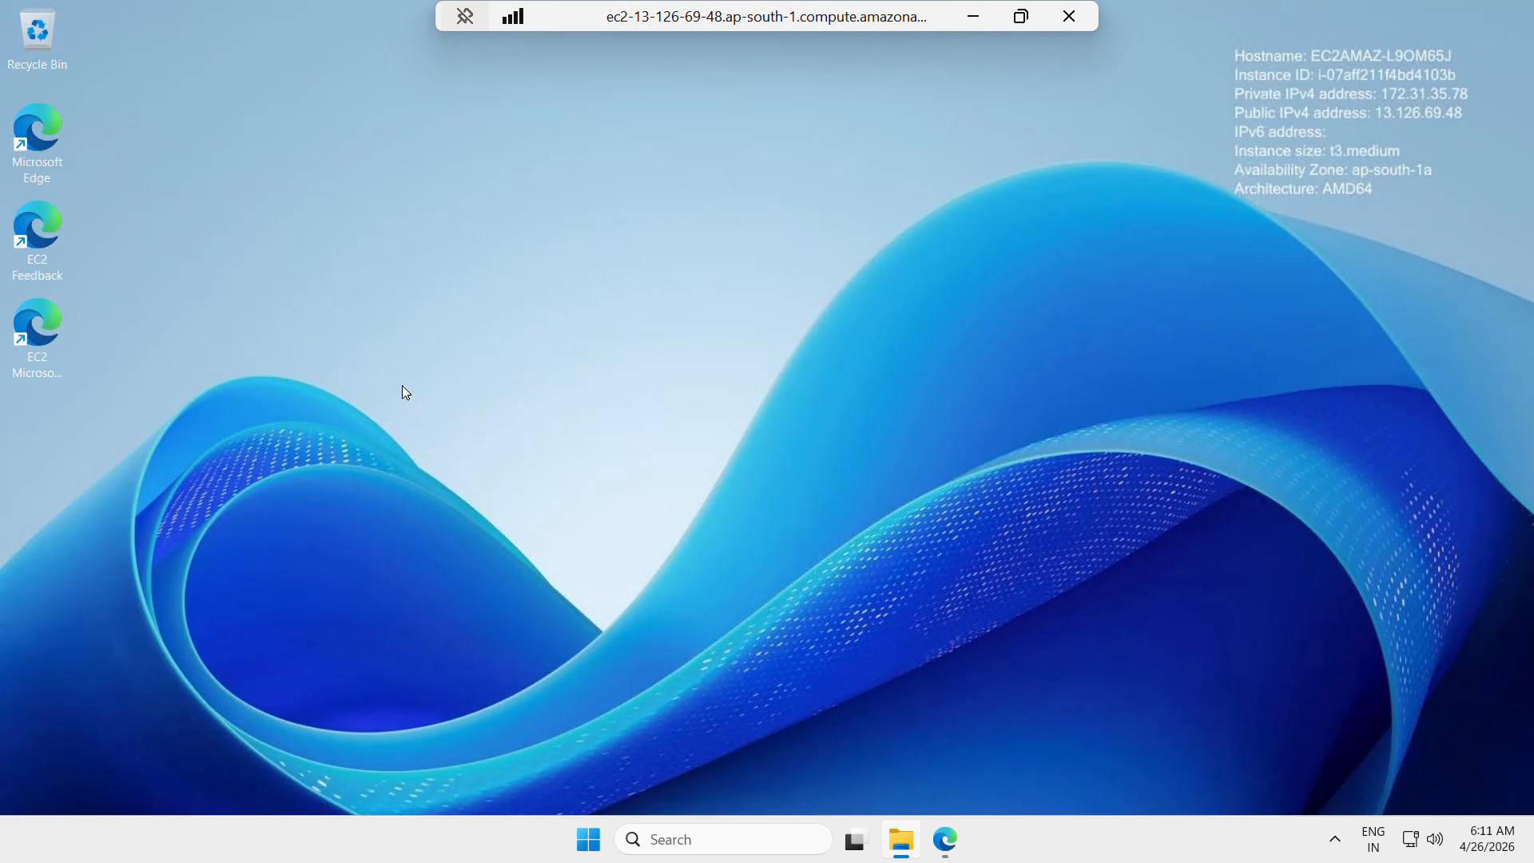
mouse_move(903, 838)
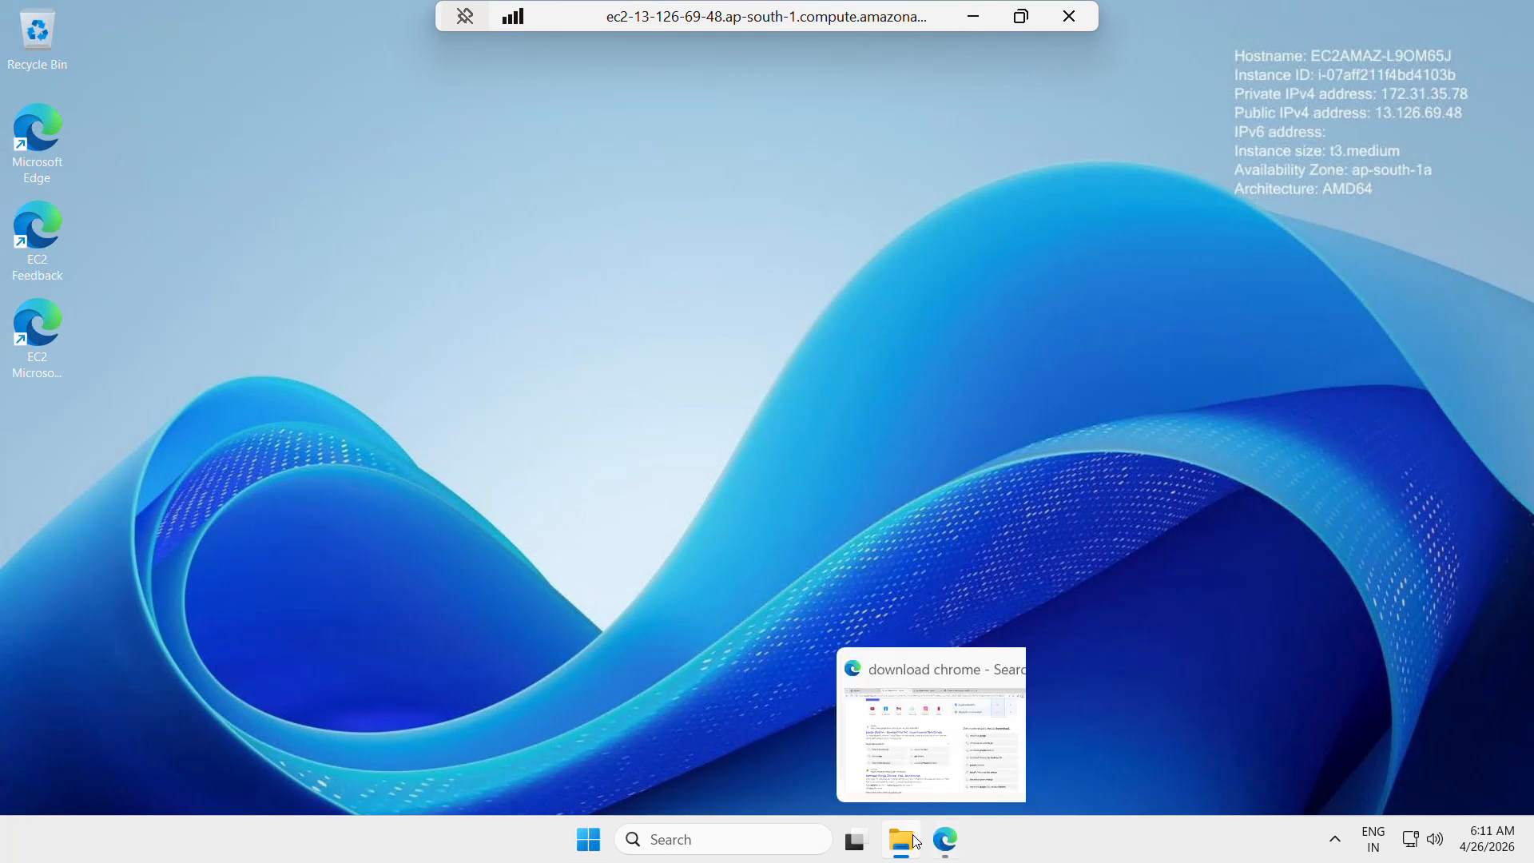
click(880, 772)
click(292, 207)
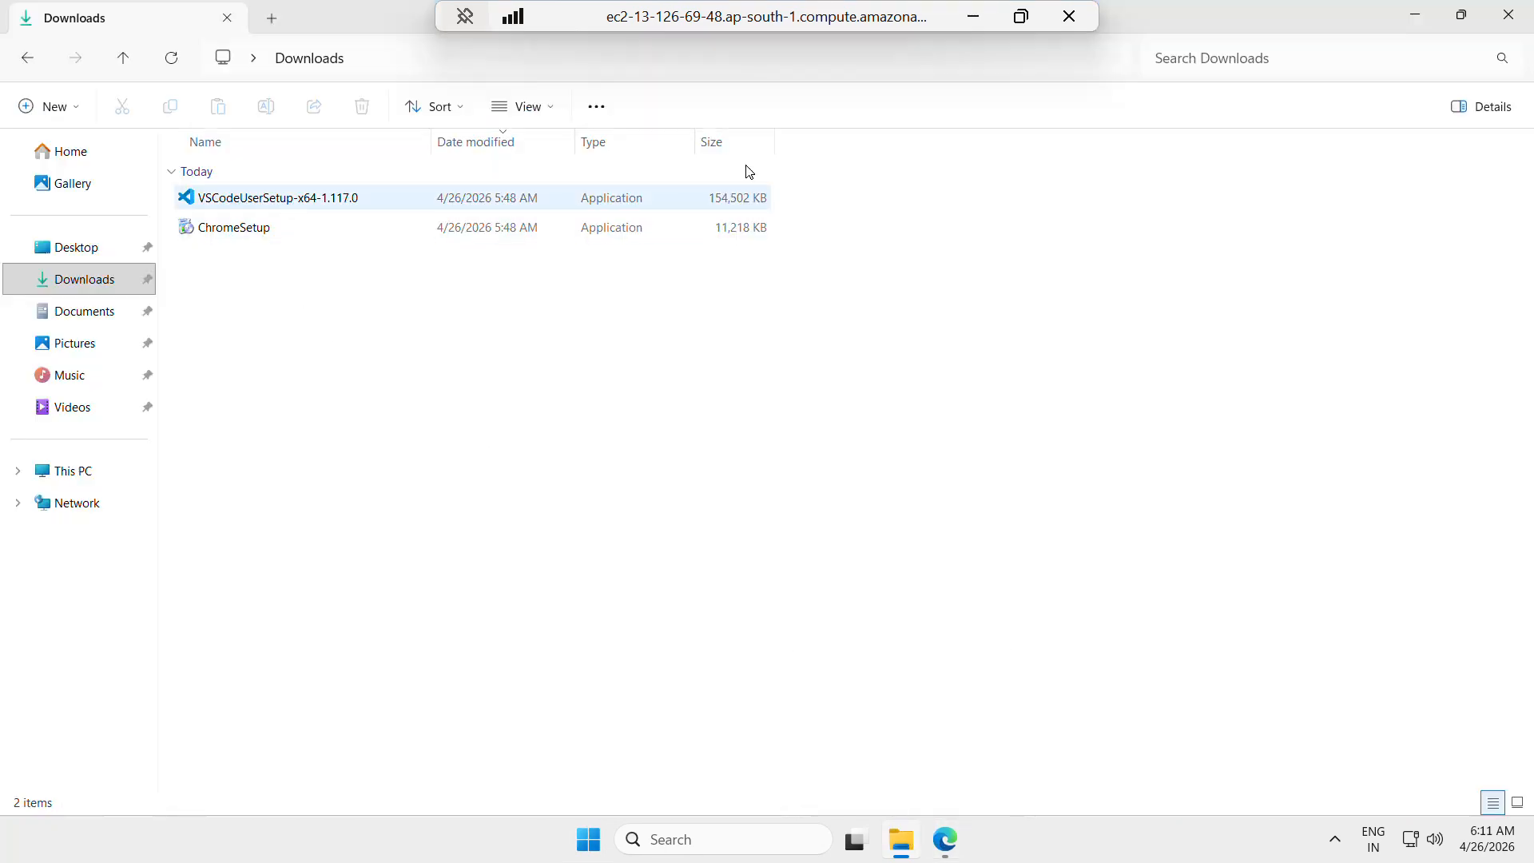
click(973, 16)
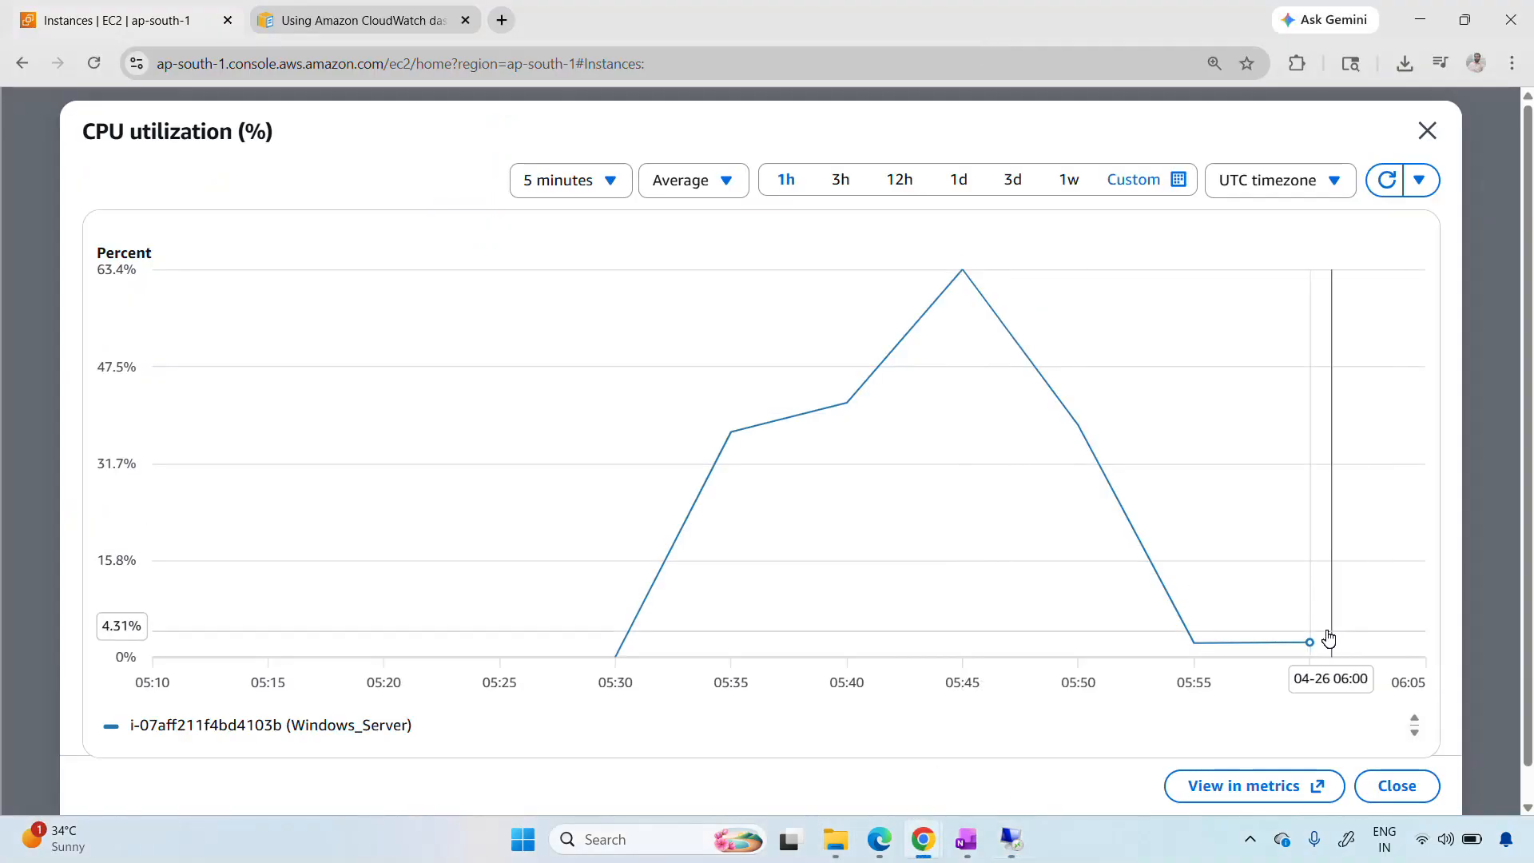
Switch to the remote desktop session, launch VSCodeUserSetup-x64-1.117.0 from Downloads, and accept its license agreement
mouse_move(1310, 649)
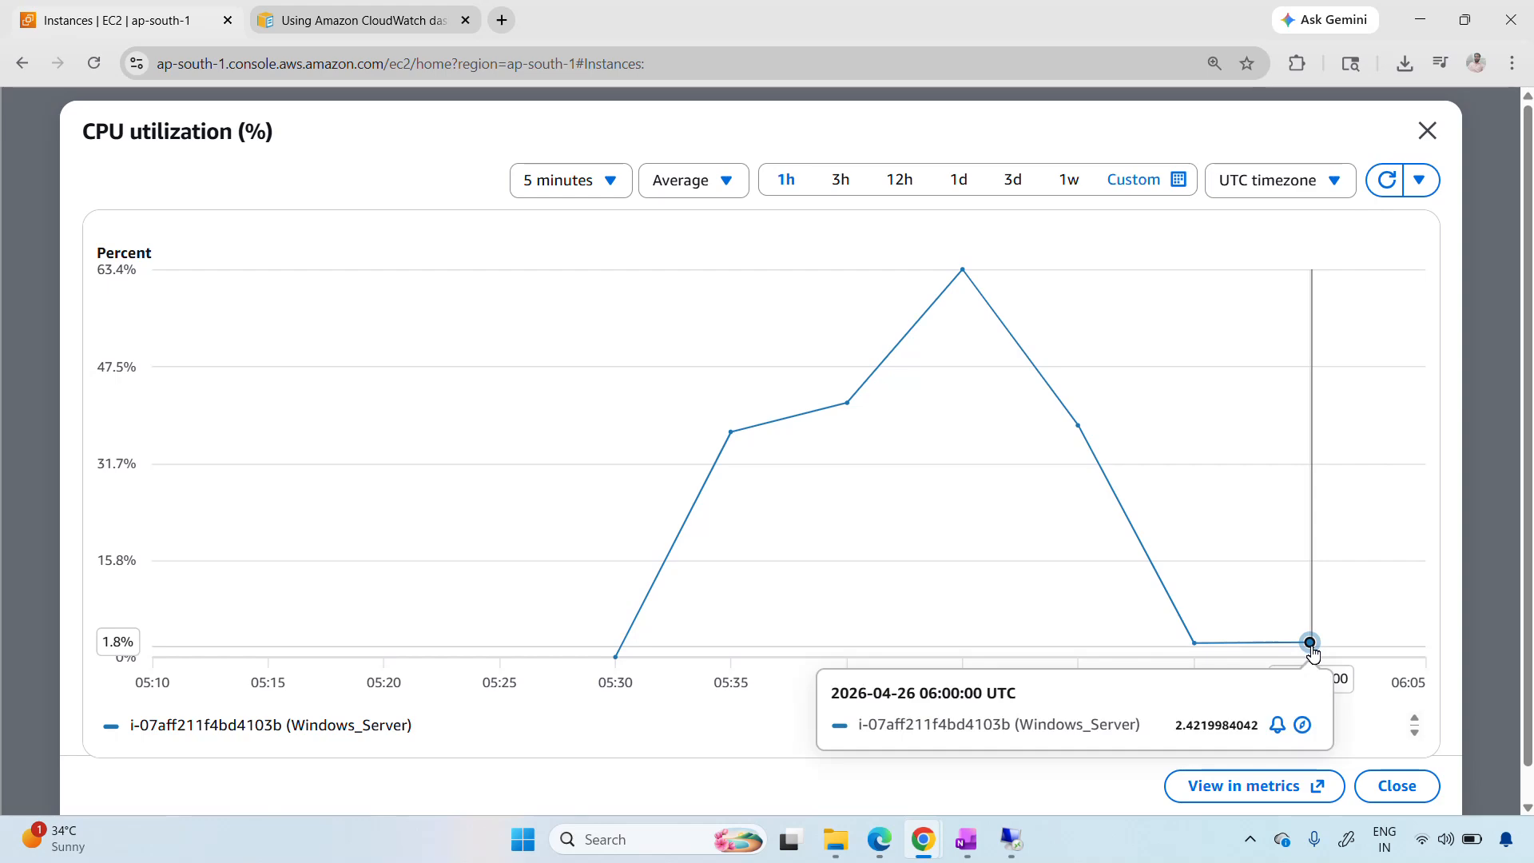
click(1012, 839)
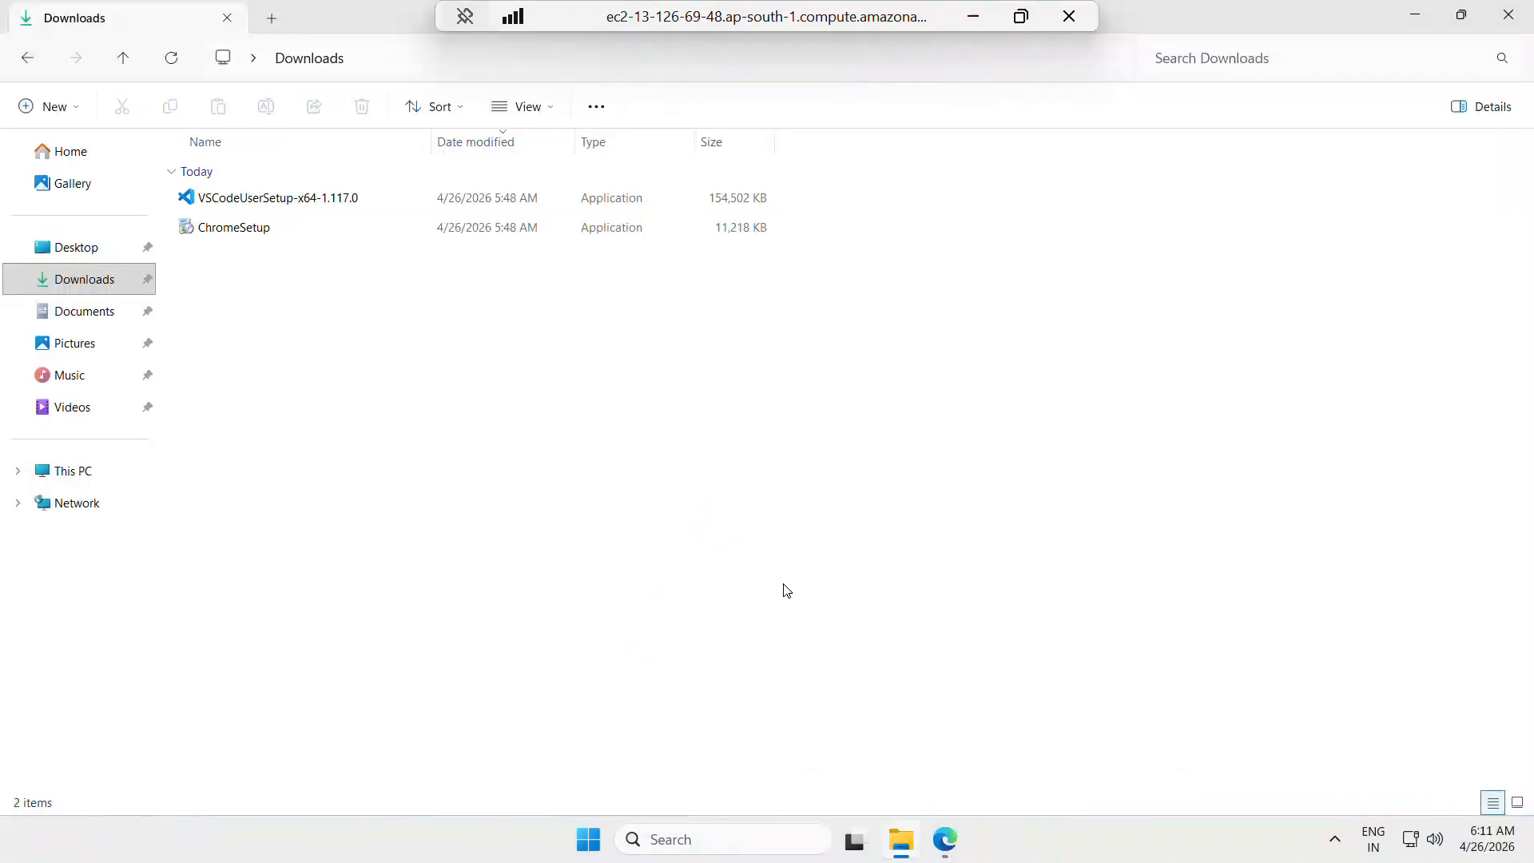
double_click(285, 201)
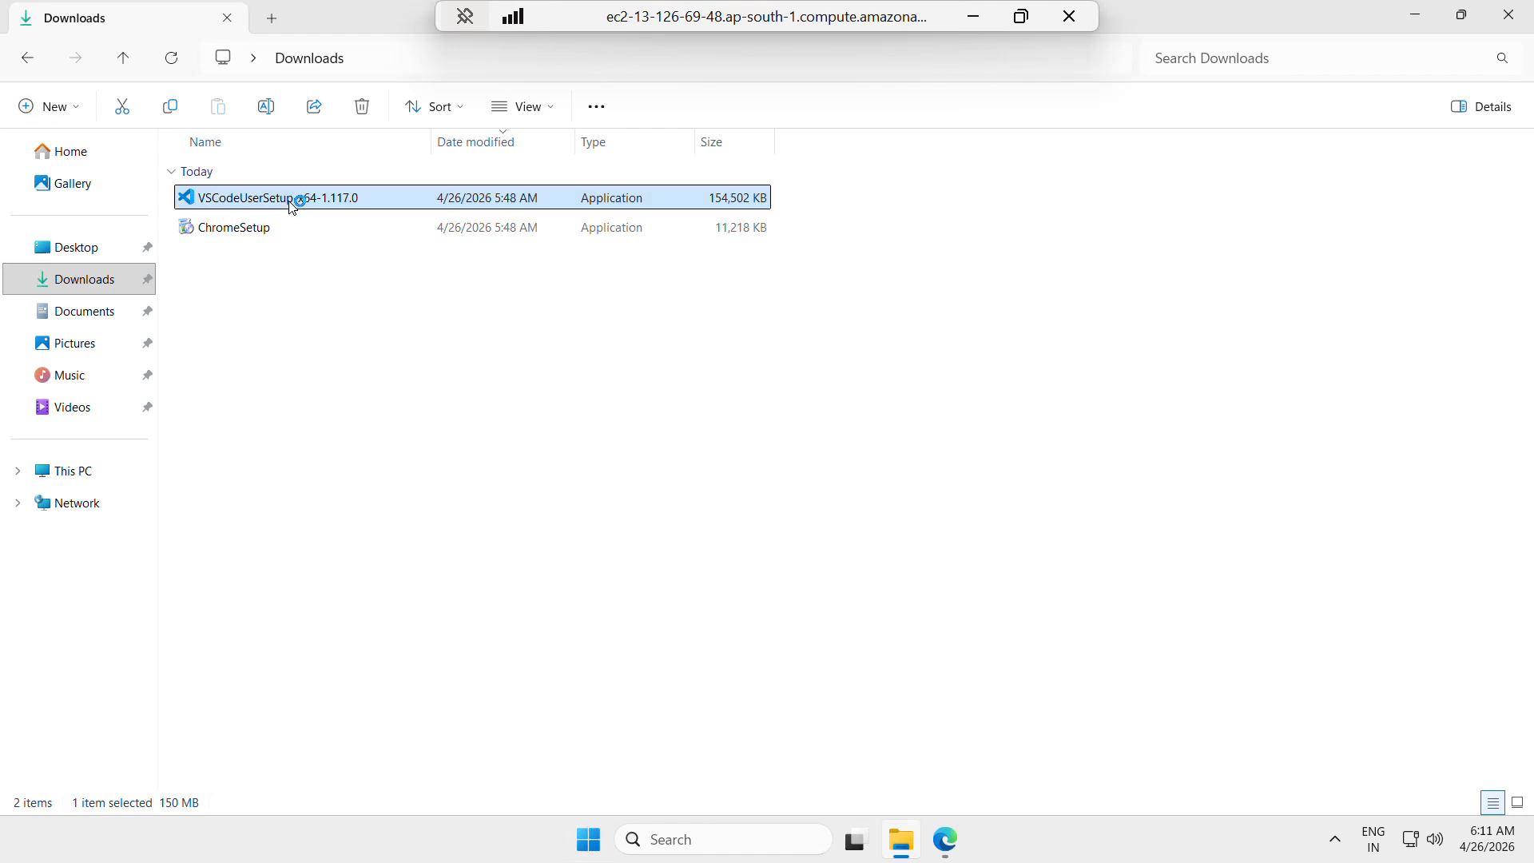
click(845, 505)
click(570, 547)
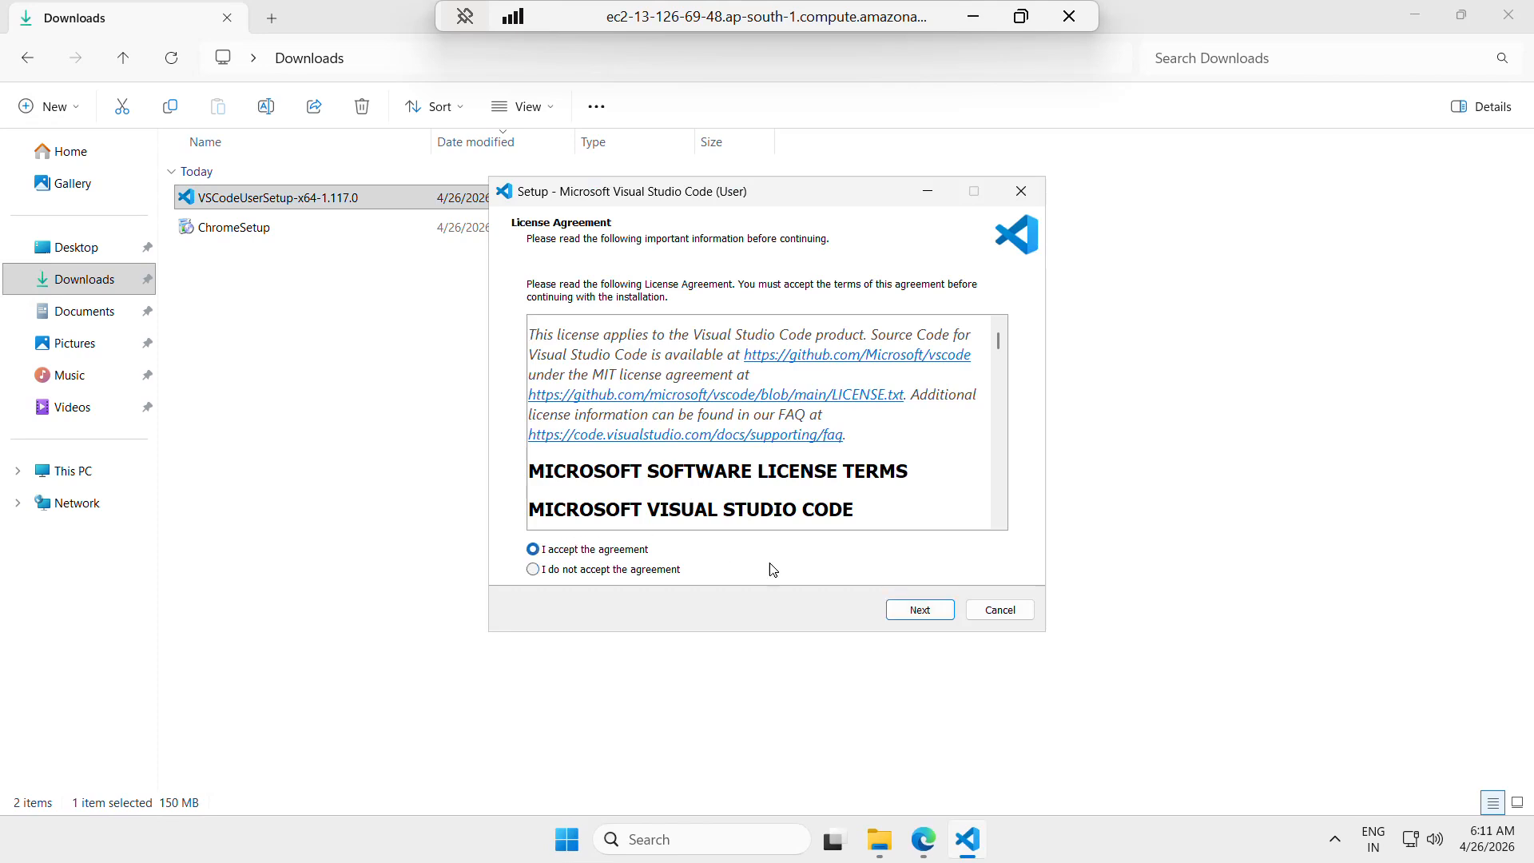
click(933, 611)
click(934, 612)
click(919, 611)
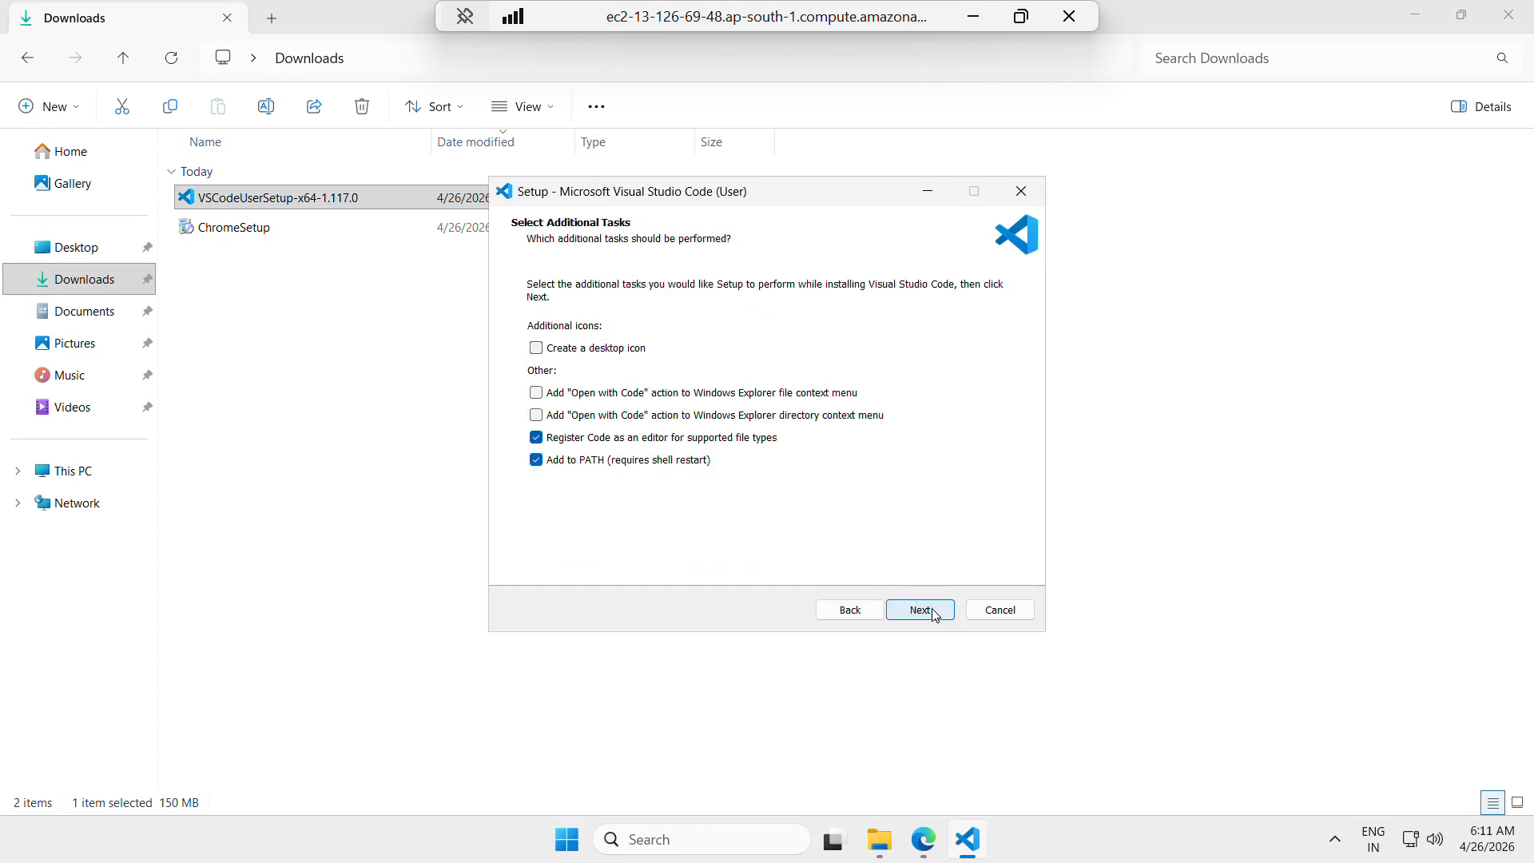
Include a desktop icon among the additional tasks and start the Visual Studio Code installation
click(598, 353)
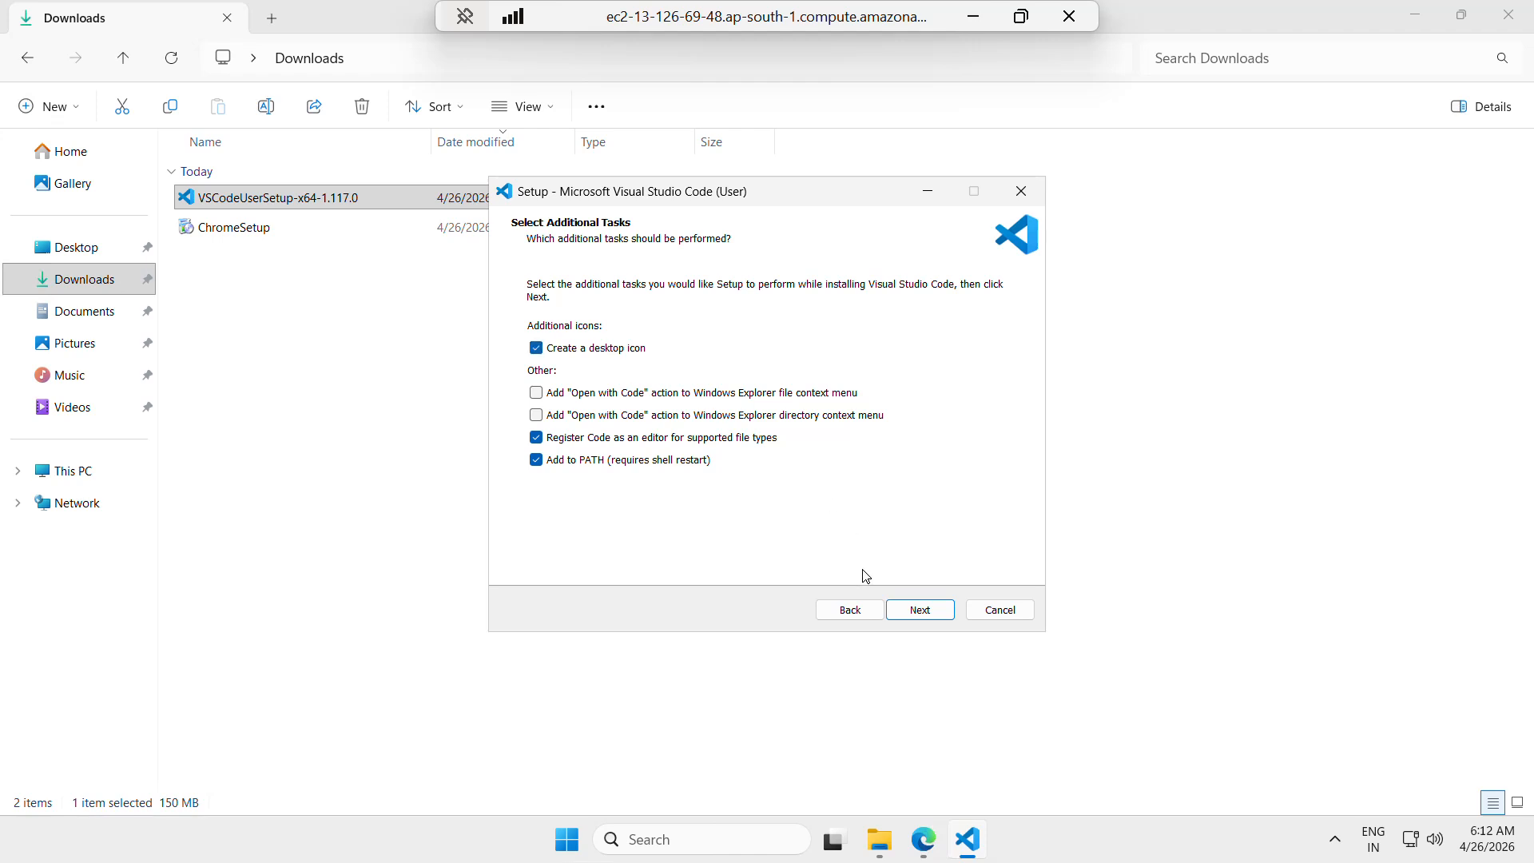
click(919, 610)
click(918, 610)
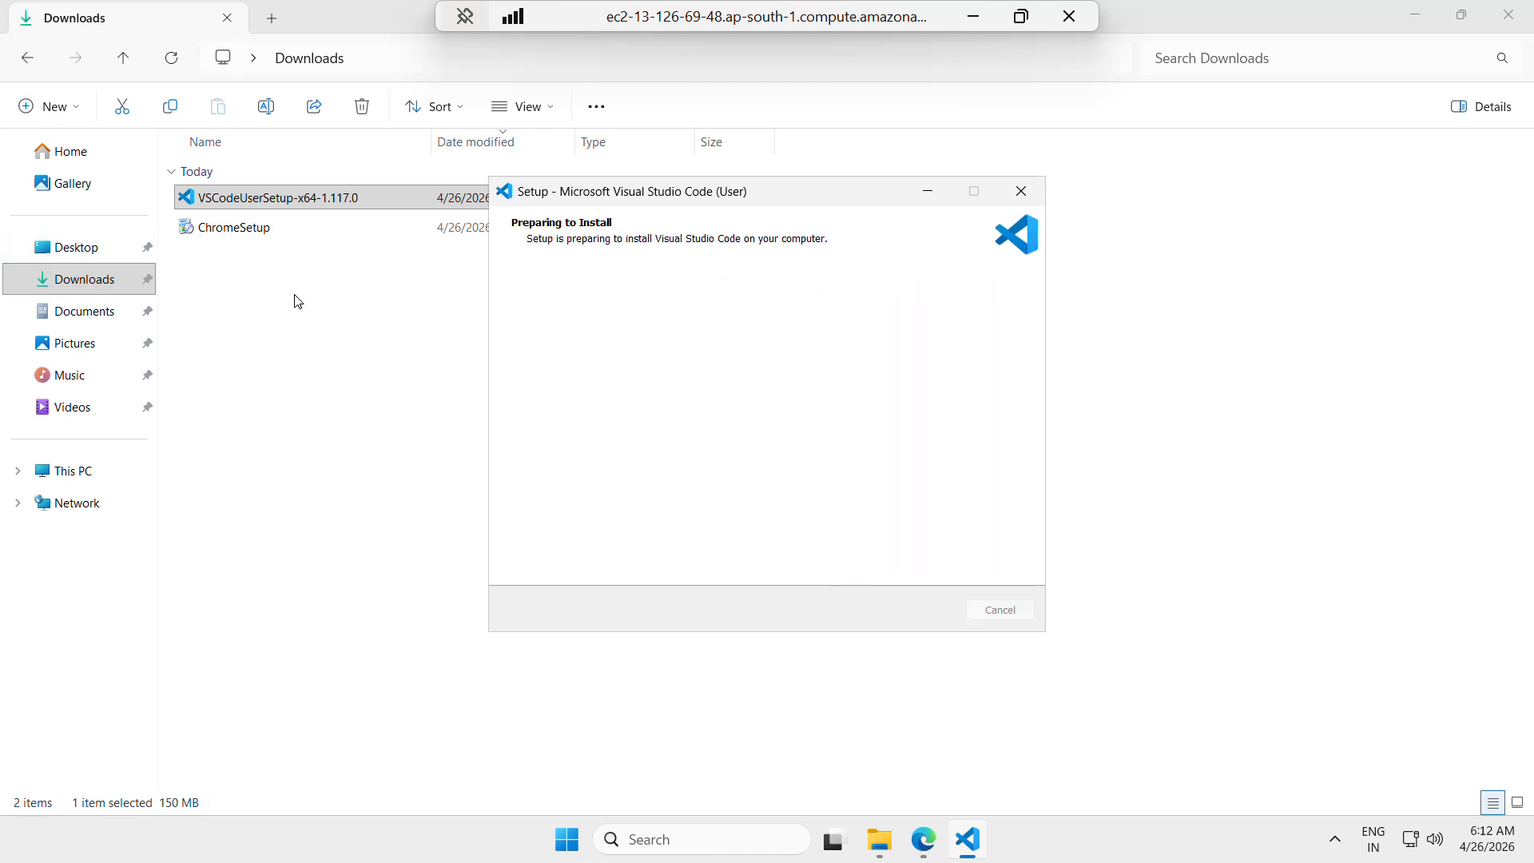
Run ChromeSetup from Downloads and check the progress of the Visual Studio Code installation
double_click(257, 234)
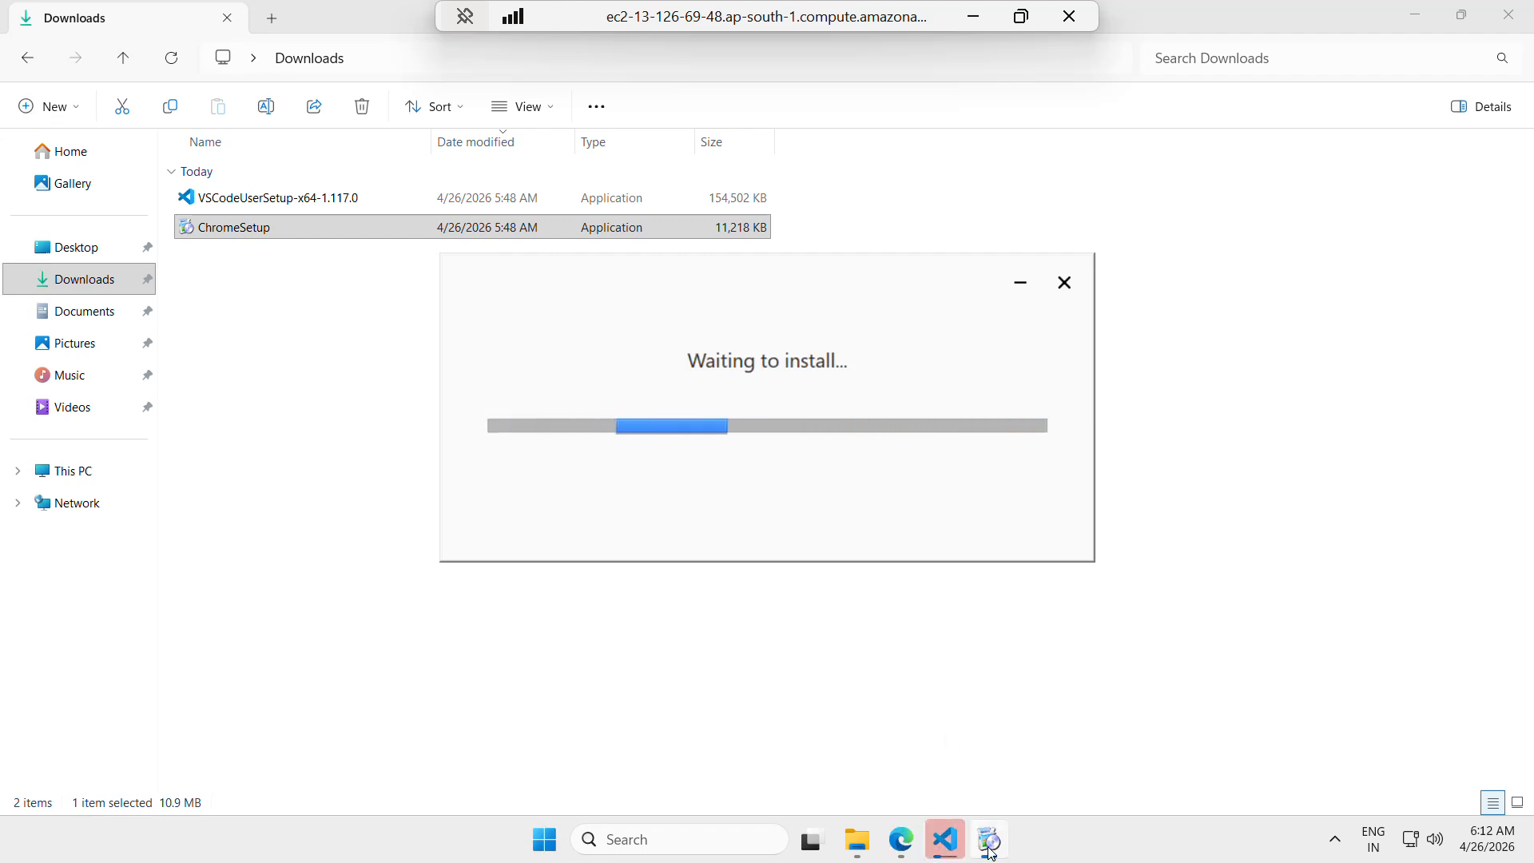
click(945, 839)
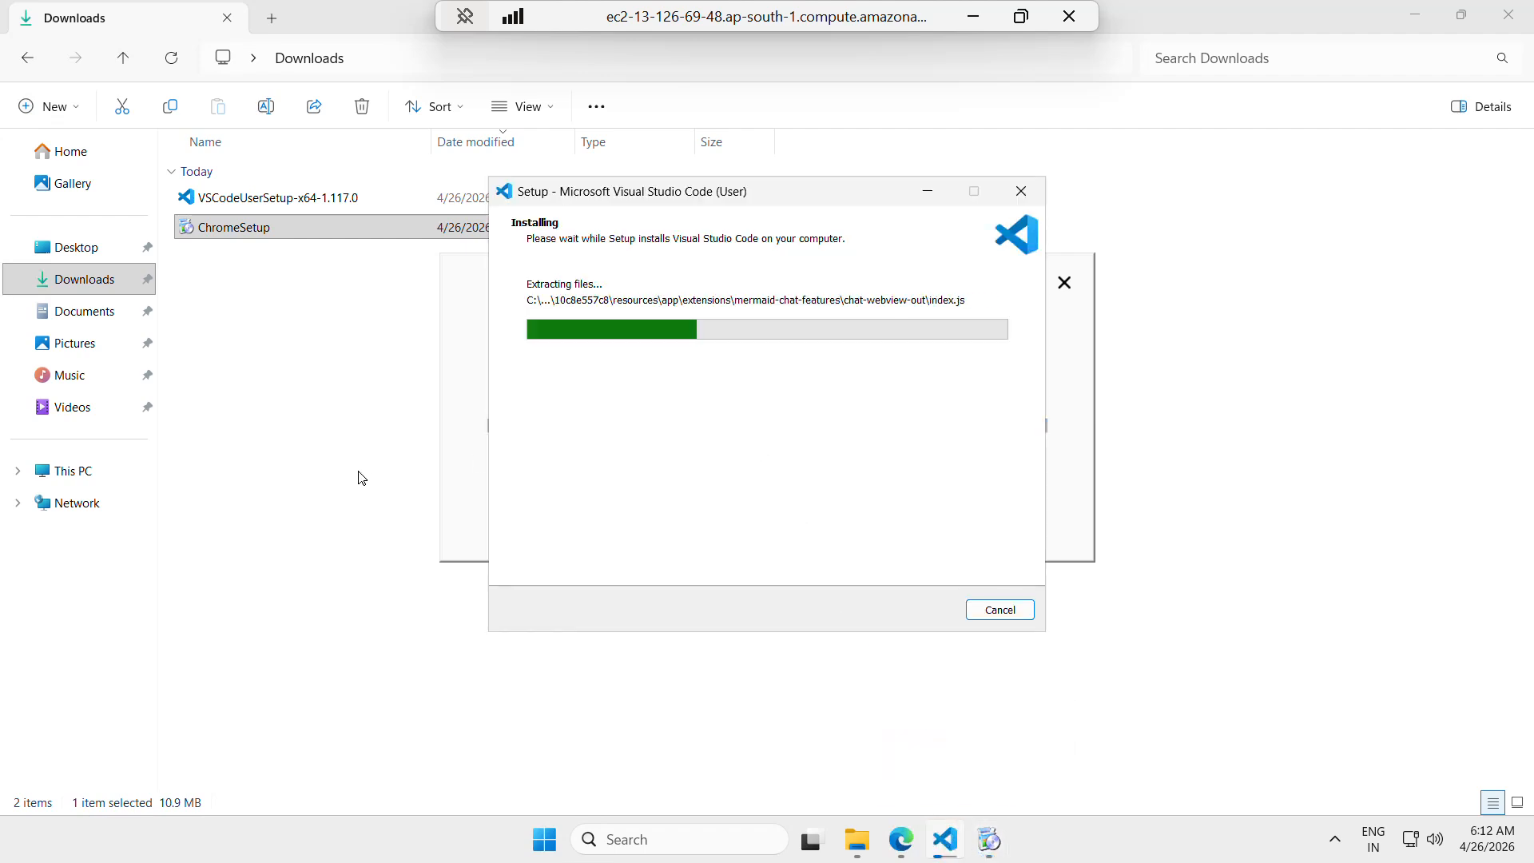
click(312, 461)
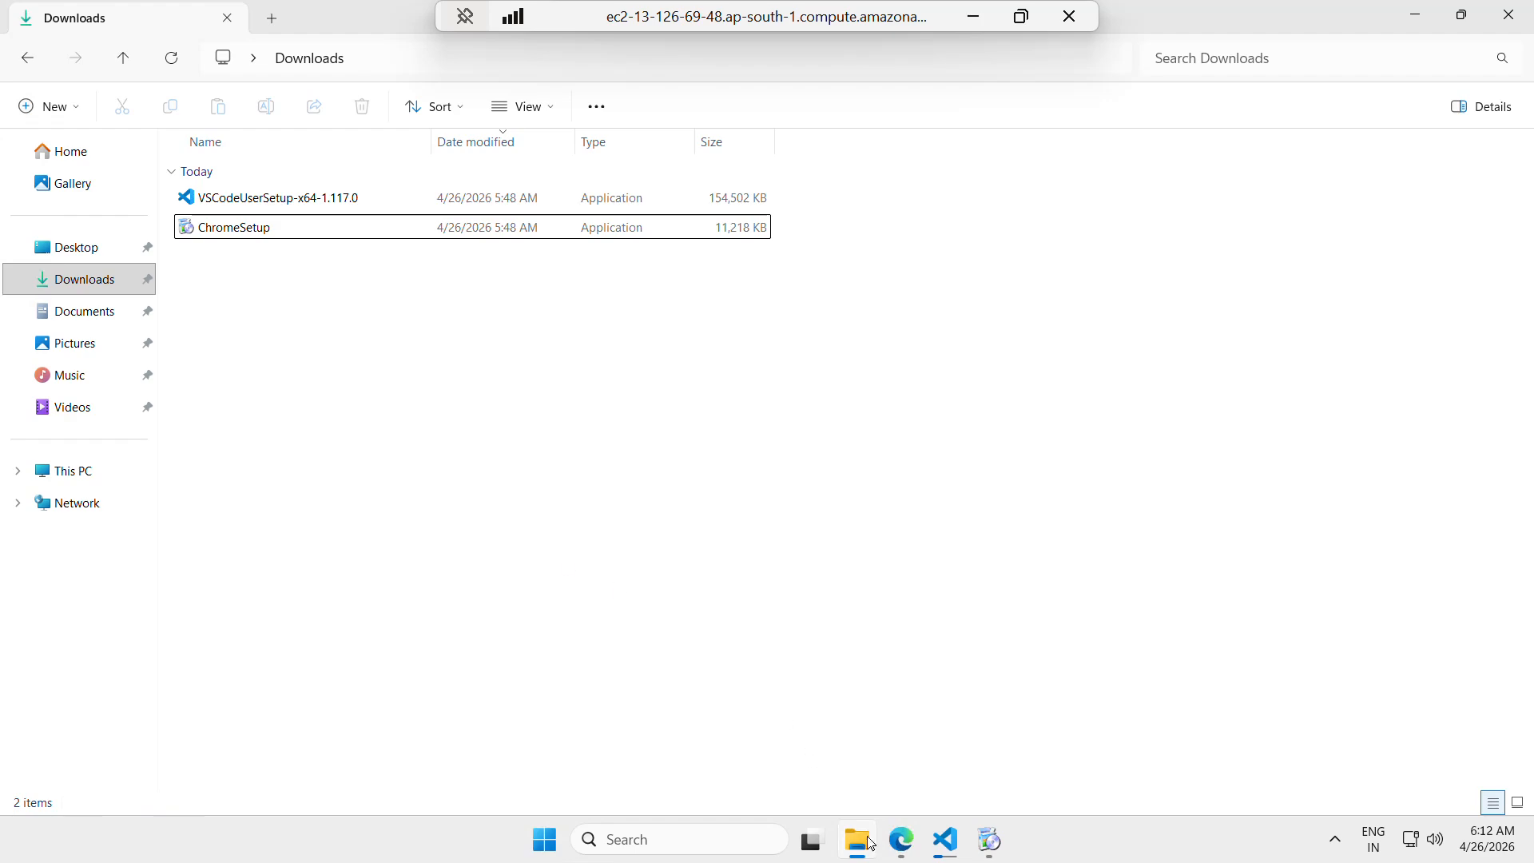
Switch to Microsoft Edge and search the web for "install java"
click(901, 839)
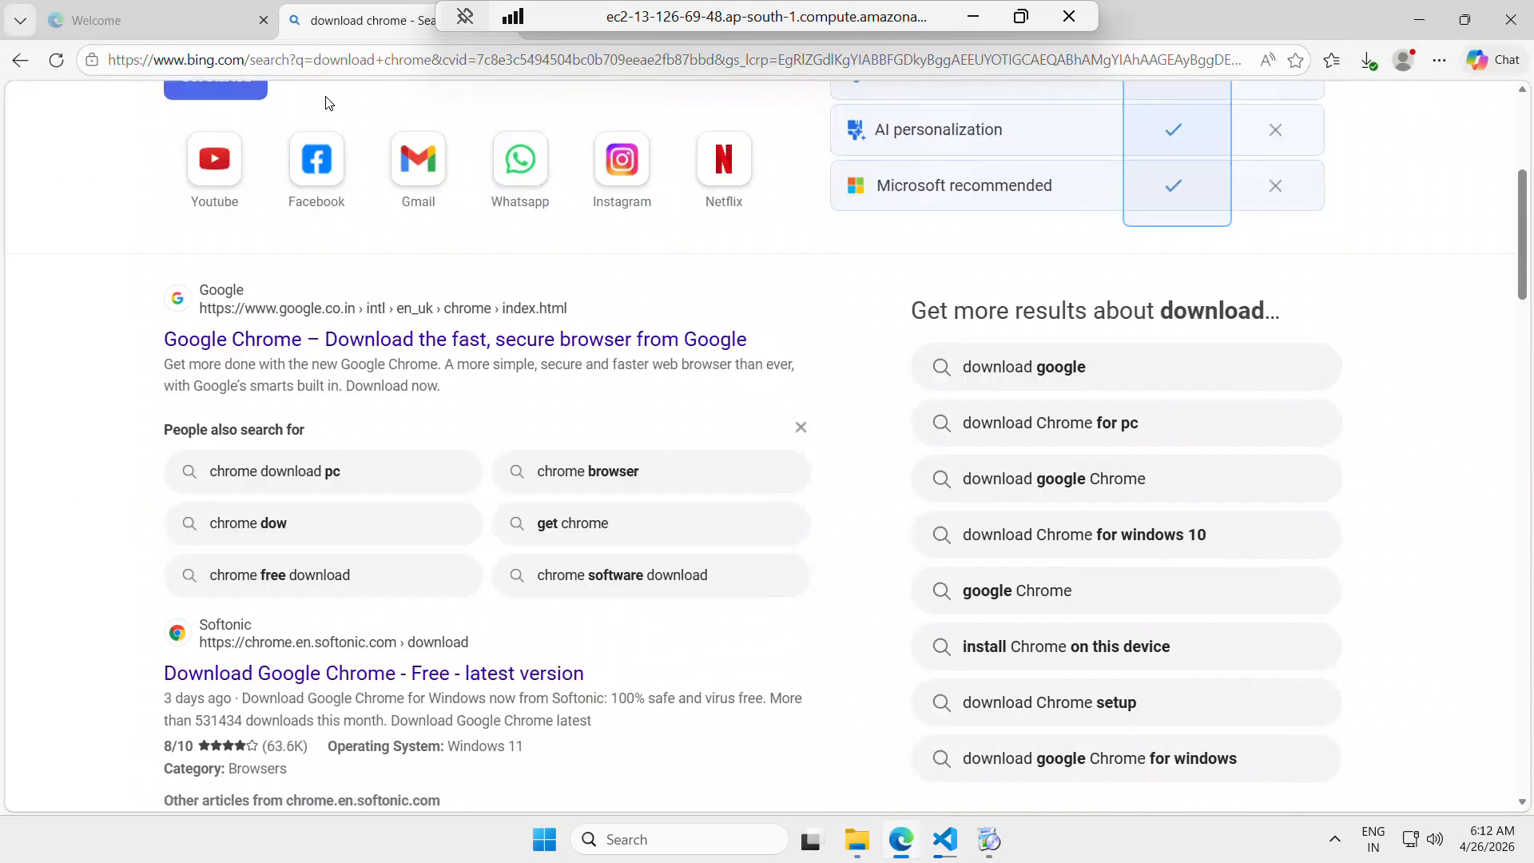
click(320, 61)
text(in)
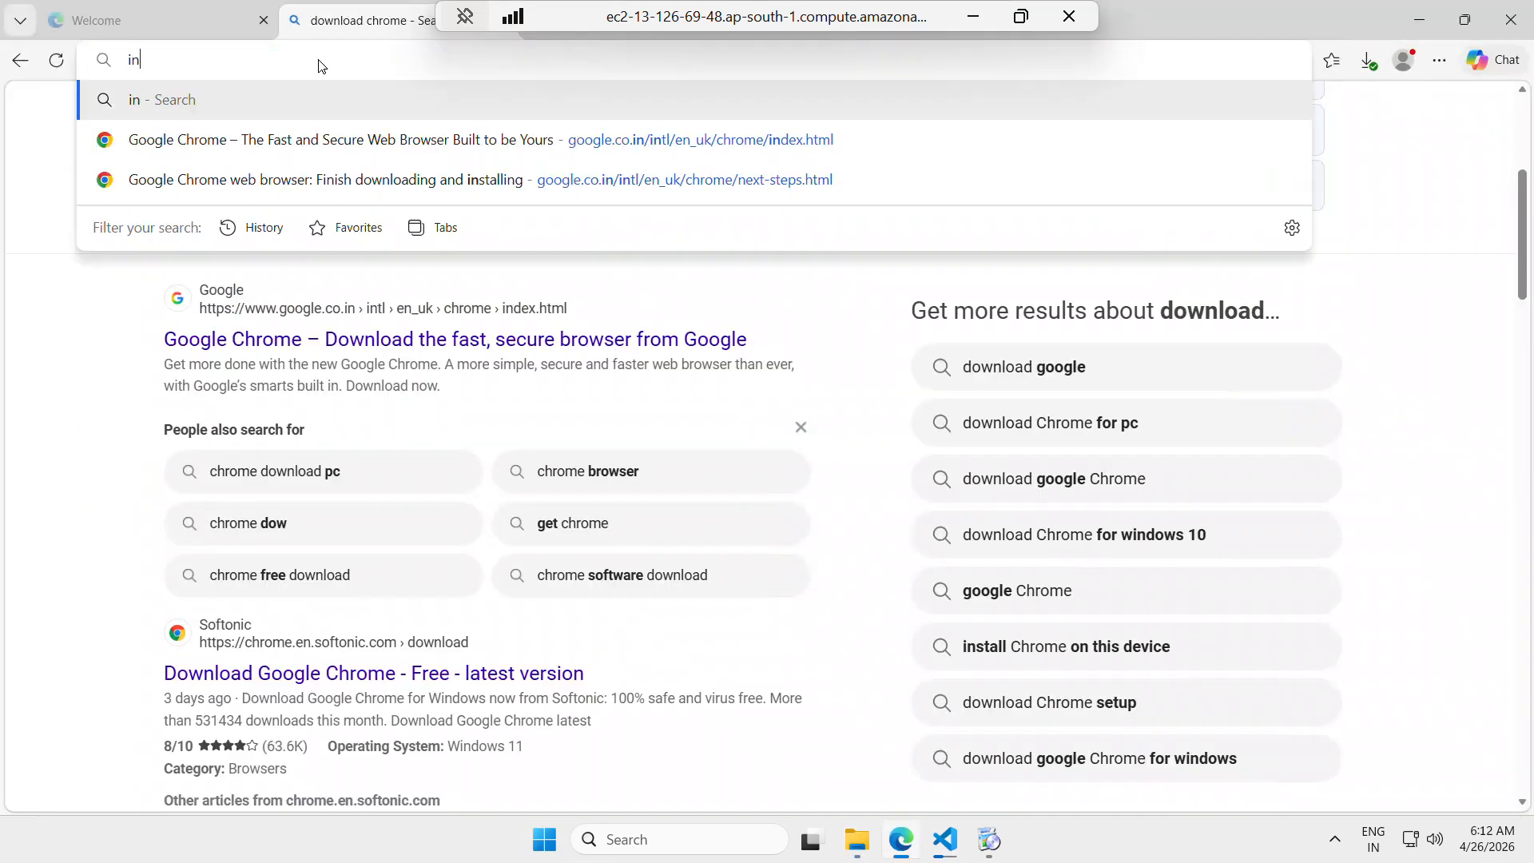
text(stall java)
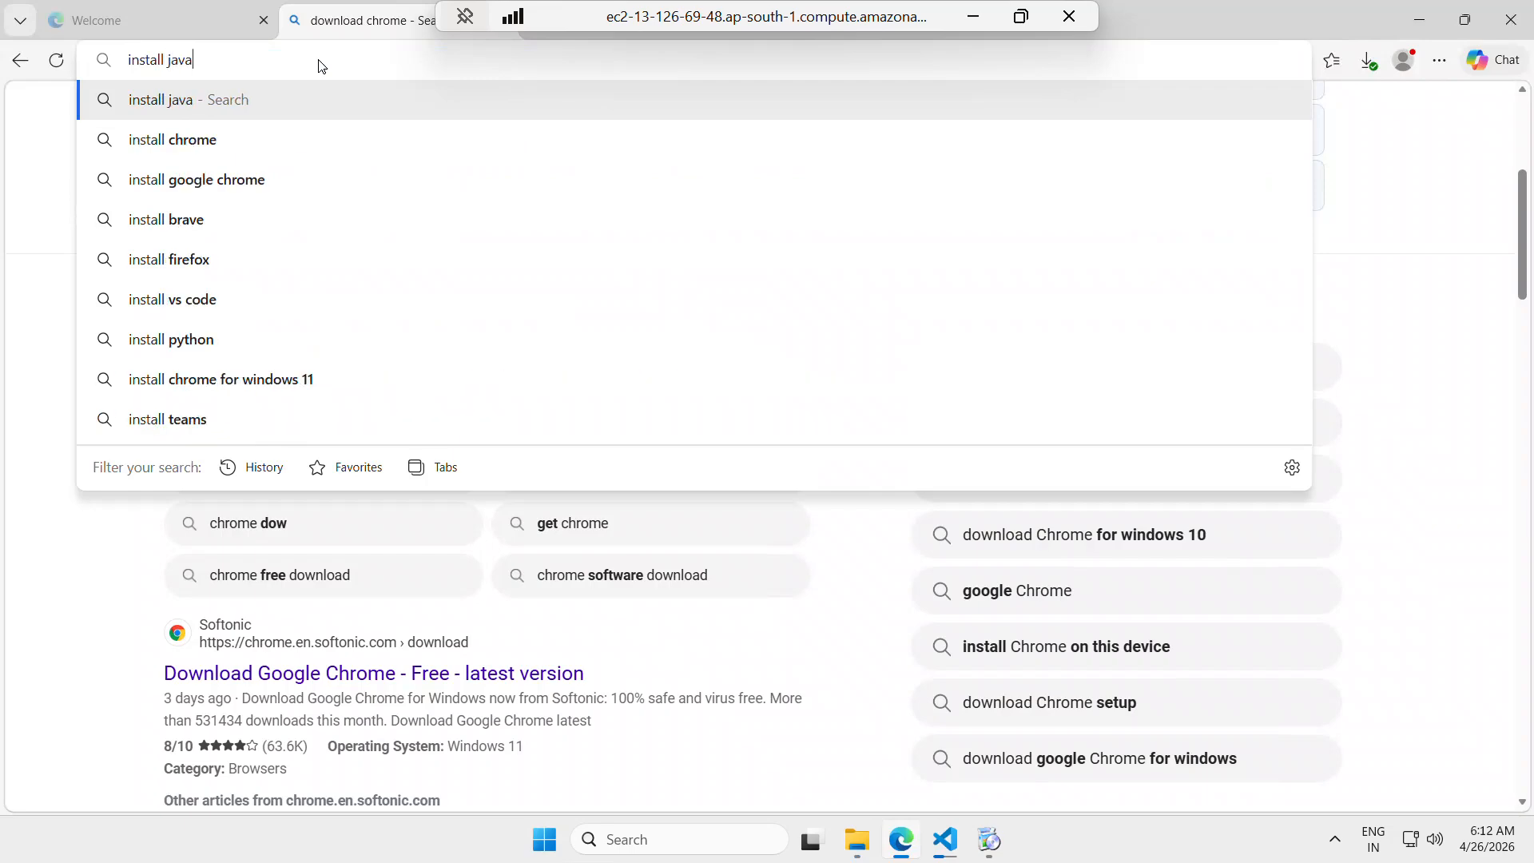
key(Return)
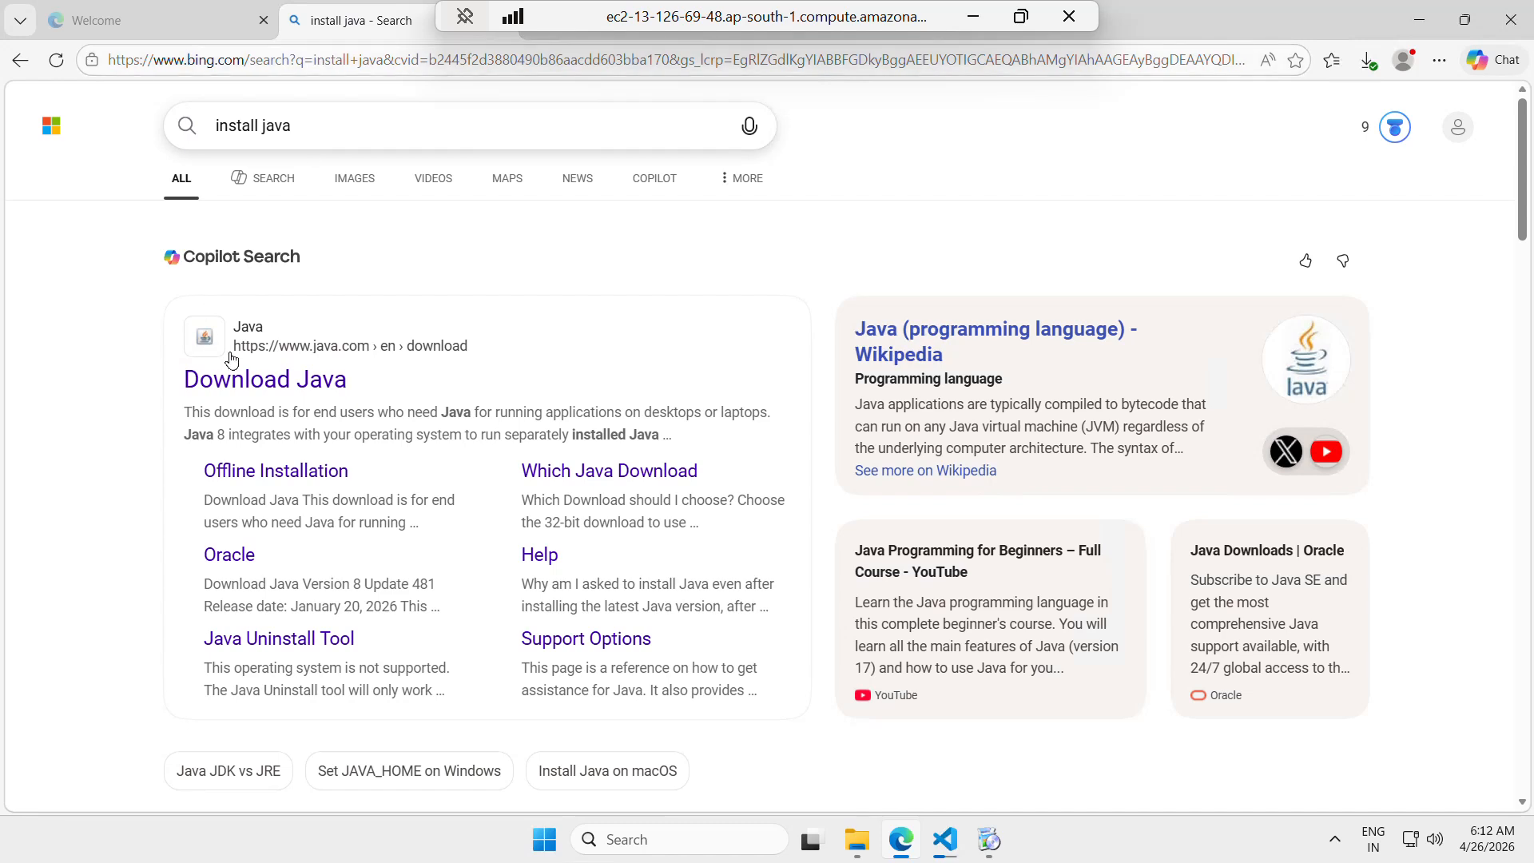
Download Java for Desktops from the java.com download page and check the Chrome and Visual Studio Code installations
click(247, 377)
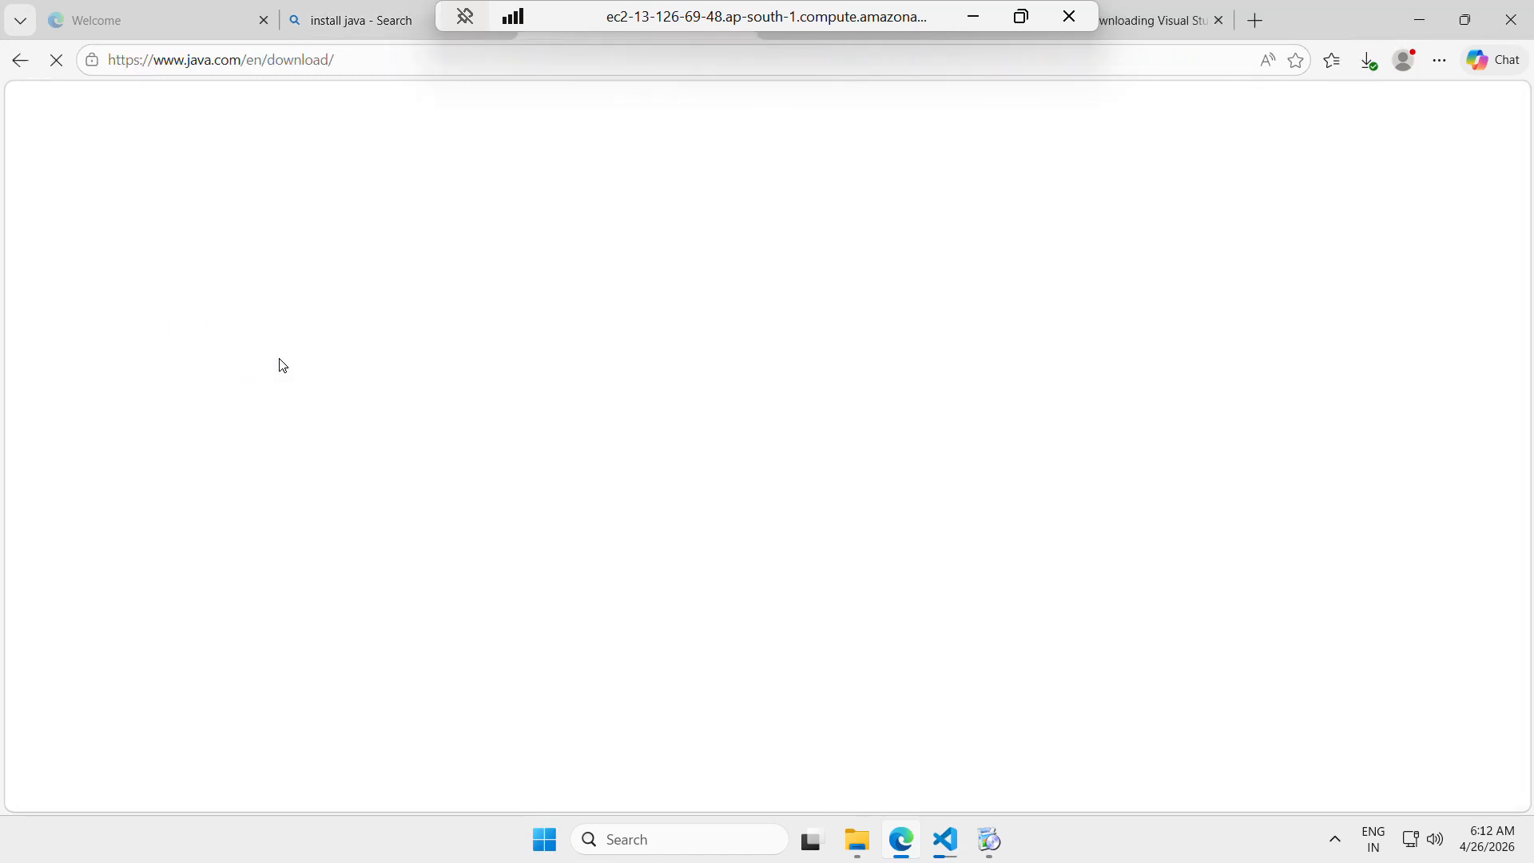
scroll(971, 562, down, 1)
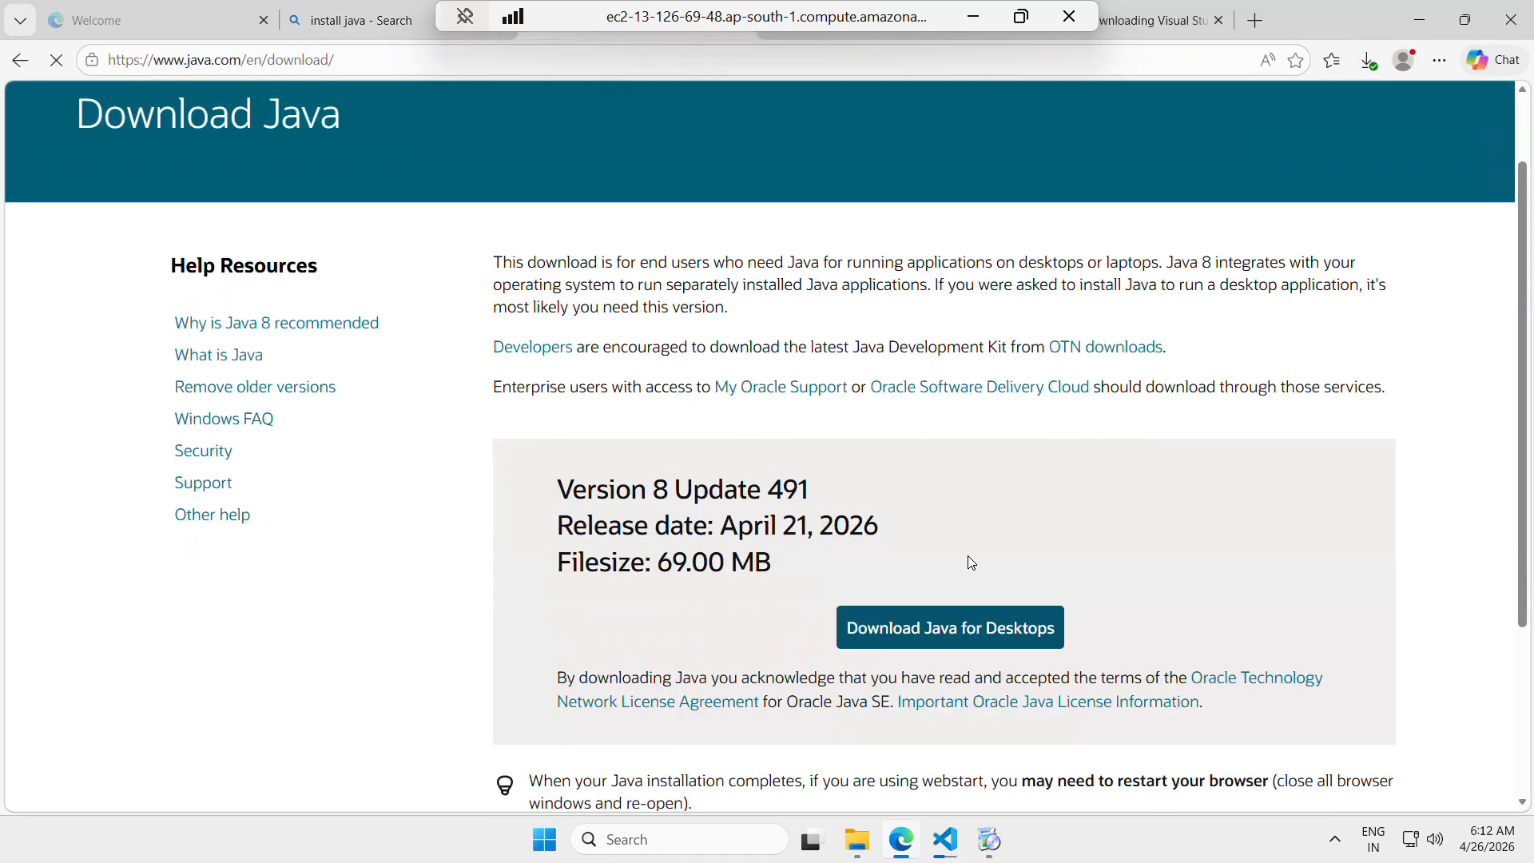
click(888, 633)
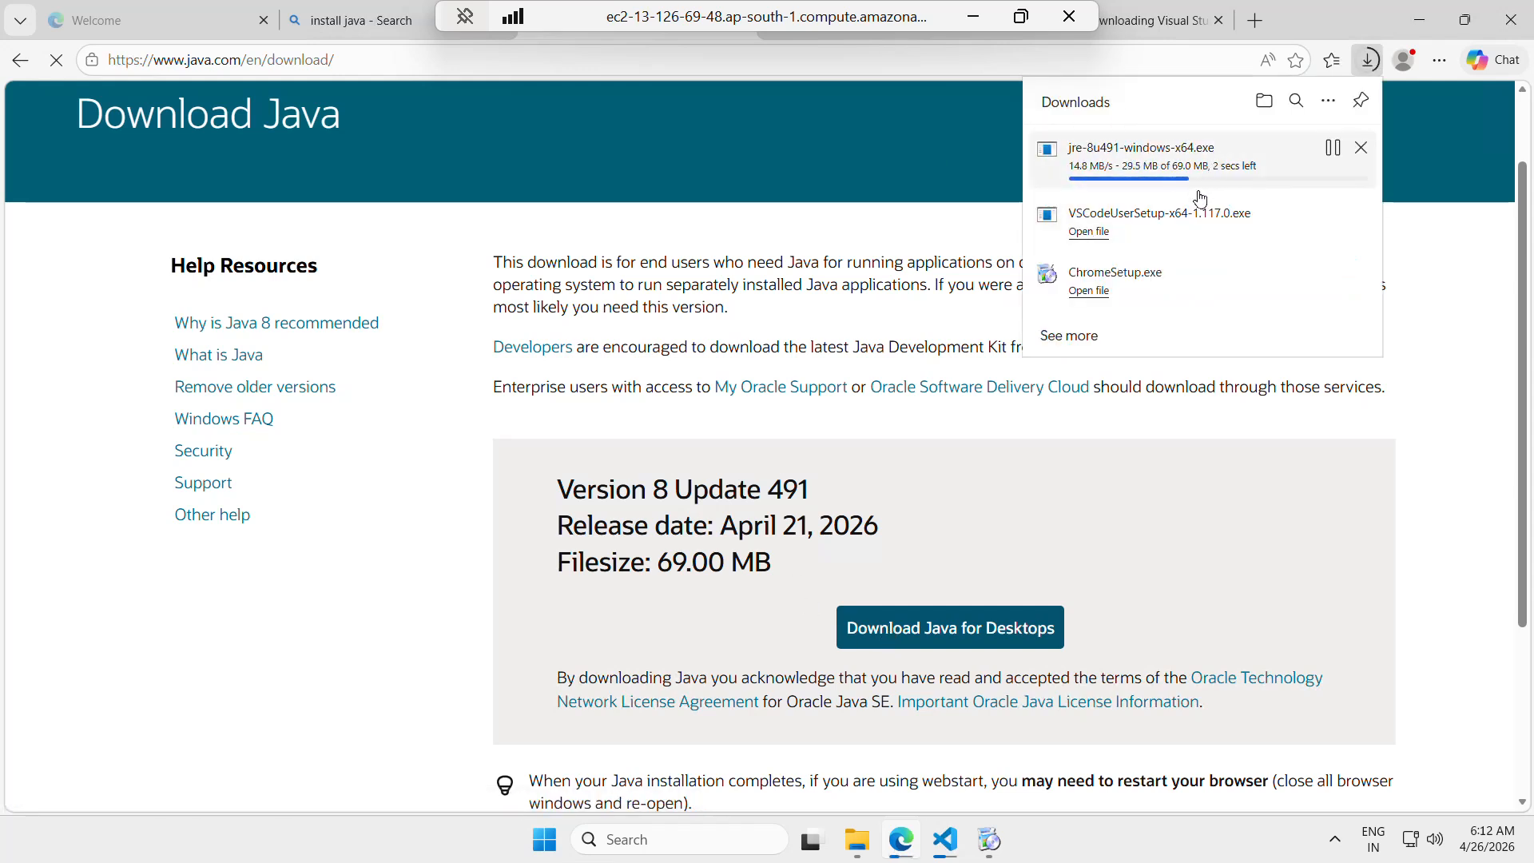
click(975, 848)
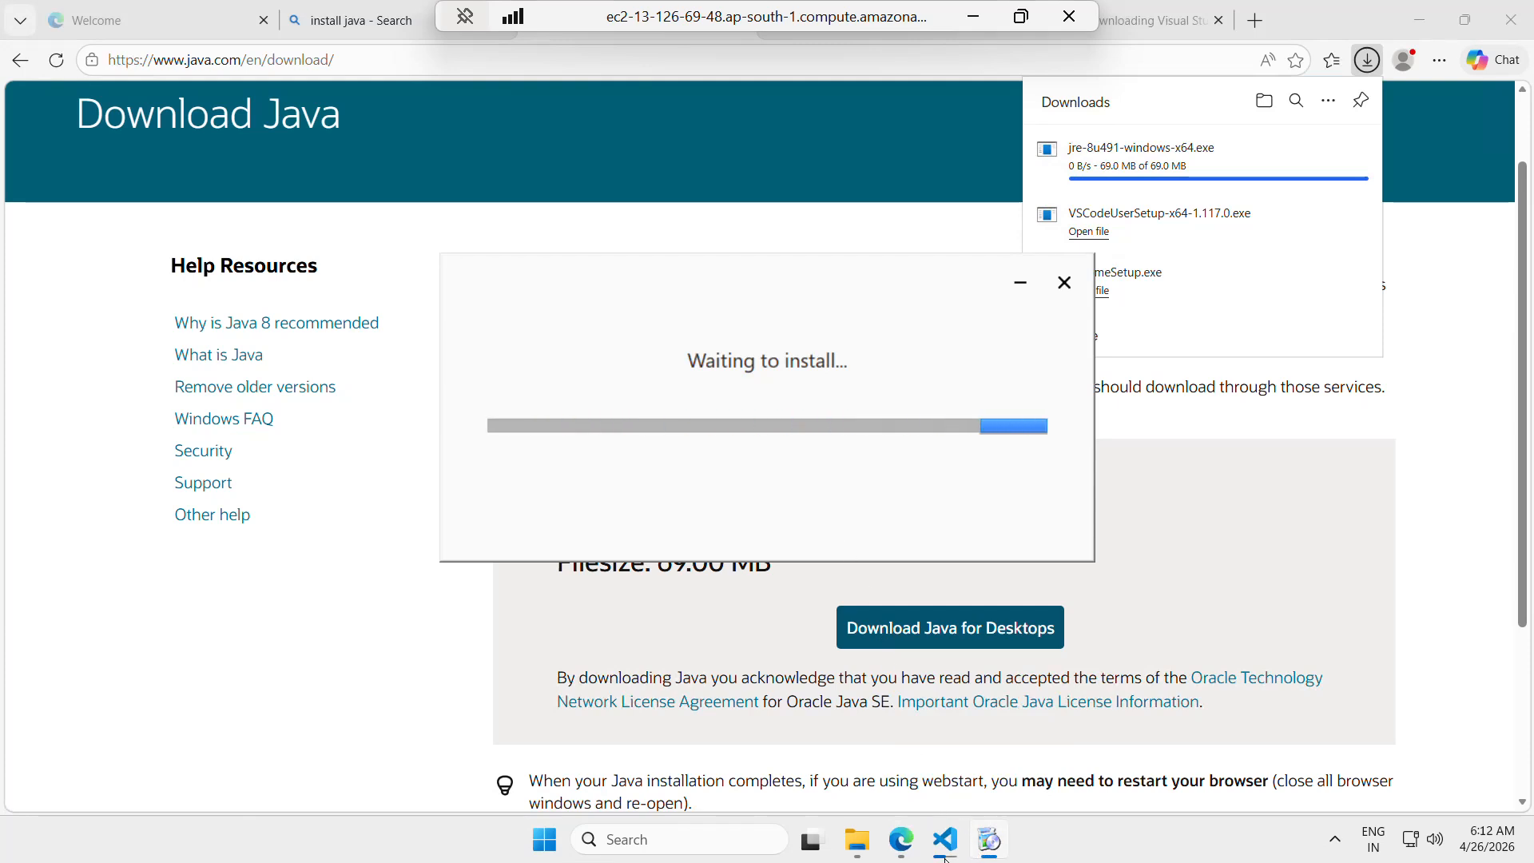
click(945, 847)
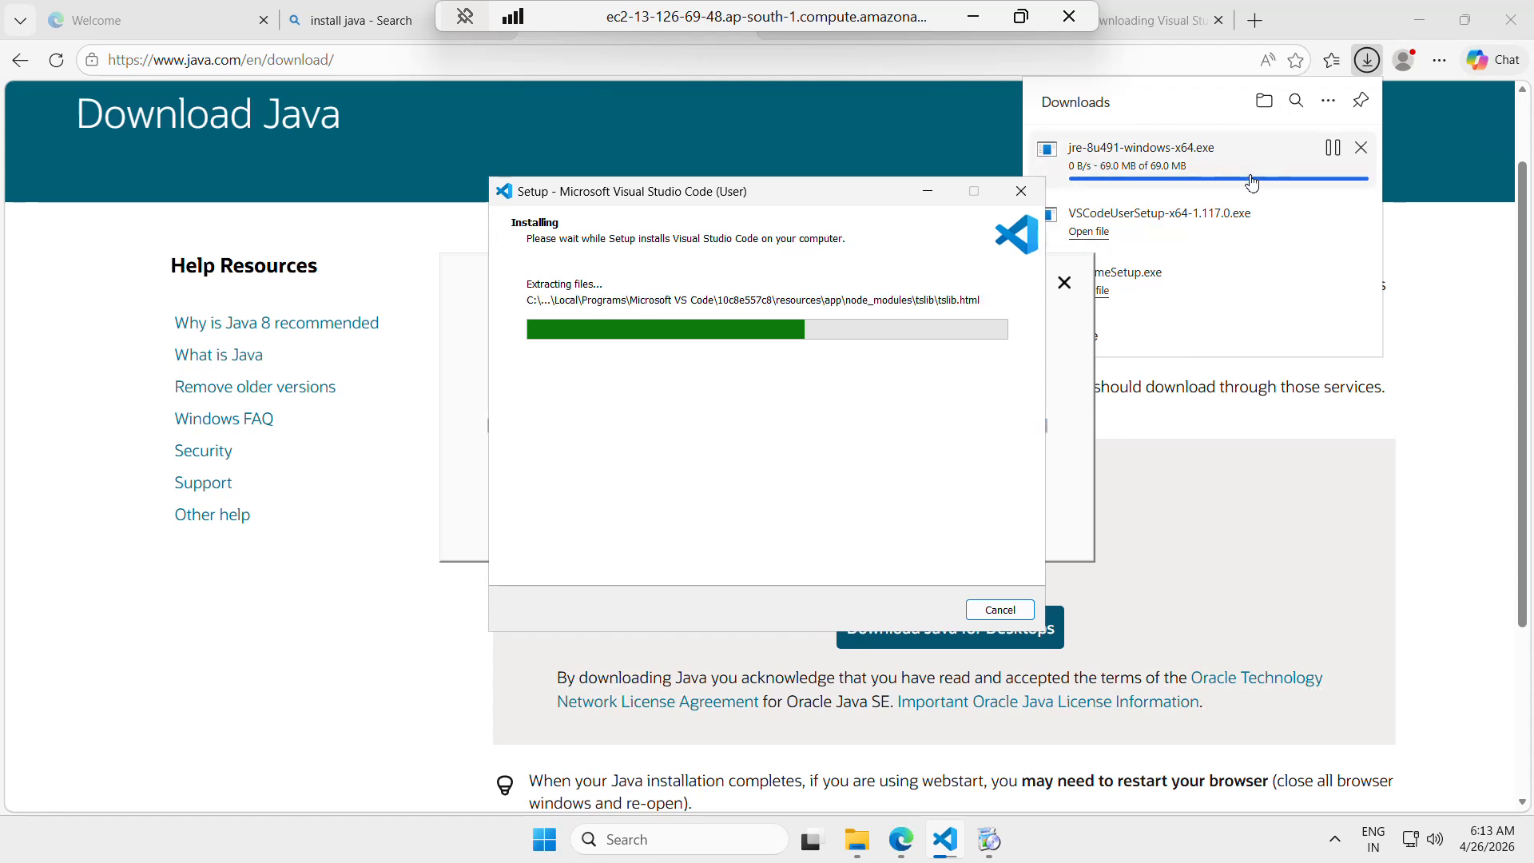
Run jre-8u491-windows-x64 from the Downloads folder and start the Java installation
click(861, 847)
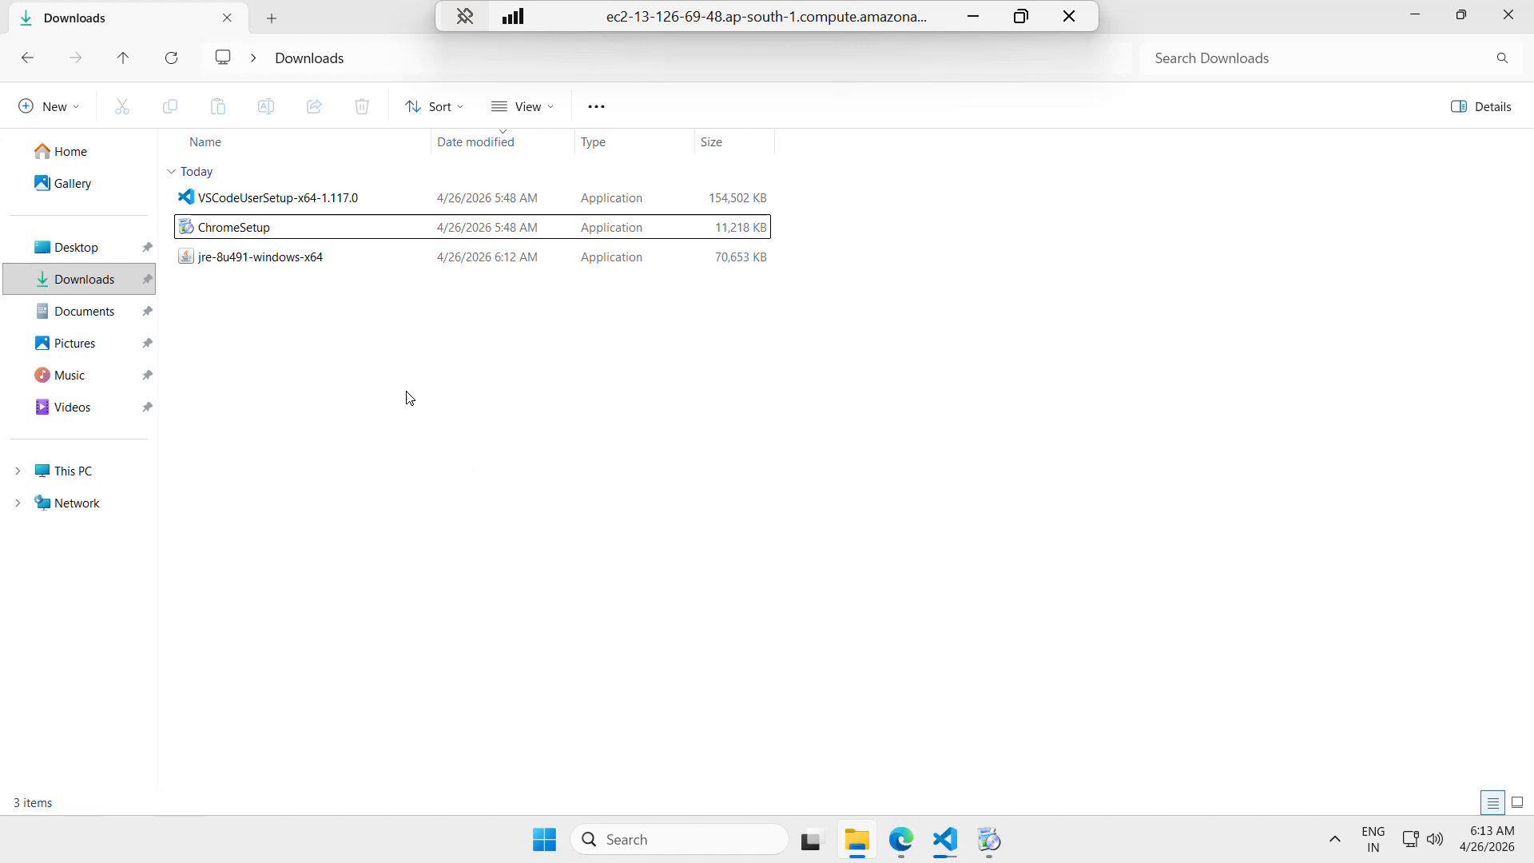
click(266, 259)
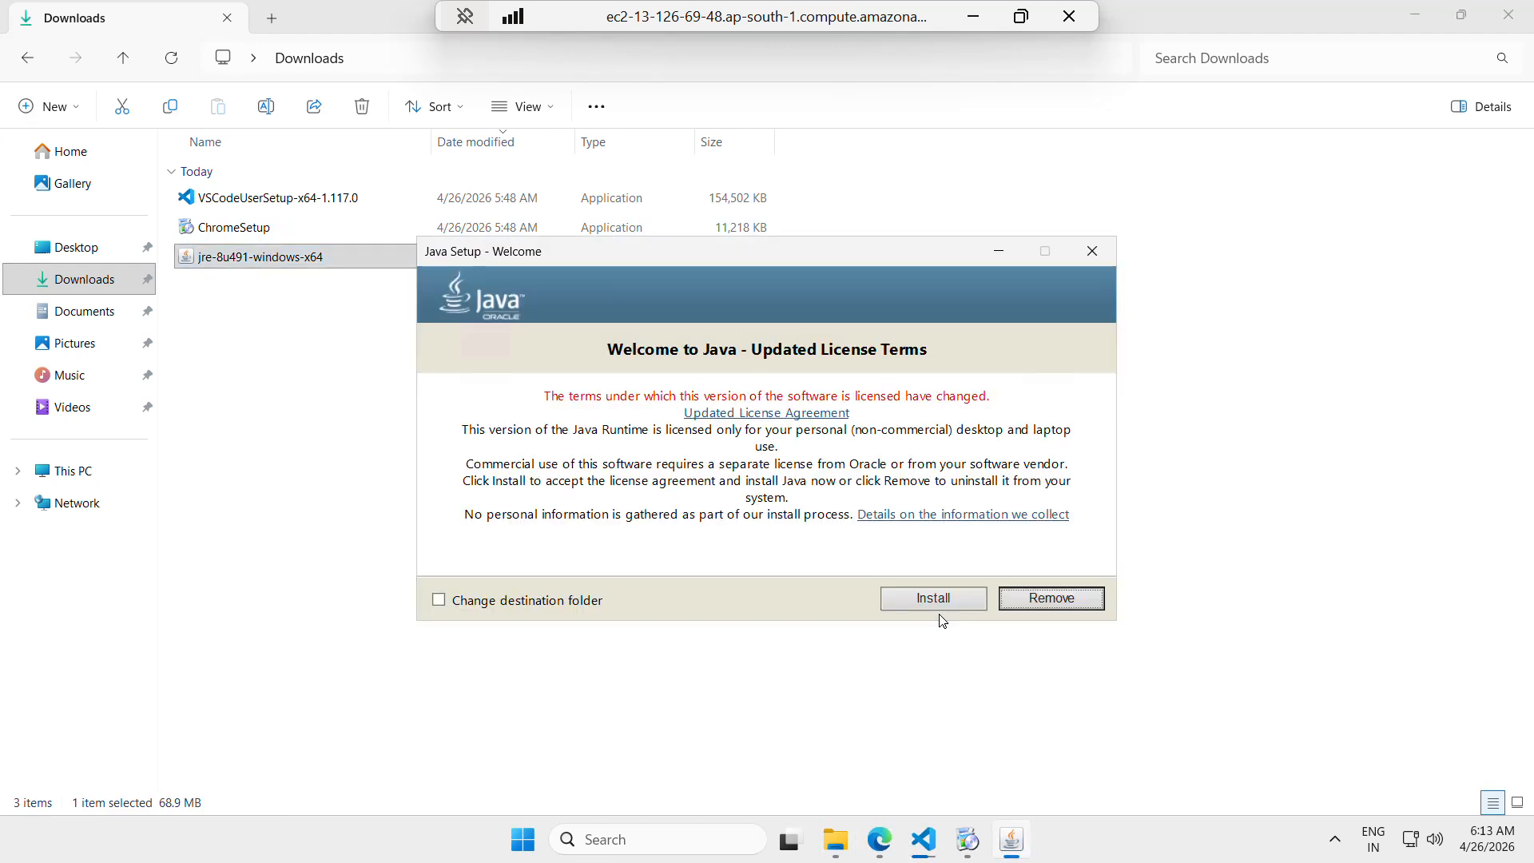
click(933, 601)
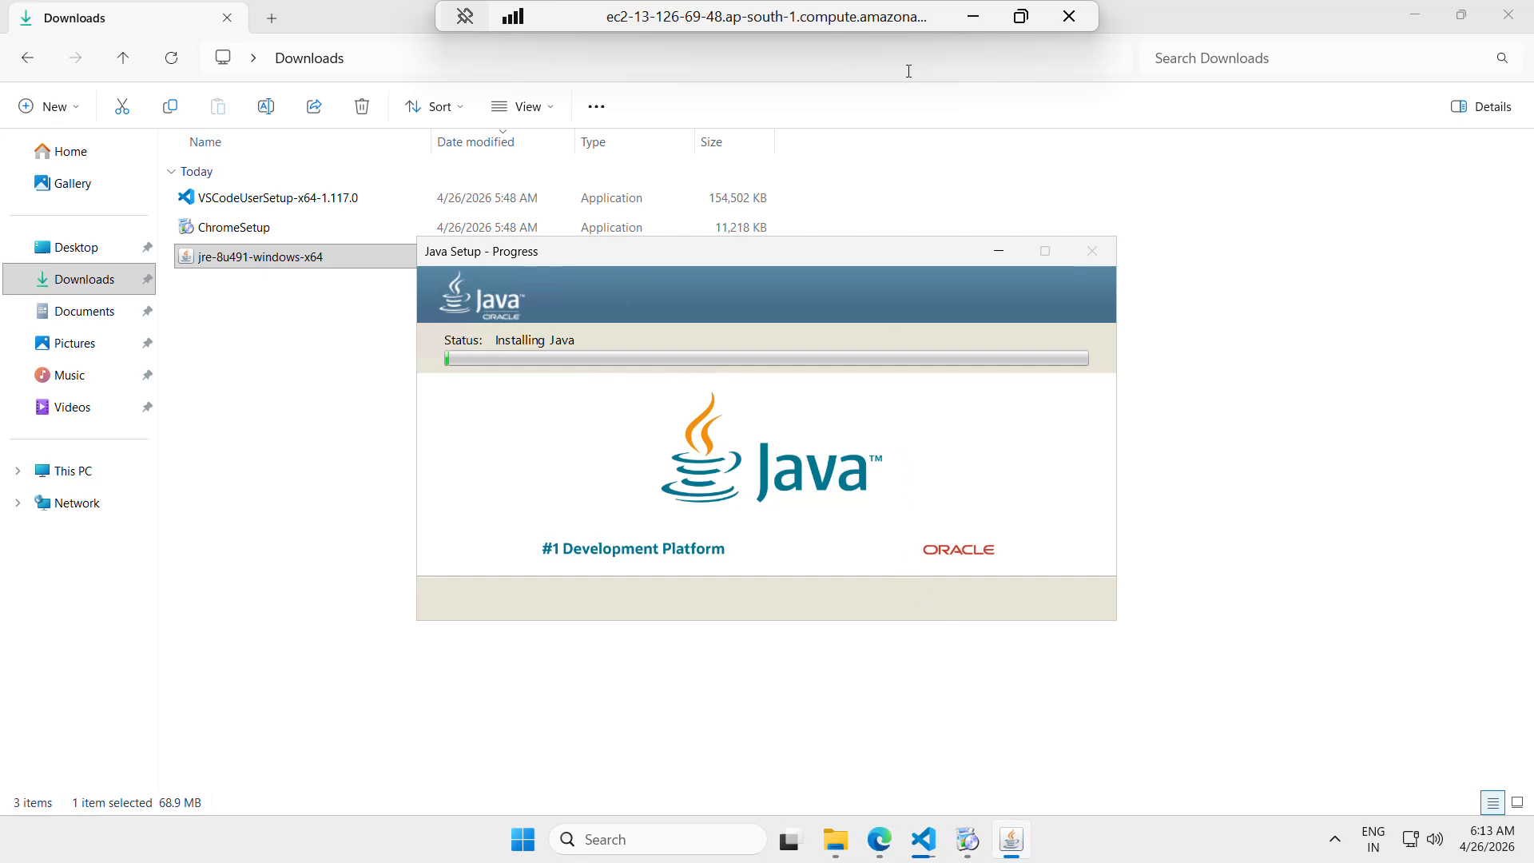
Return to the CPU utilization graph of Windows_Server and refresh it repeatedly to load the newest data points
click(980, 16)
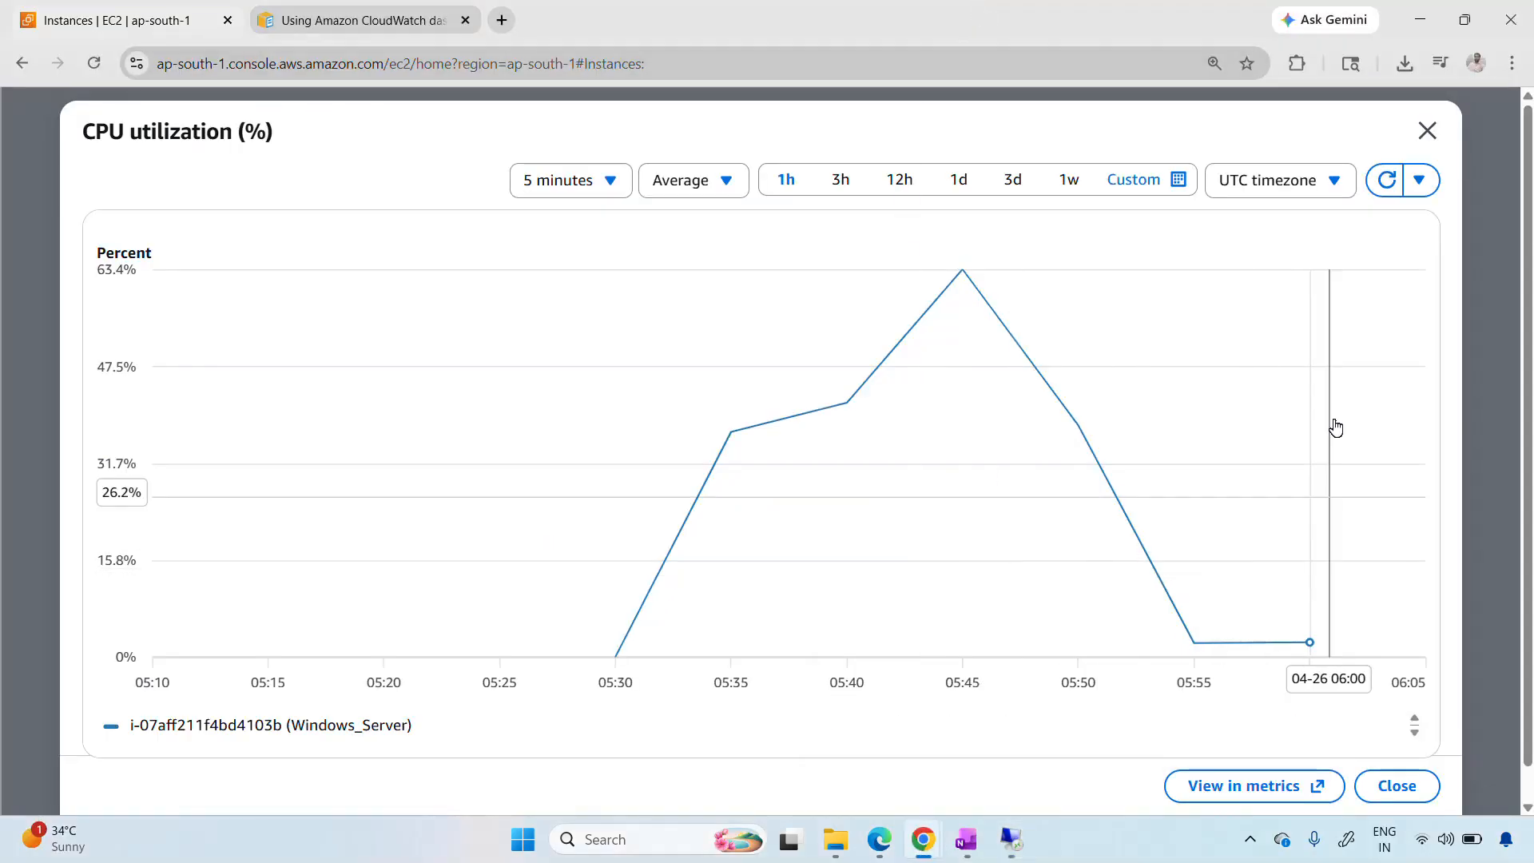
click(1379, 192)
click(1378, 191)
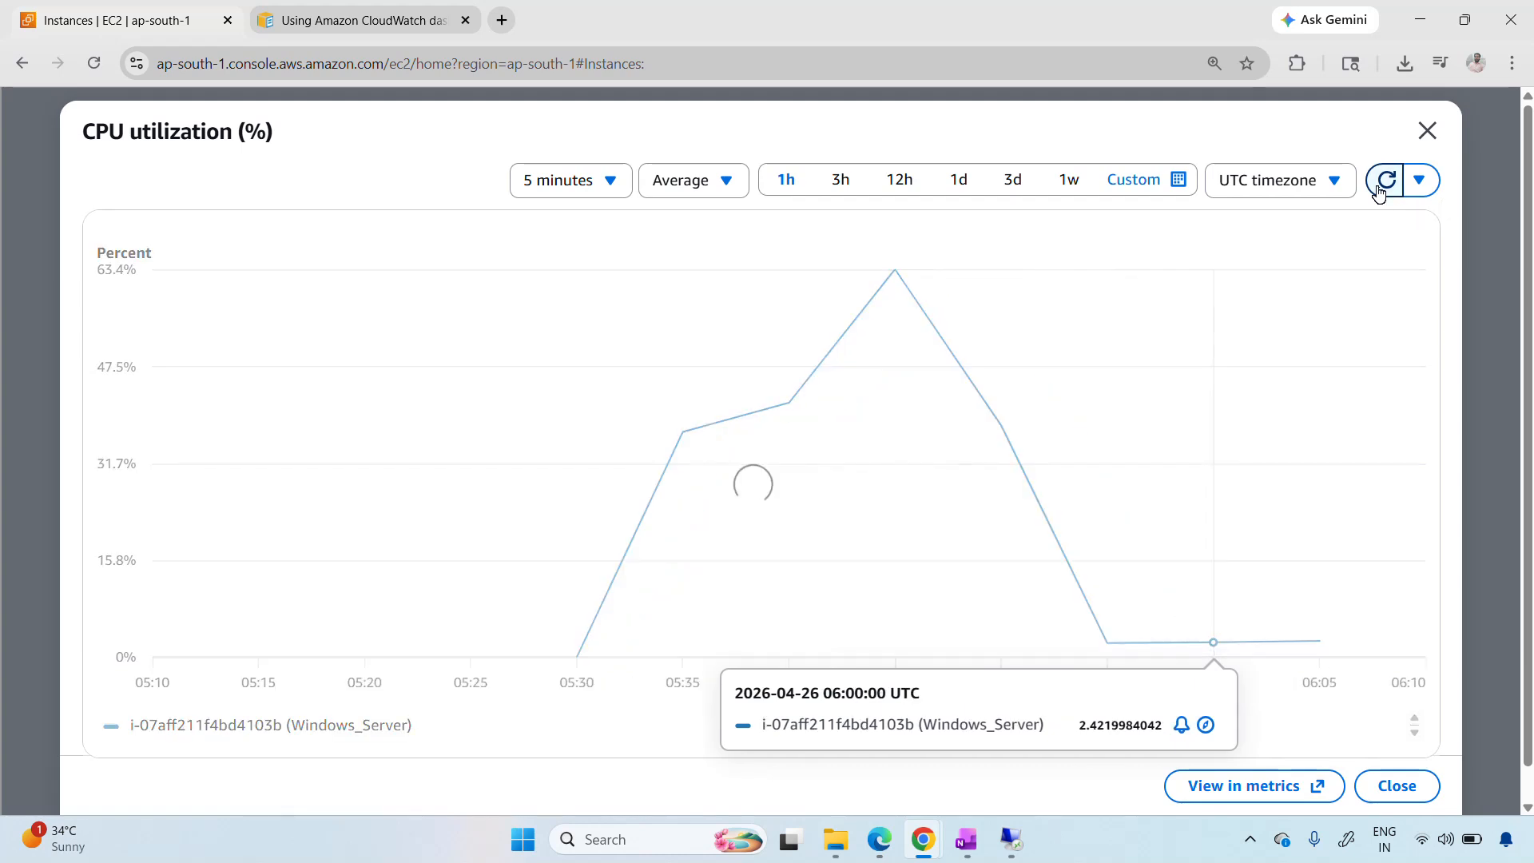
click(1379, 192)
click(1378, 192)
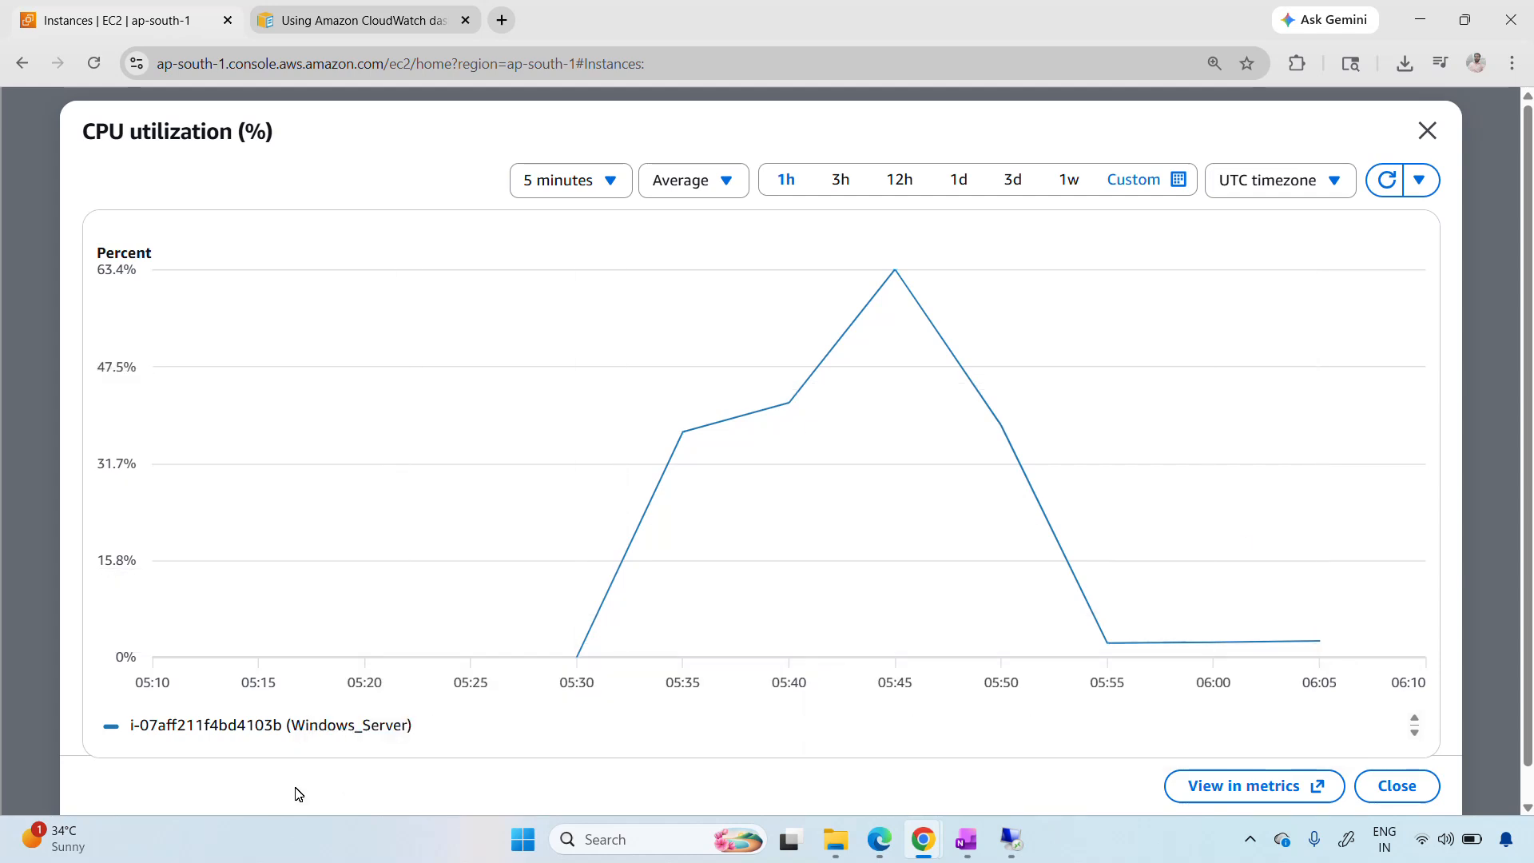
click(6, 801)
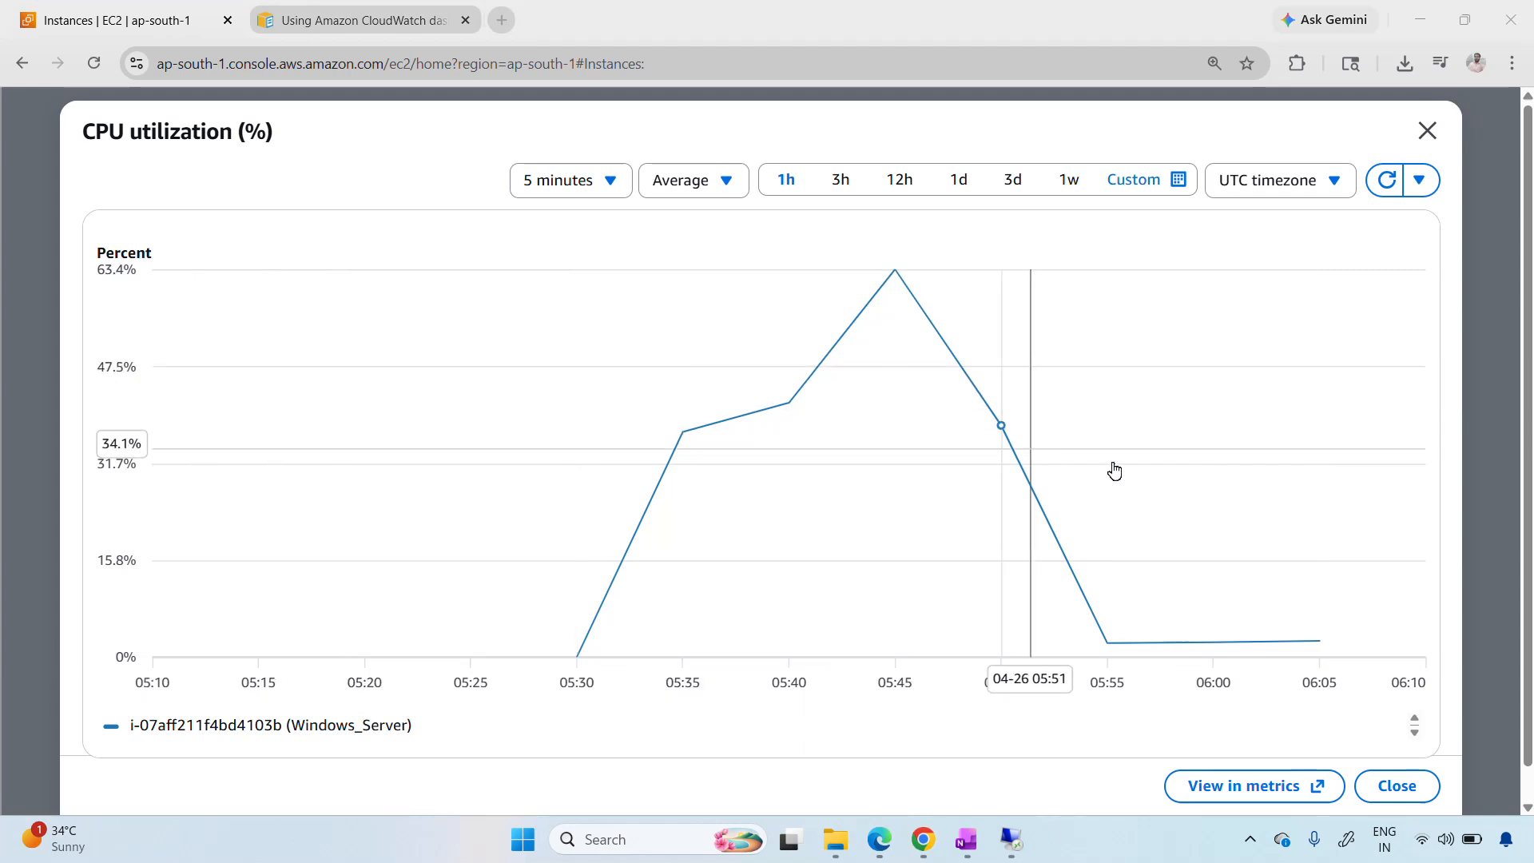
click(1382, 186)
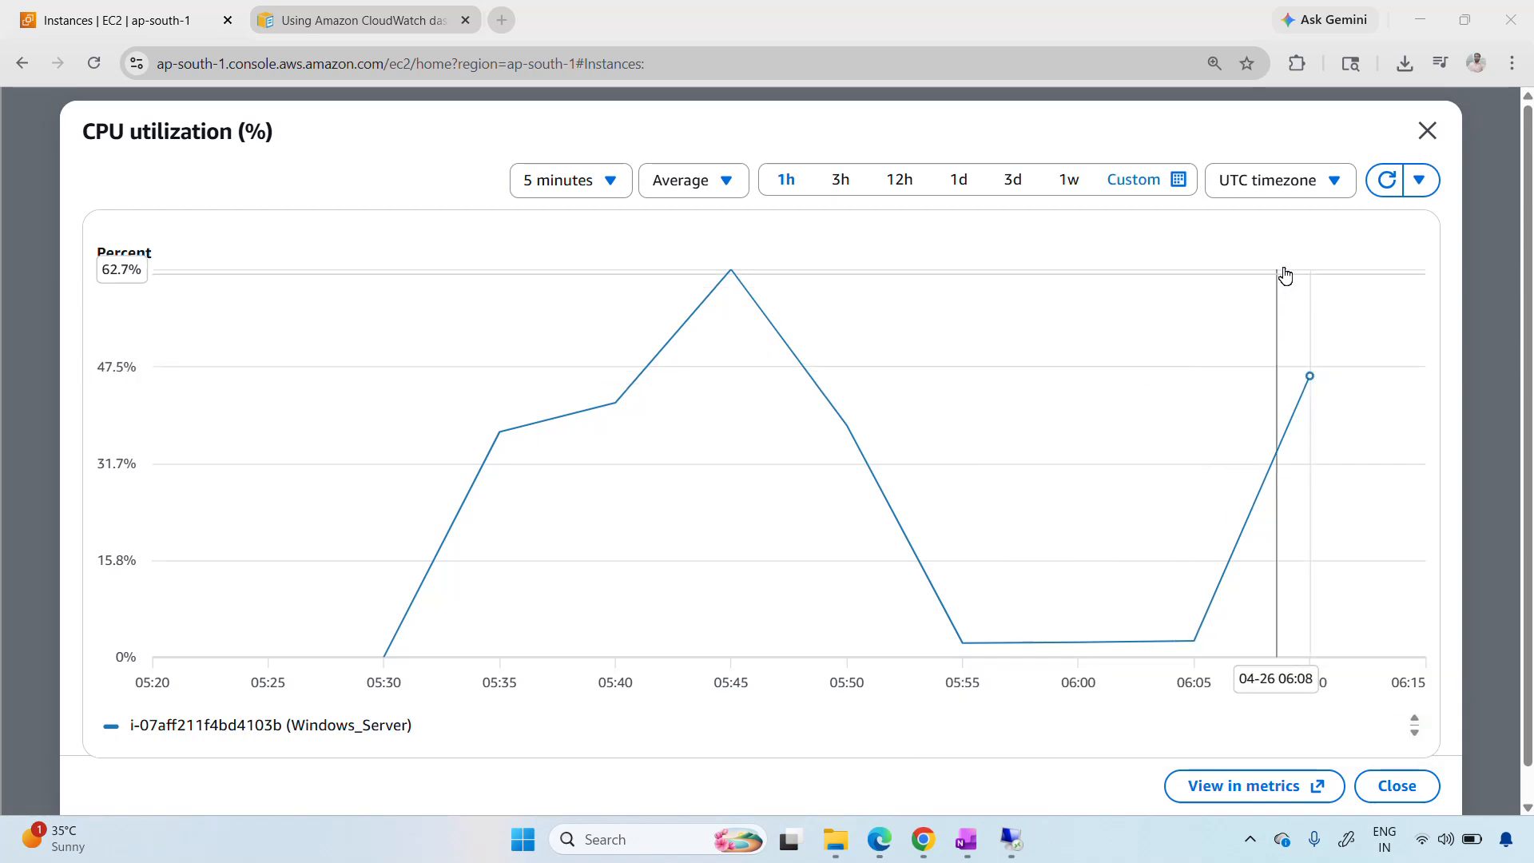
click(1385, 184)
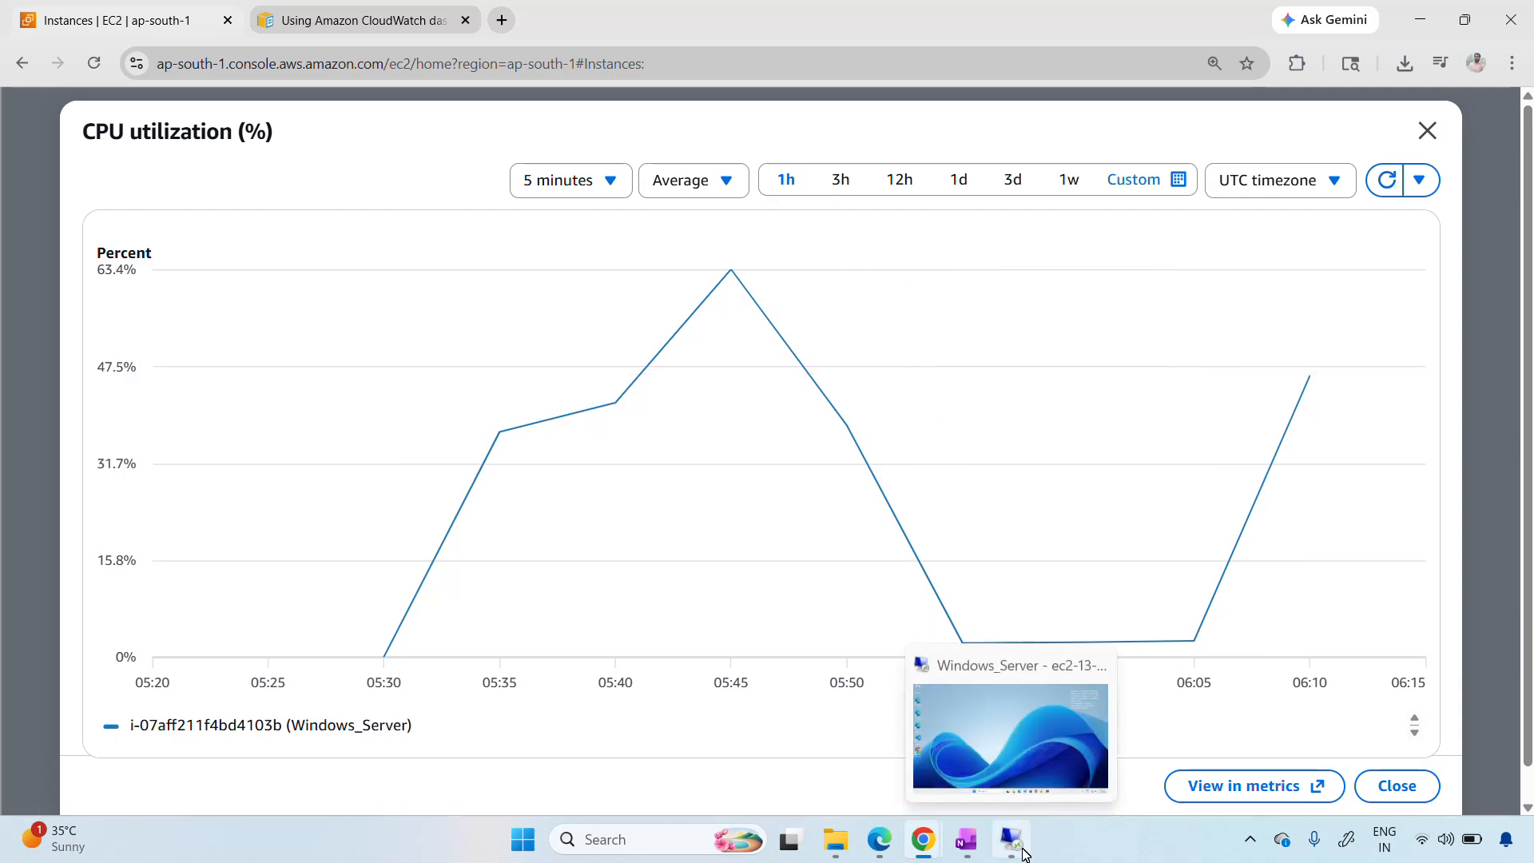
Switch to the remote desktop session and review the installers in Downloads and the open Notepad++ change log
click(1011, 841)
mouse_move(791, 840)
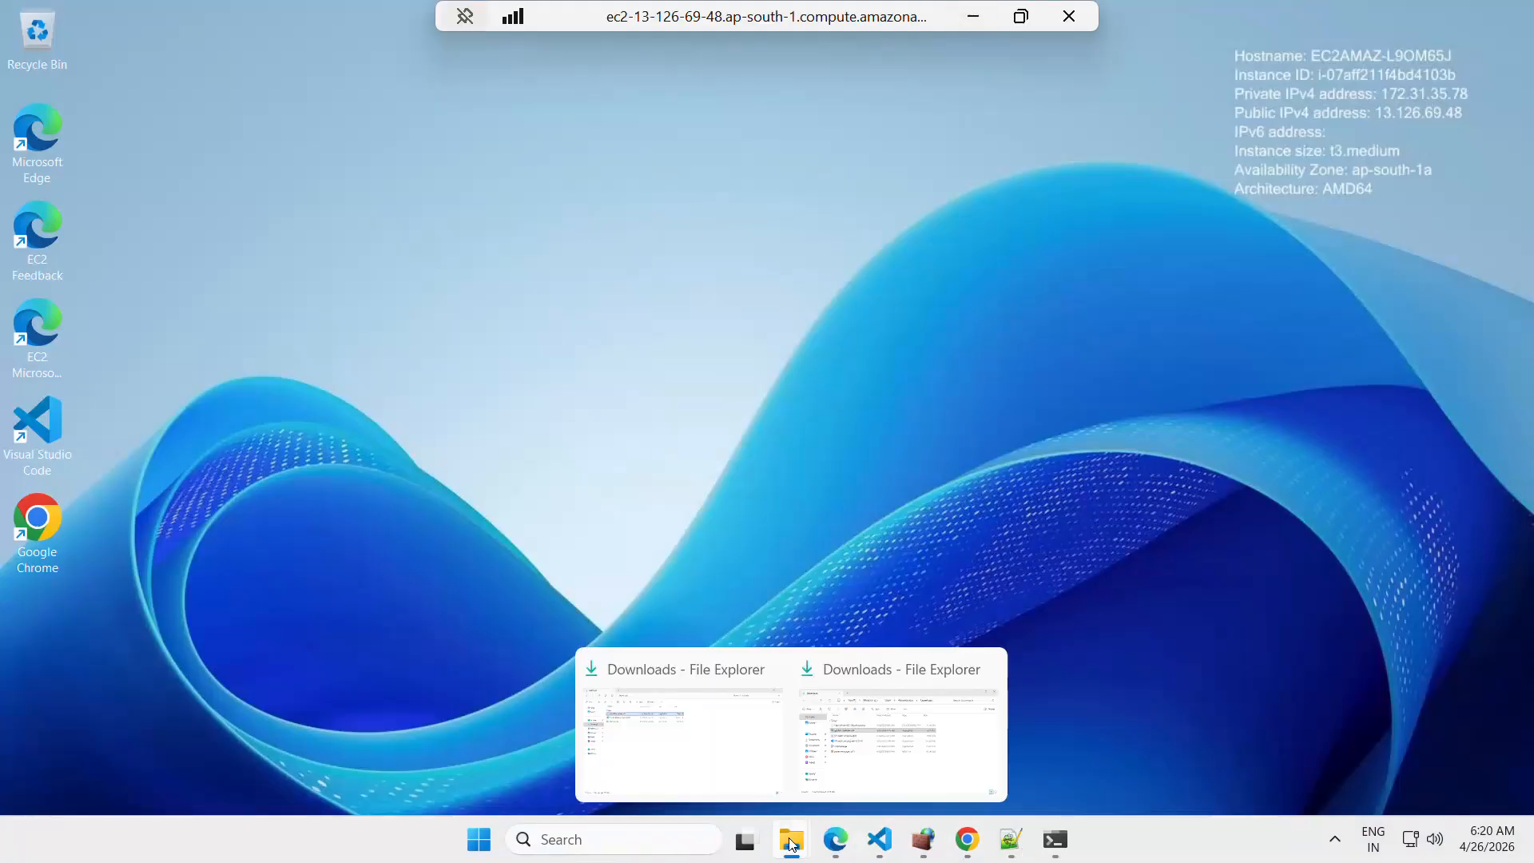
click(696, 730)
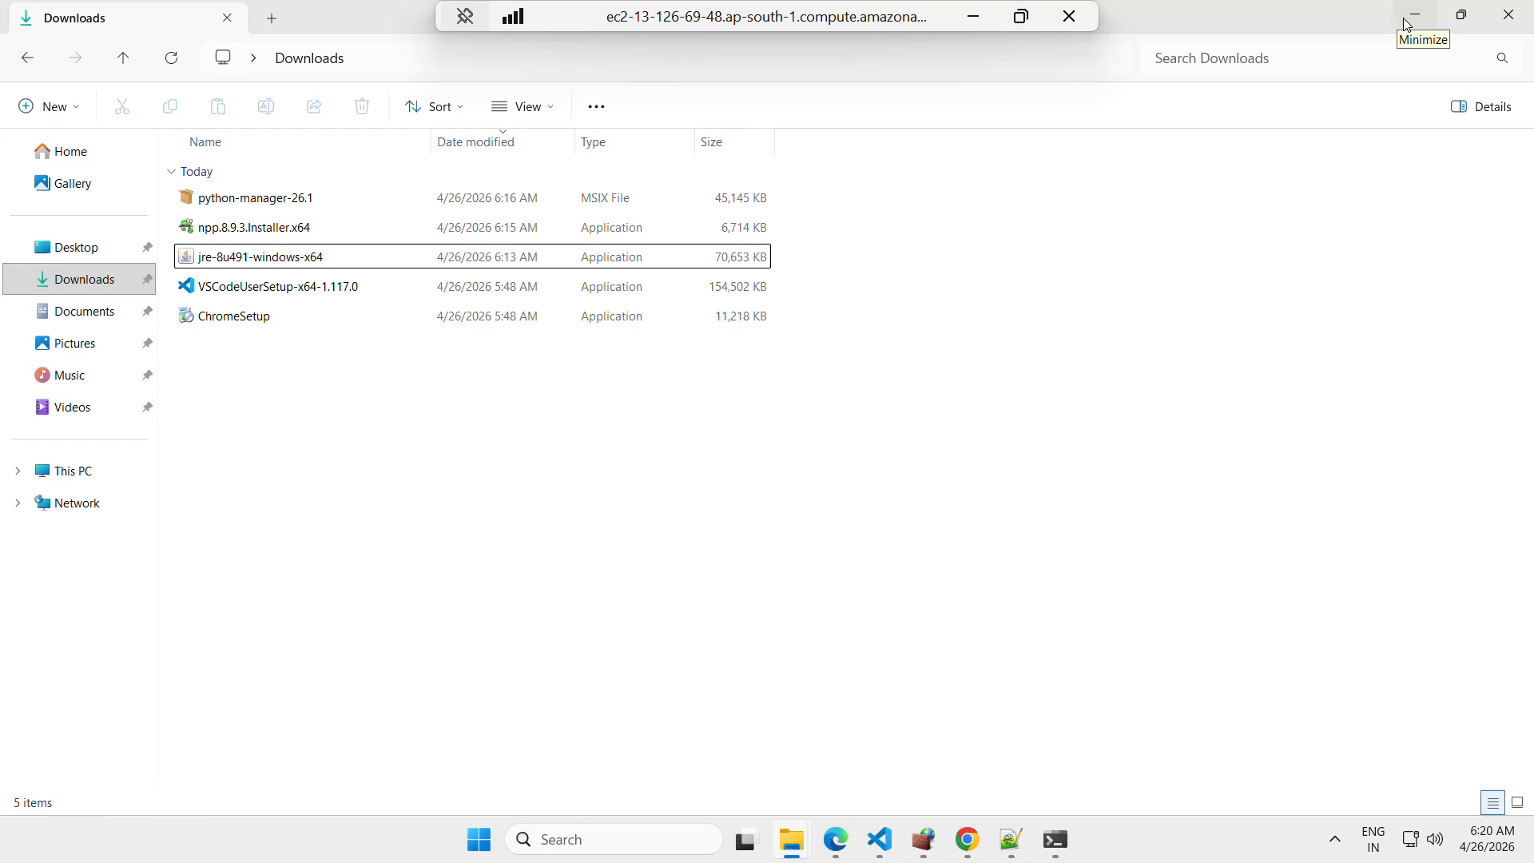
click(1011, 838)
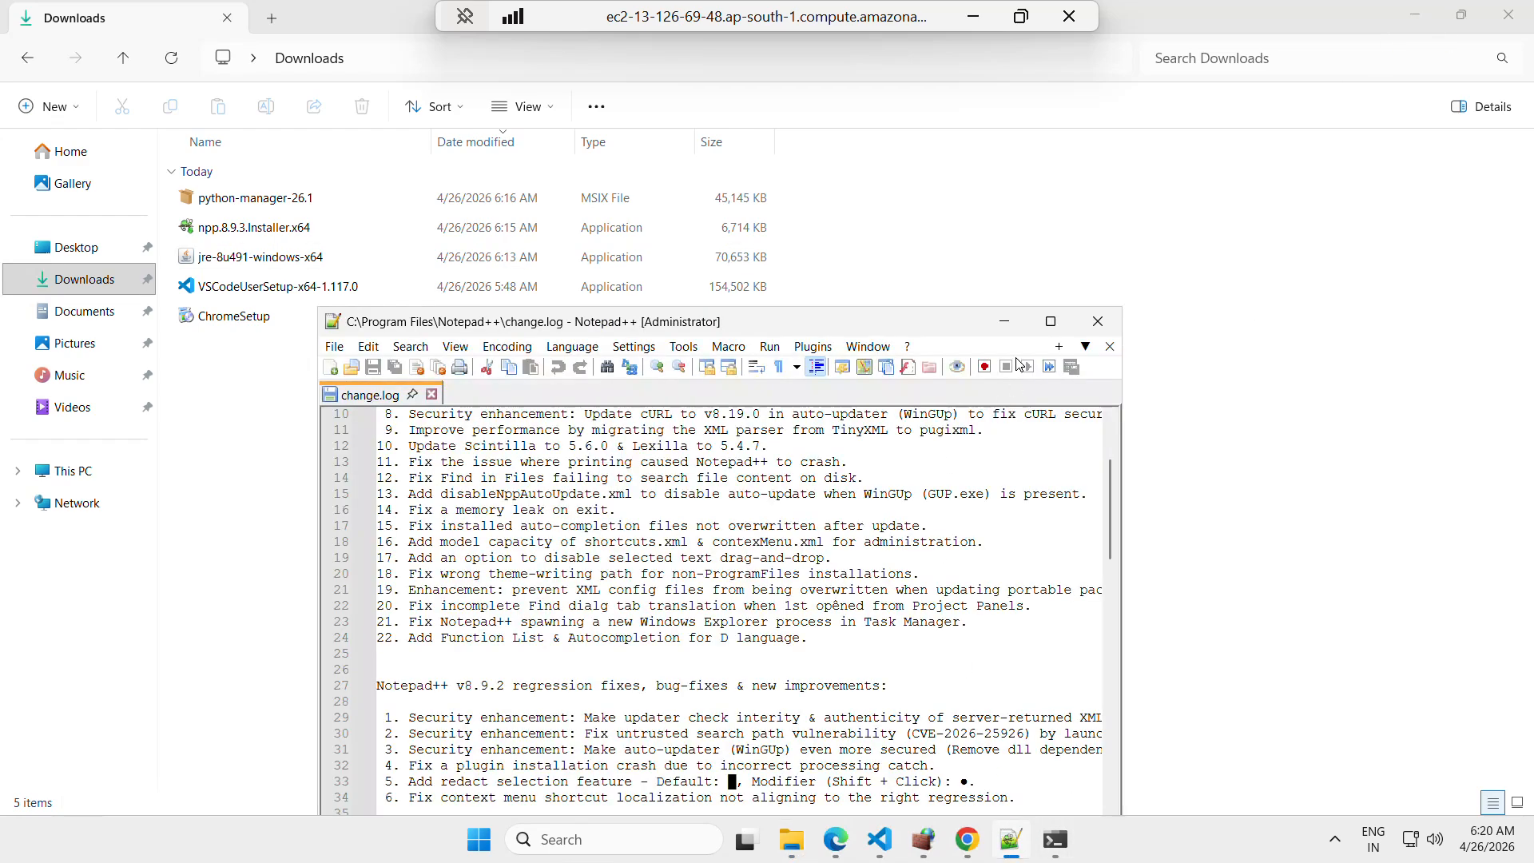
click(1004, 321)
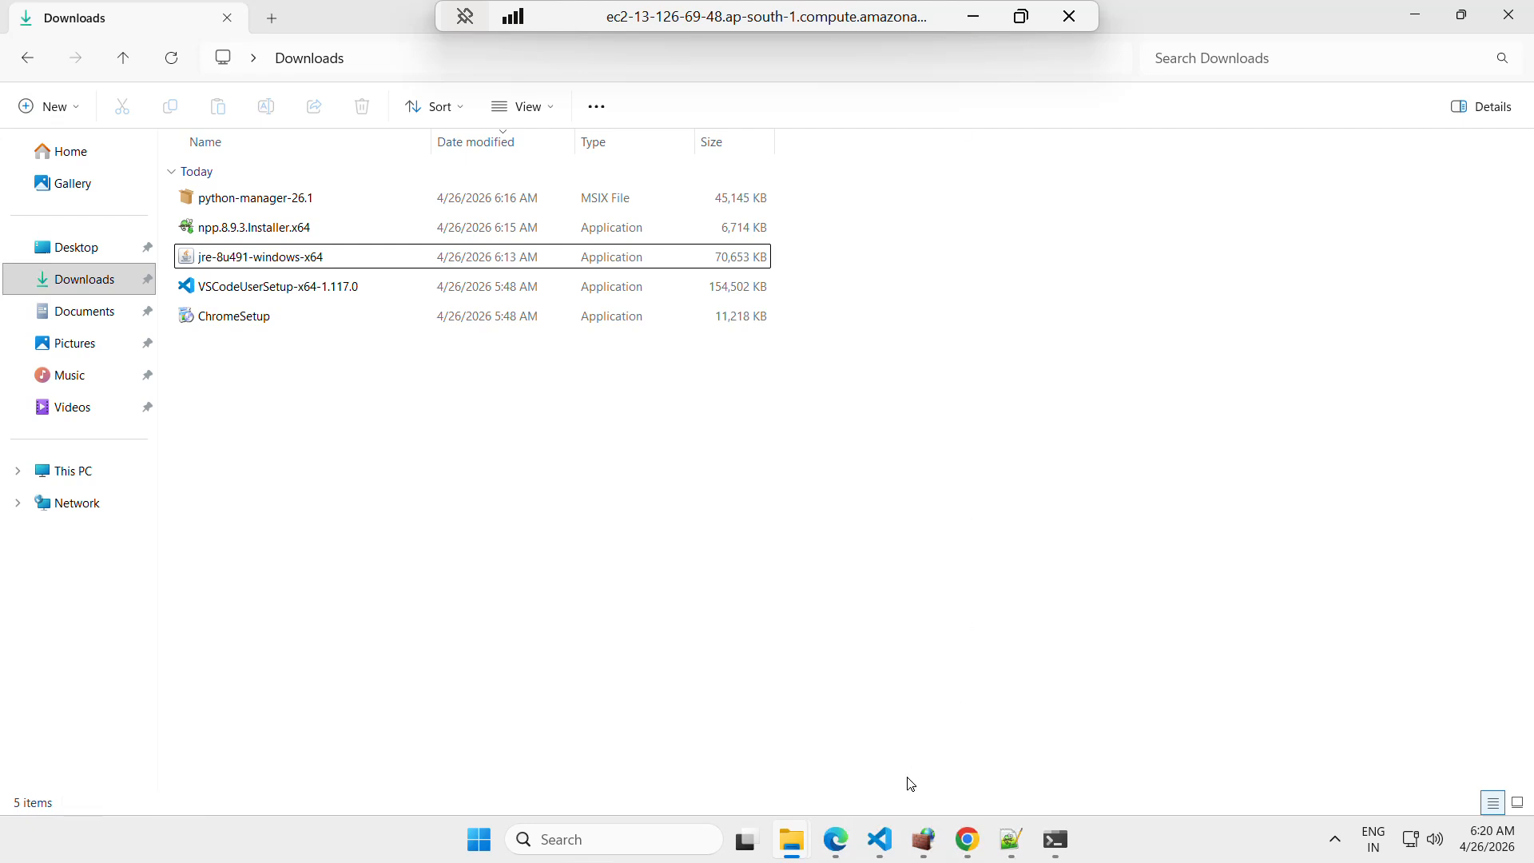
Return to the CPU utilization graph and inspect the data point at 06:05
click(973, 16)
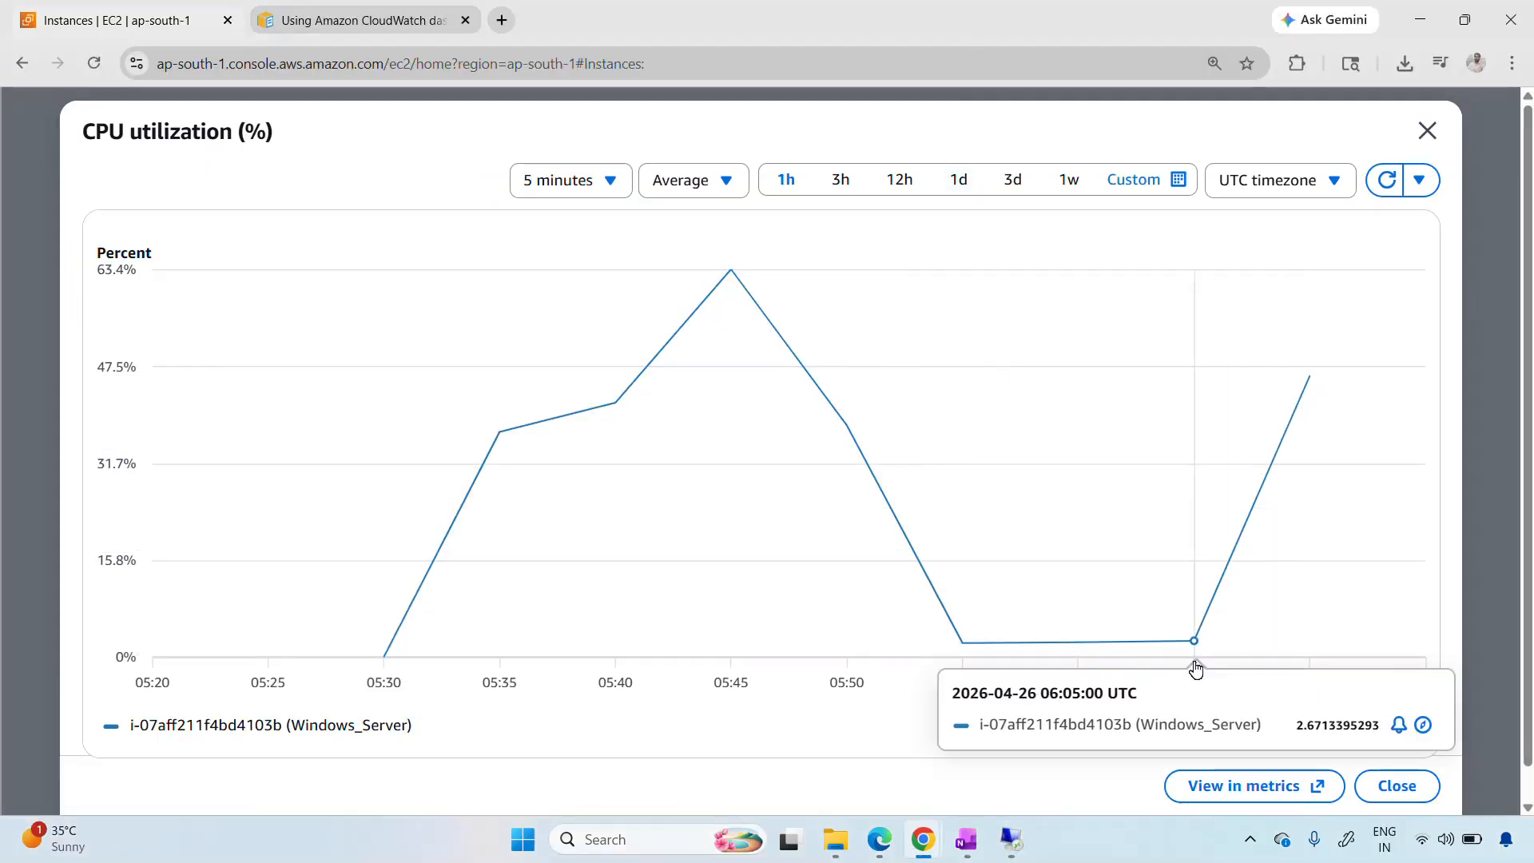
mouse_move(1198, 645)
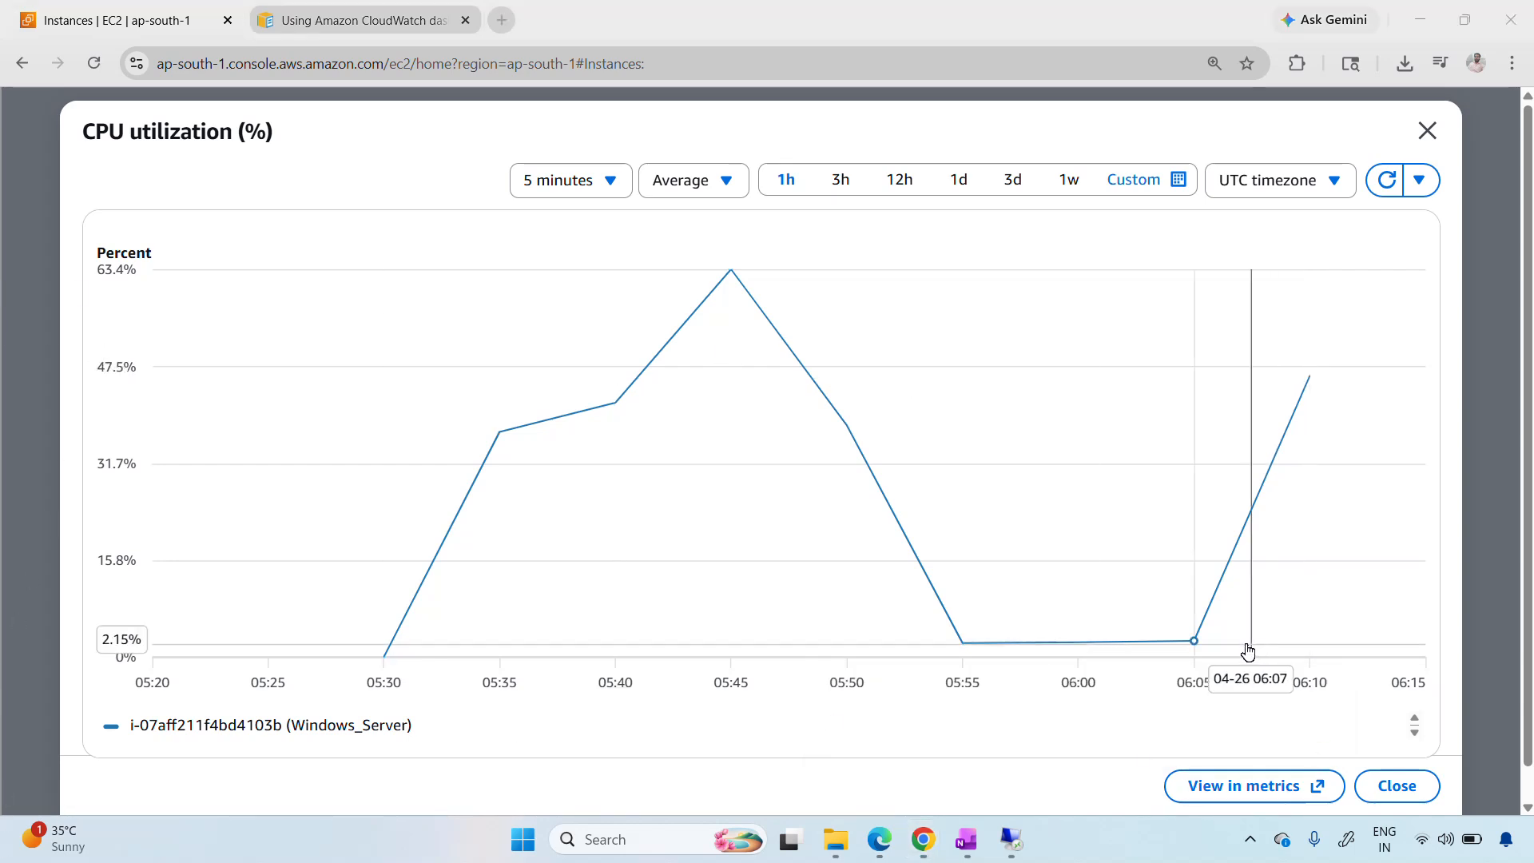
mouse_move(1194, 651)
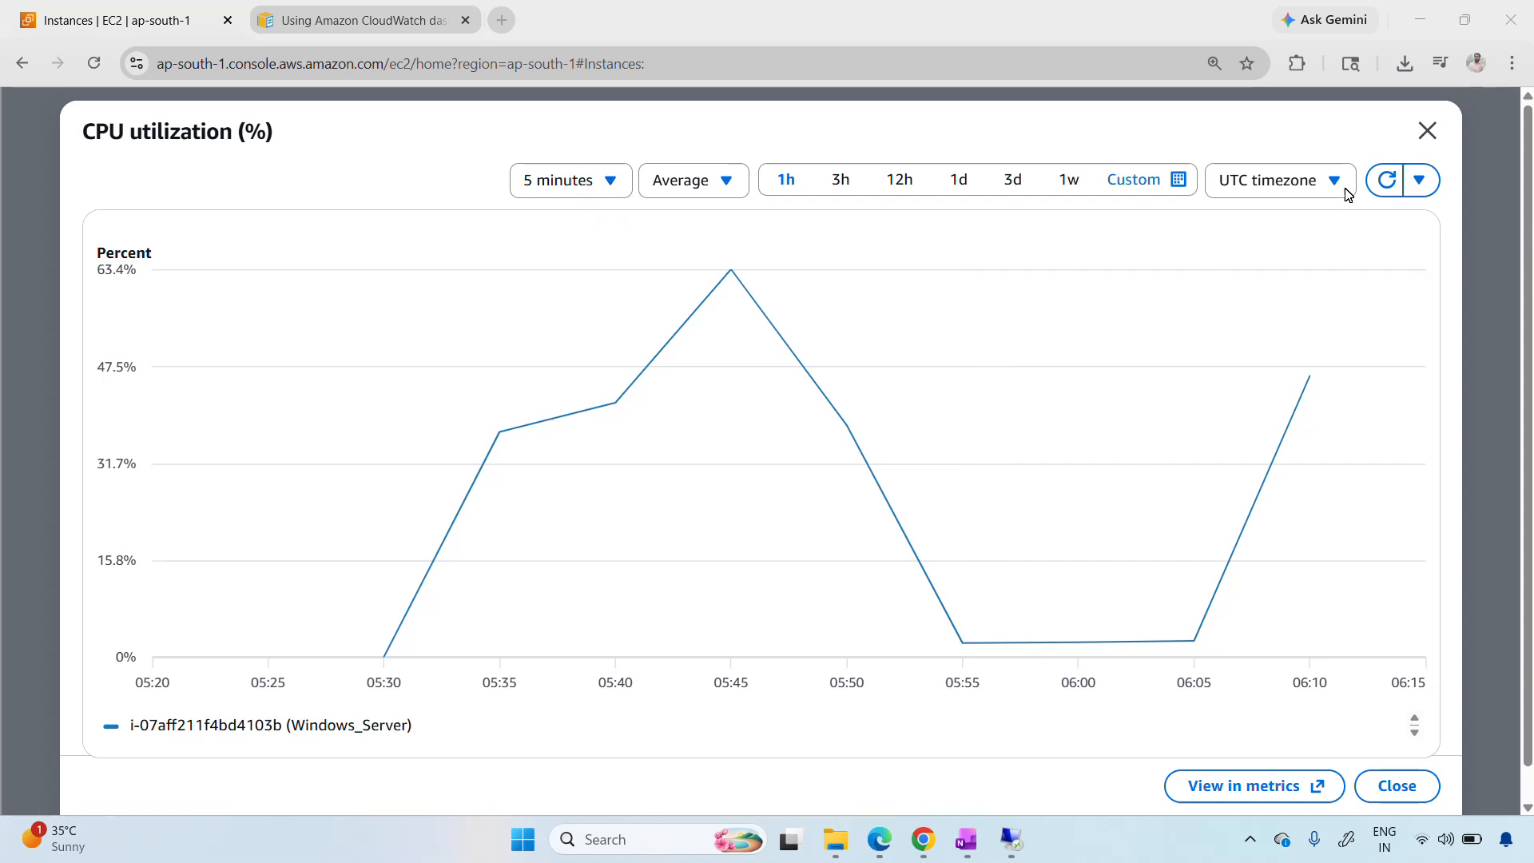
Refresh the CPU utilization graph of Windows_Server and set its period to 1 minute
click(1389, 183)
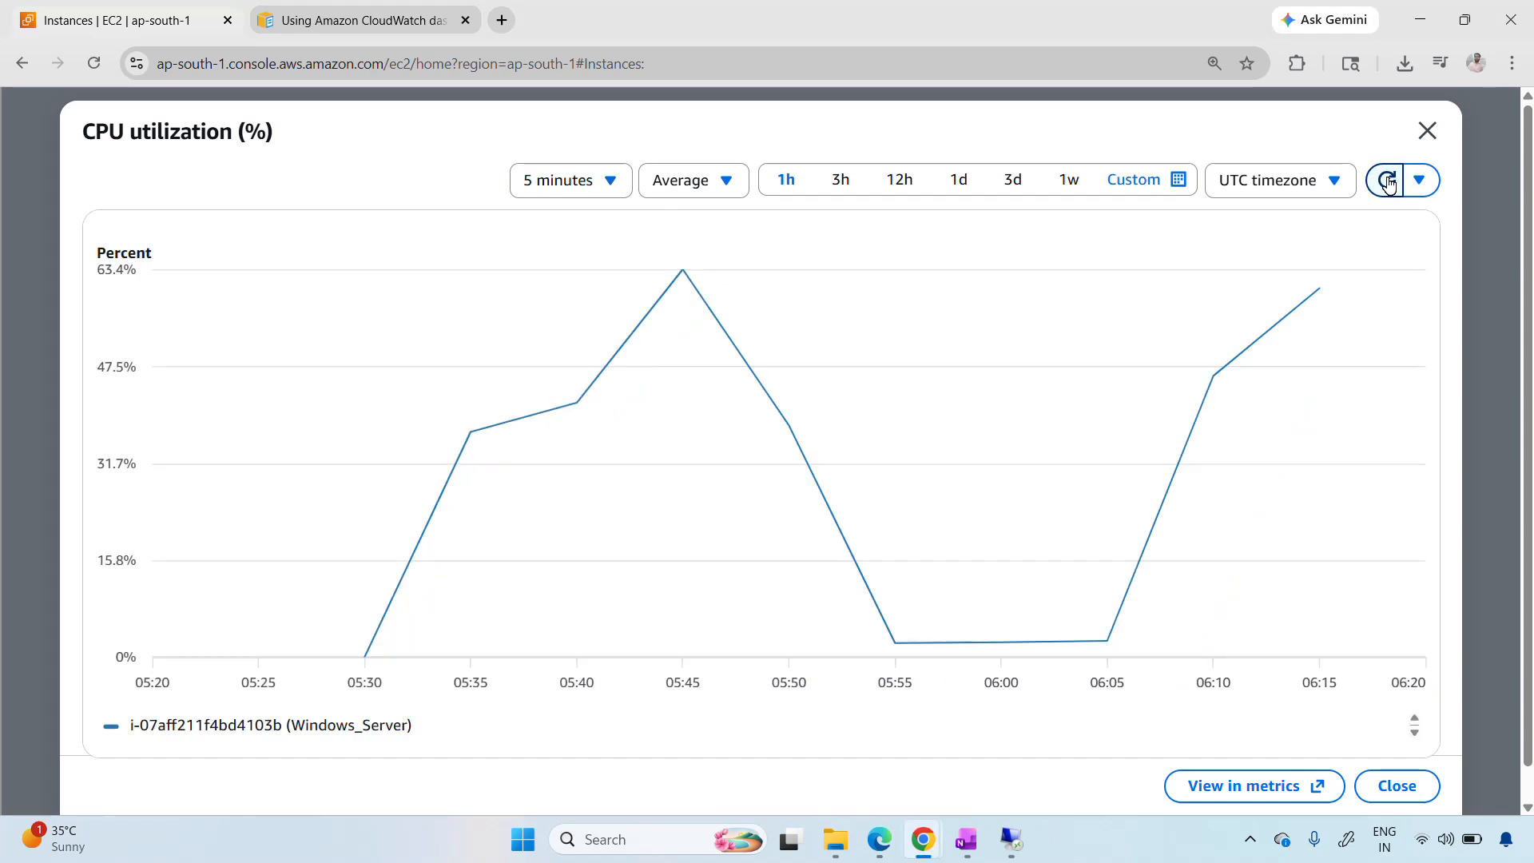
click(584, 188)
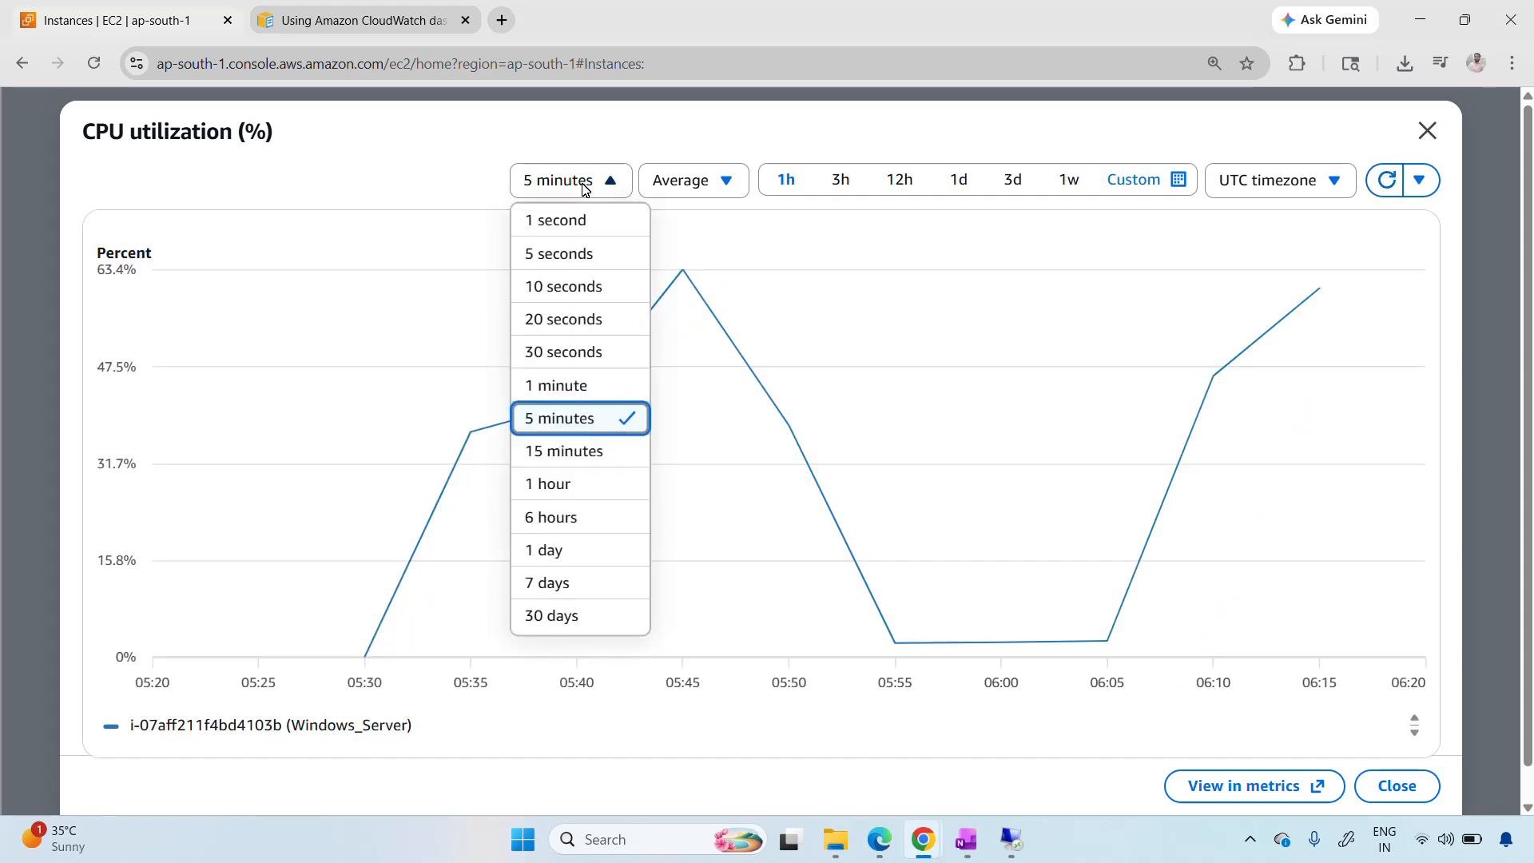
click(561, 391)
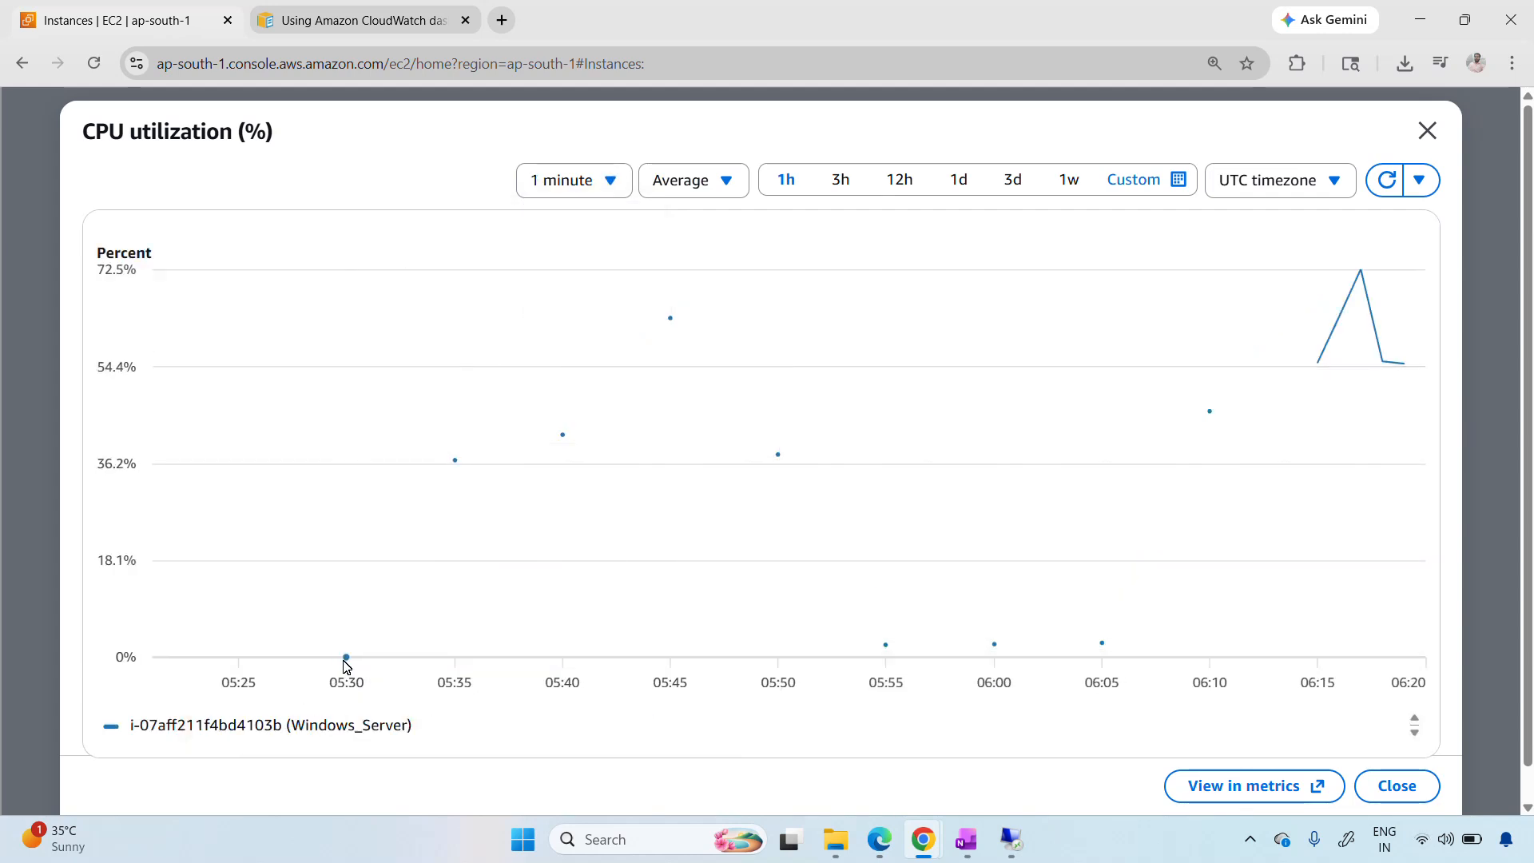
Inspect the isolated five-minute data points on the CPU utilization graph between 05:30 and 05:55
mouse_move(348, 661)
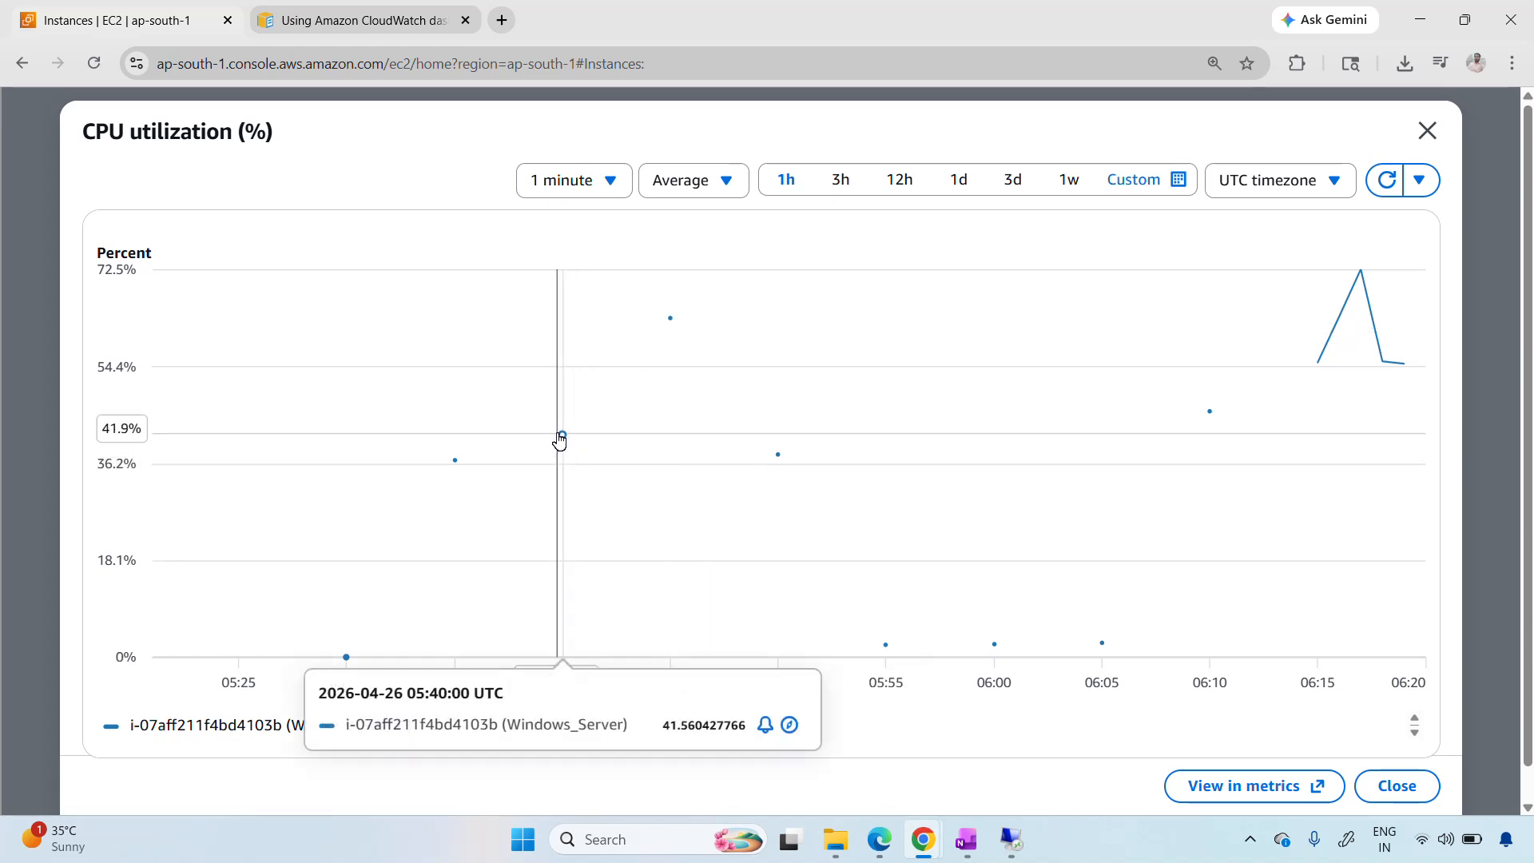
mouse_move(669, 323)
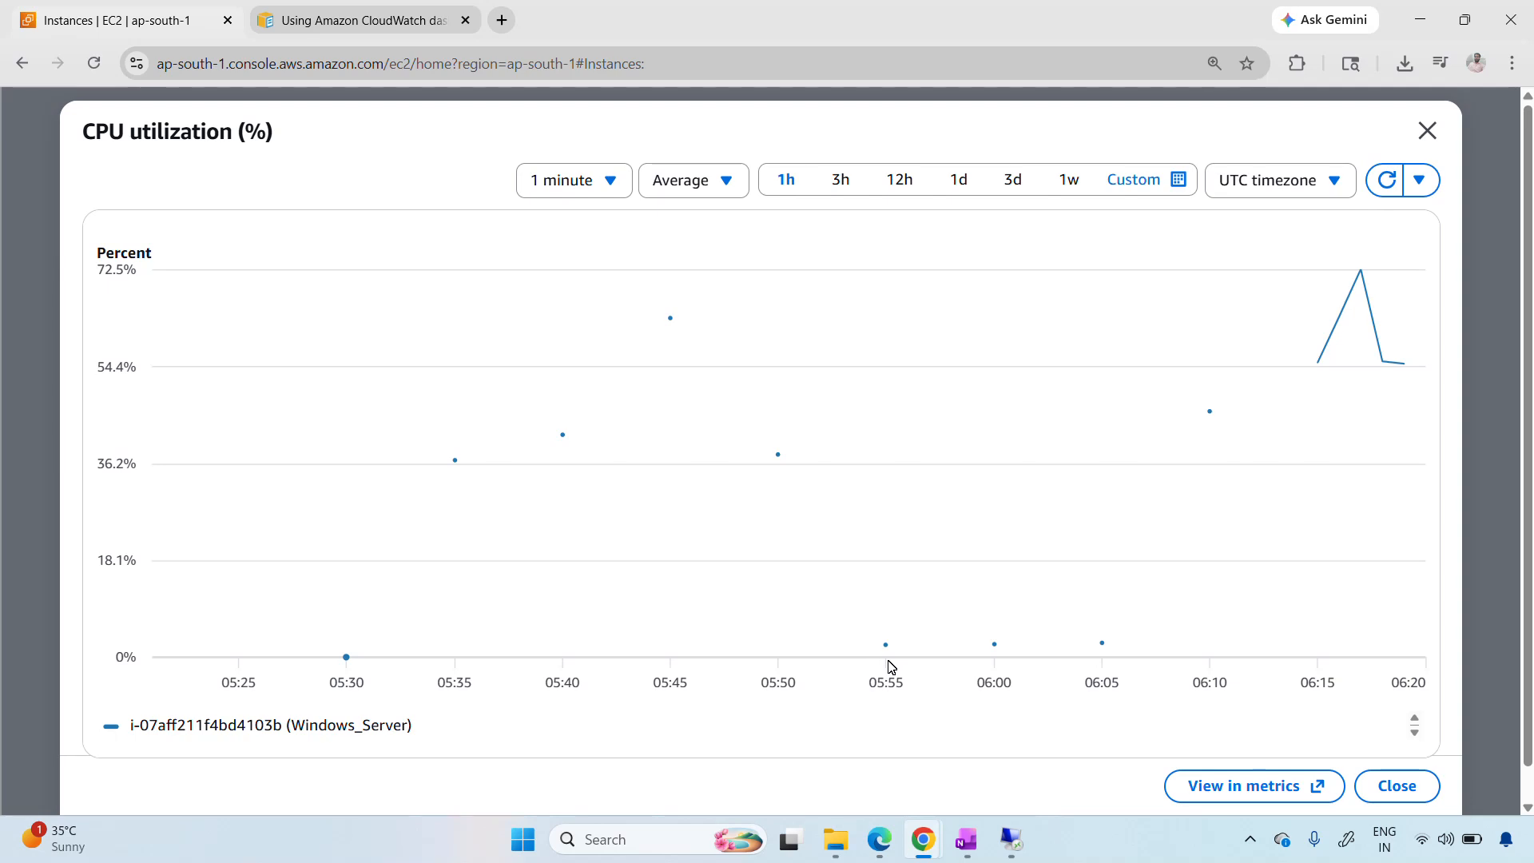
mouse_move(888, 655)
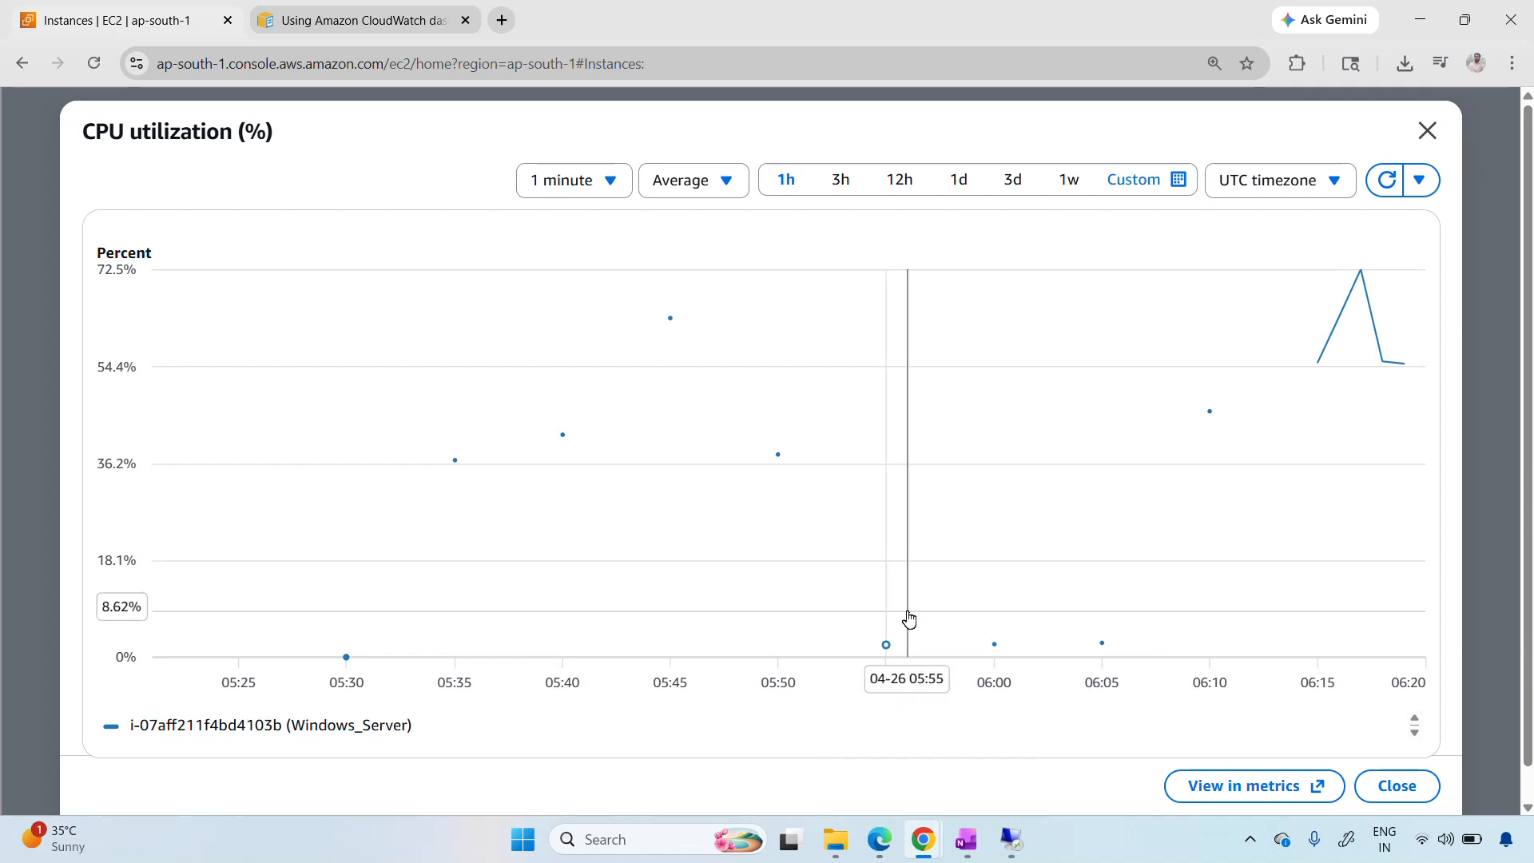
Refresh the CPU utilization graph for new data and inspect the one-minute data points from 06:15 to 06:18
click(1378, 190)
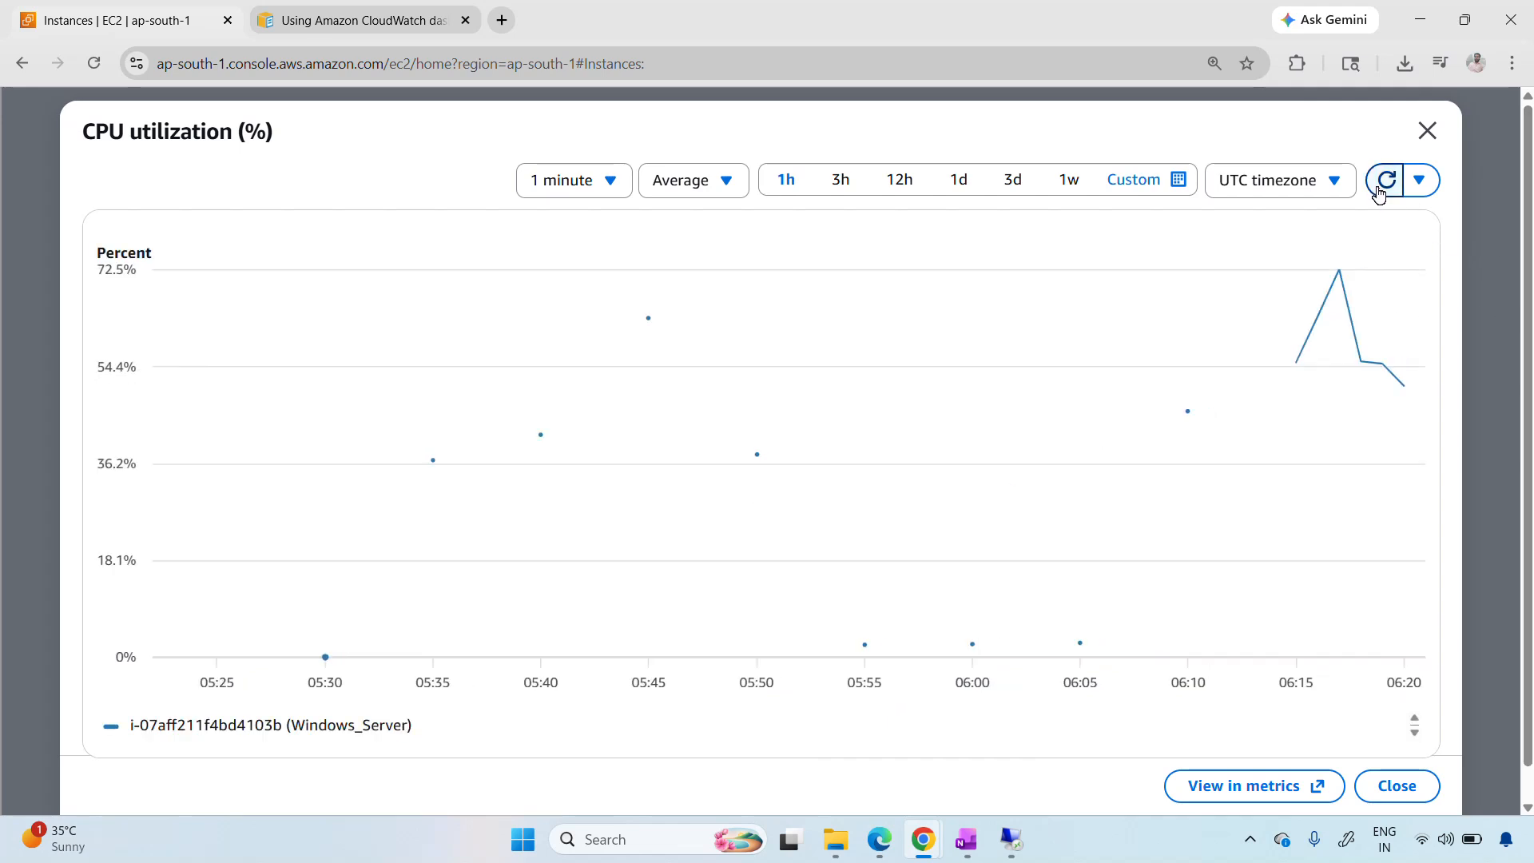
click(1378, 190)
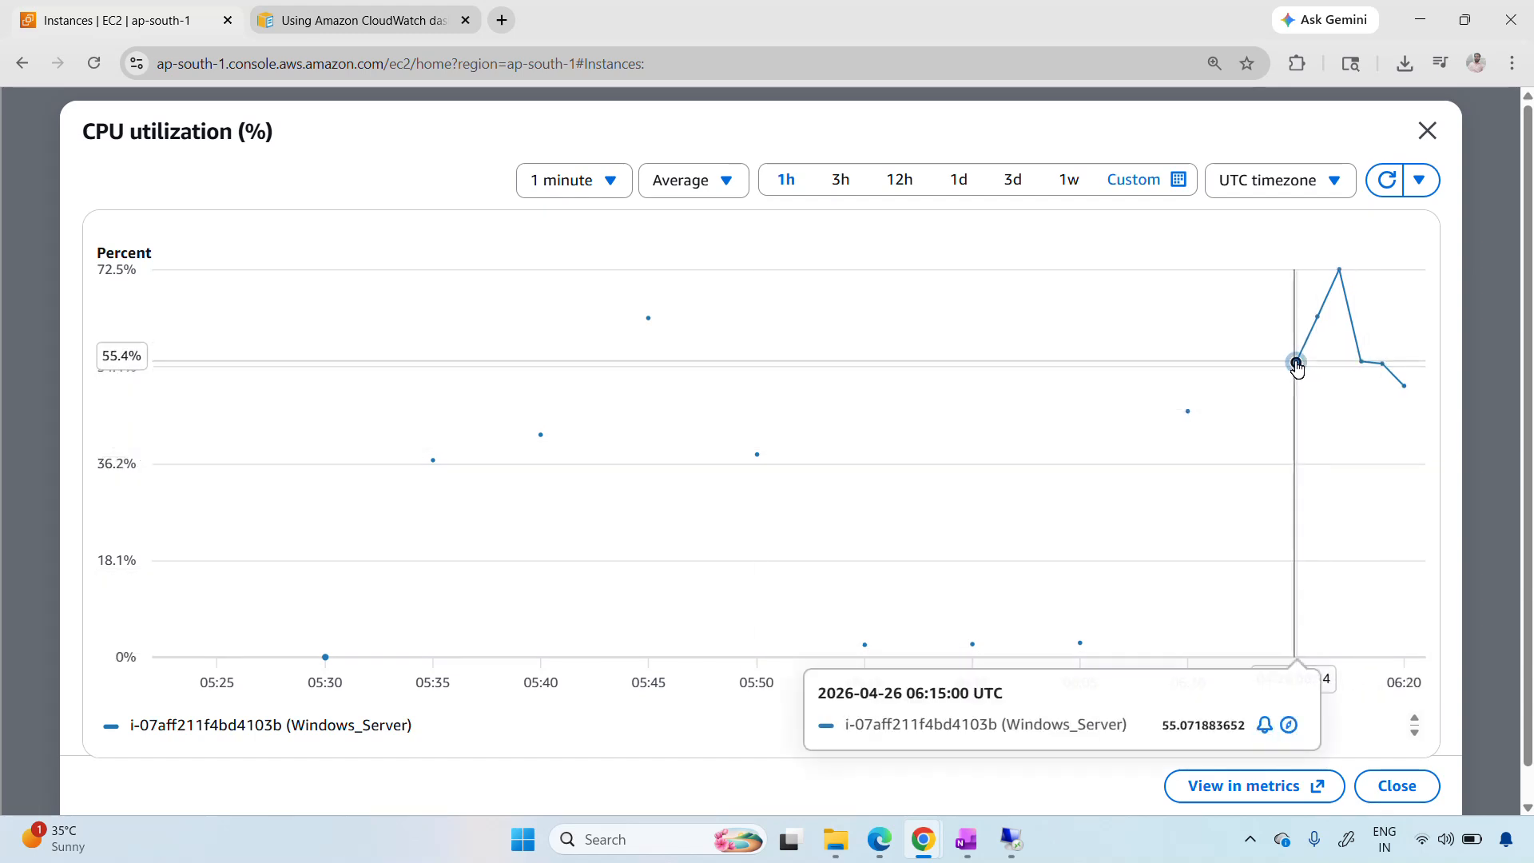
mouse_move(1322, 421)
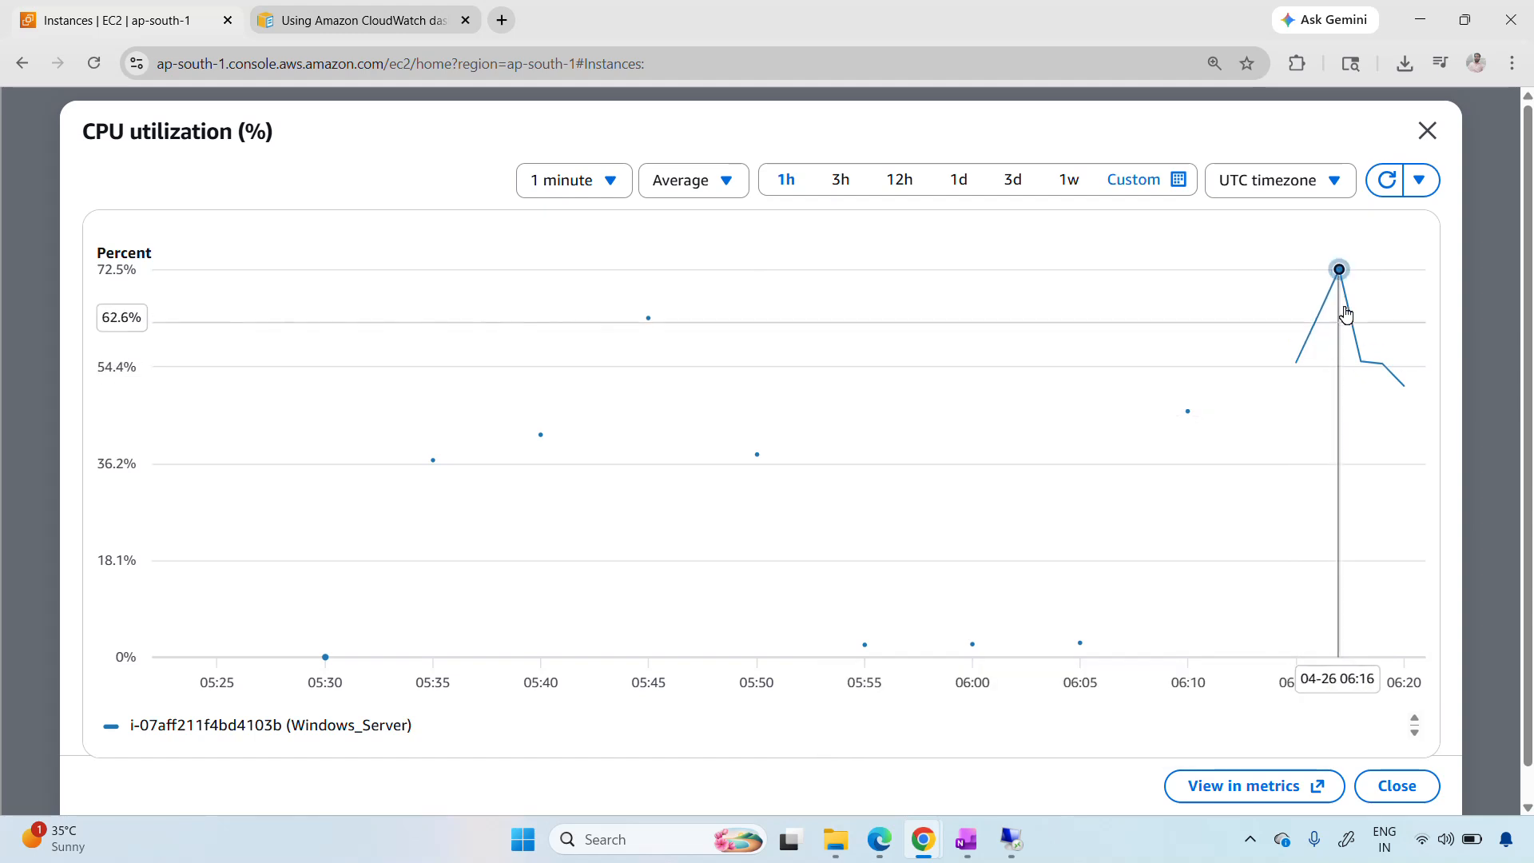
mouse_move(1339, 271)
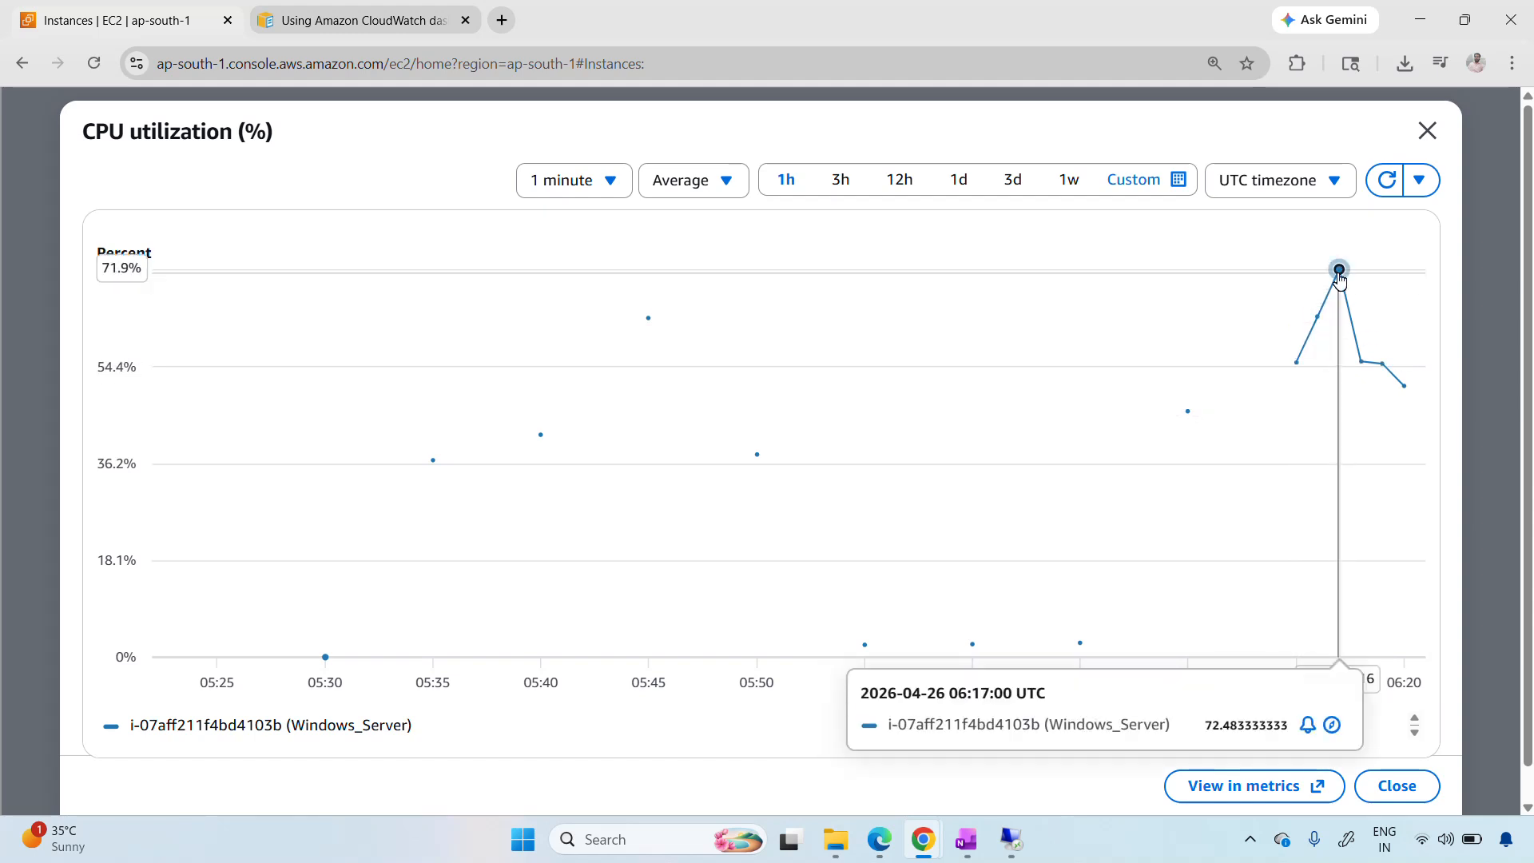
mouse_move(1318, 319)
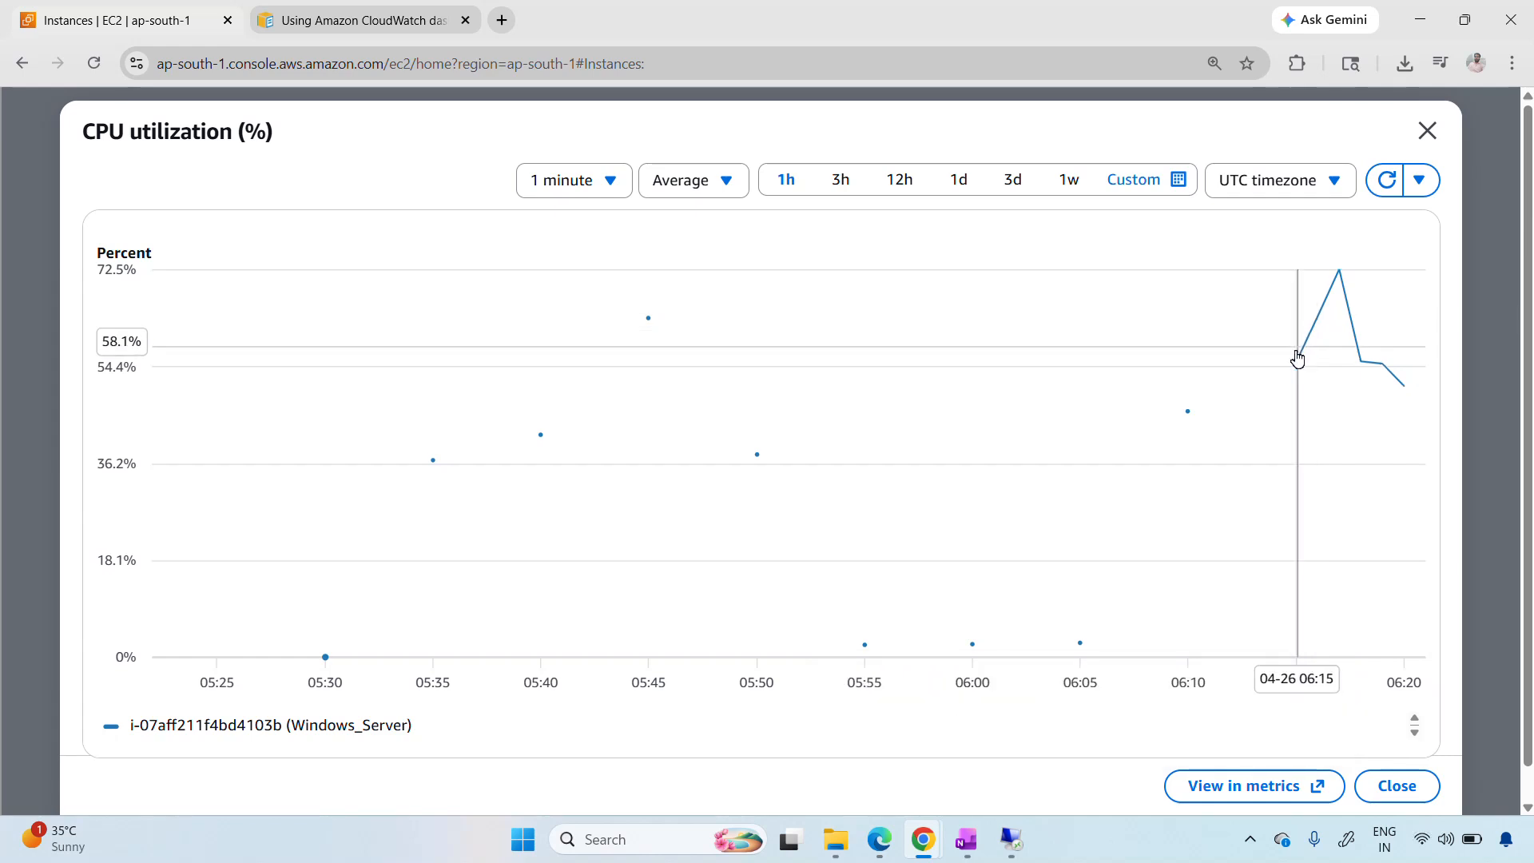
mouse_move(1296, 364)
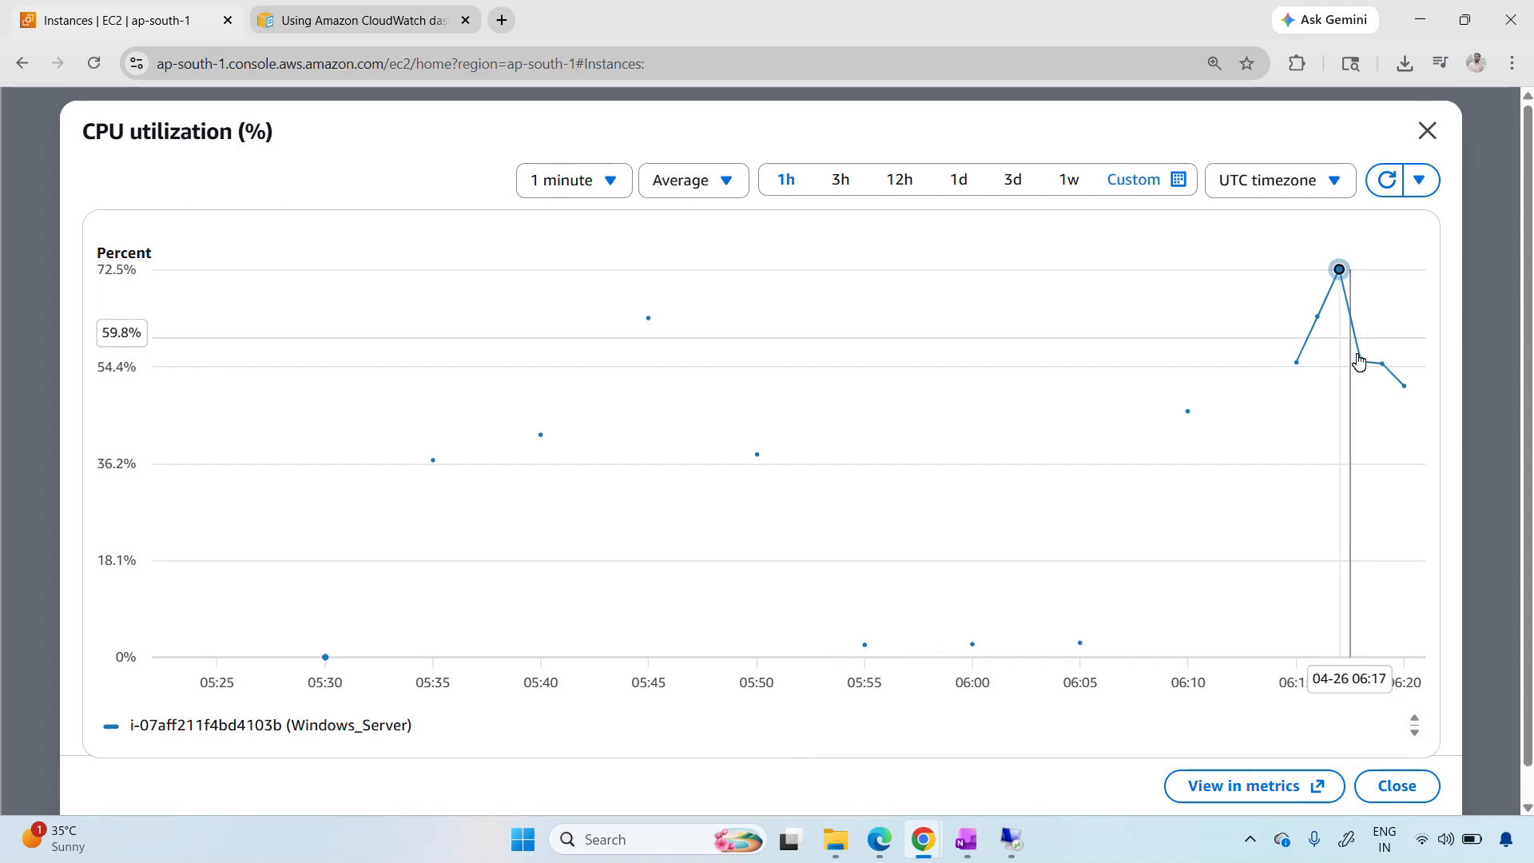
mouse_move(1362, 363)
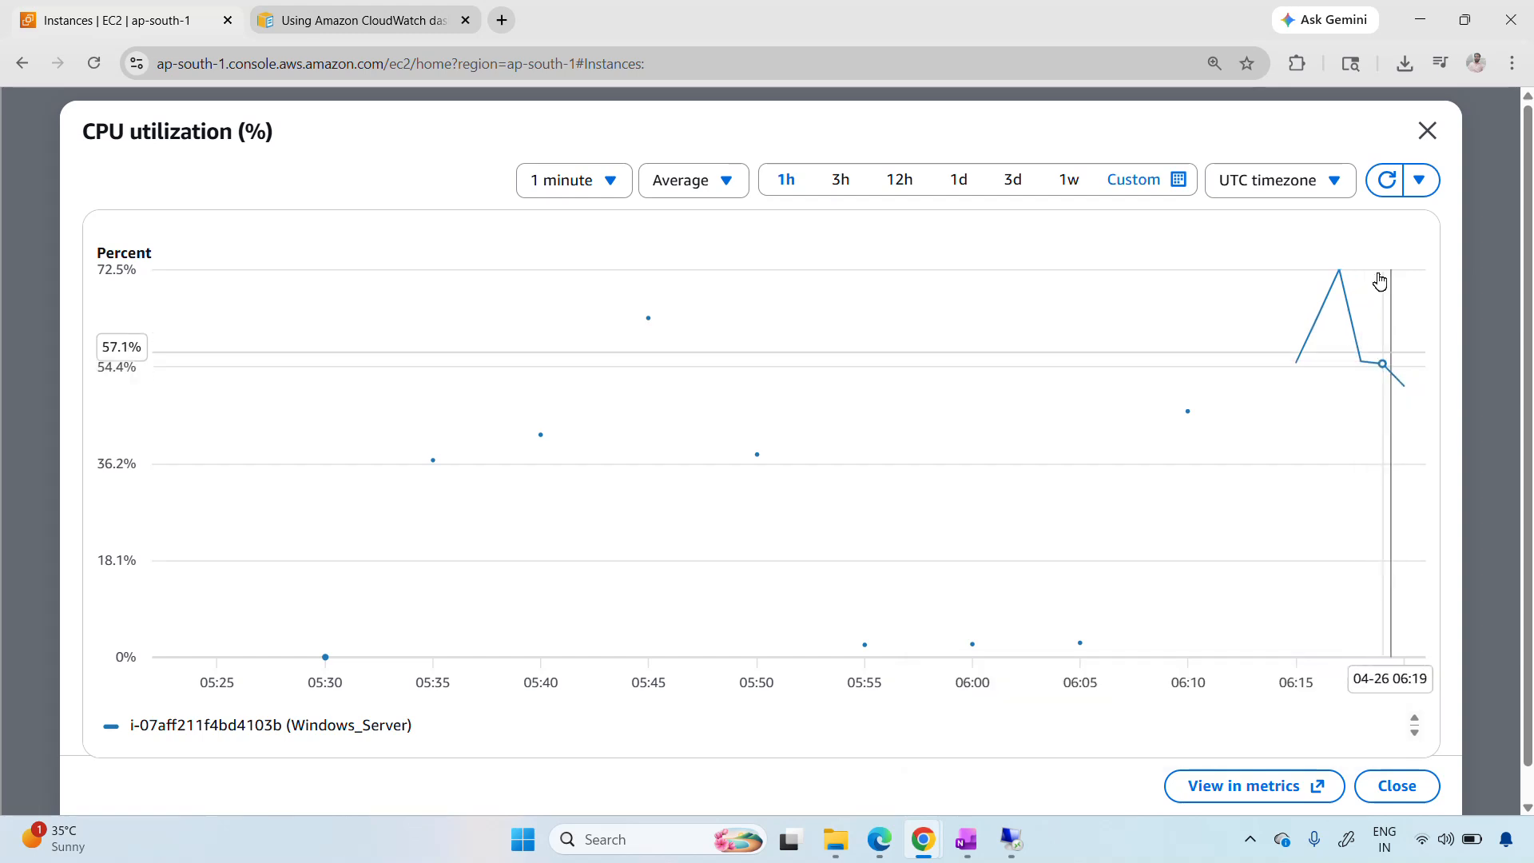
click(1373, 196)
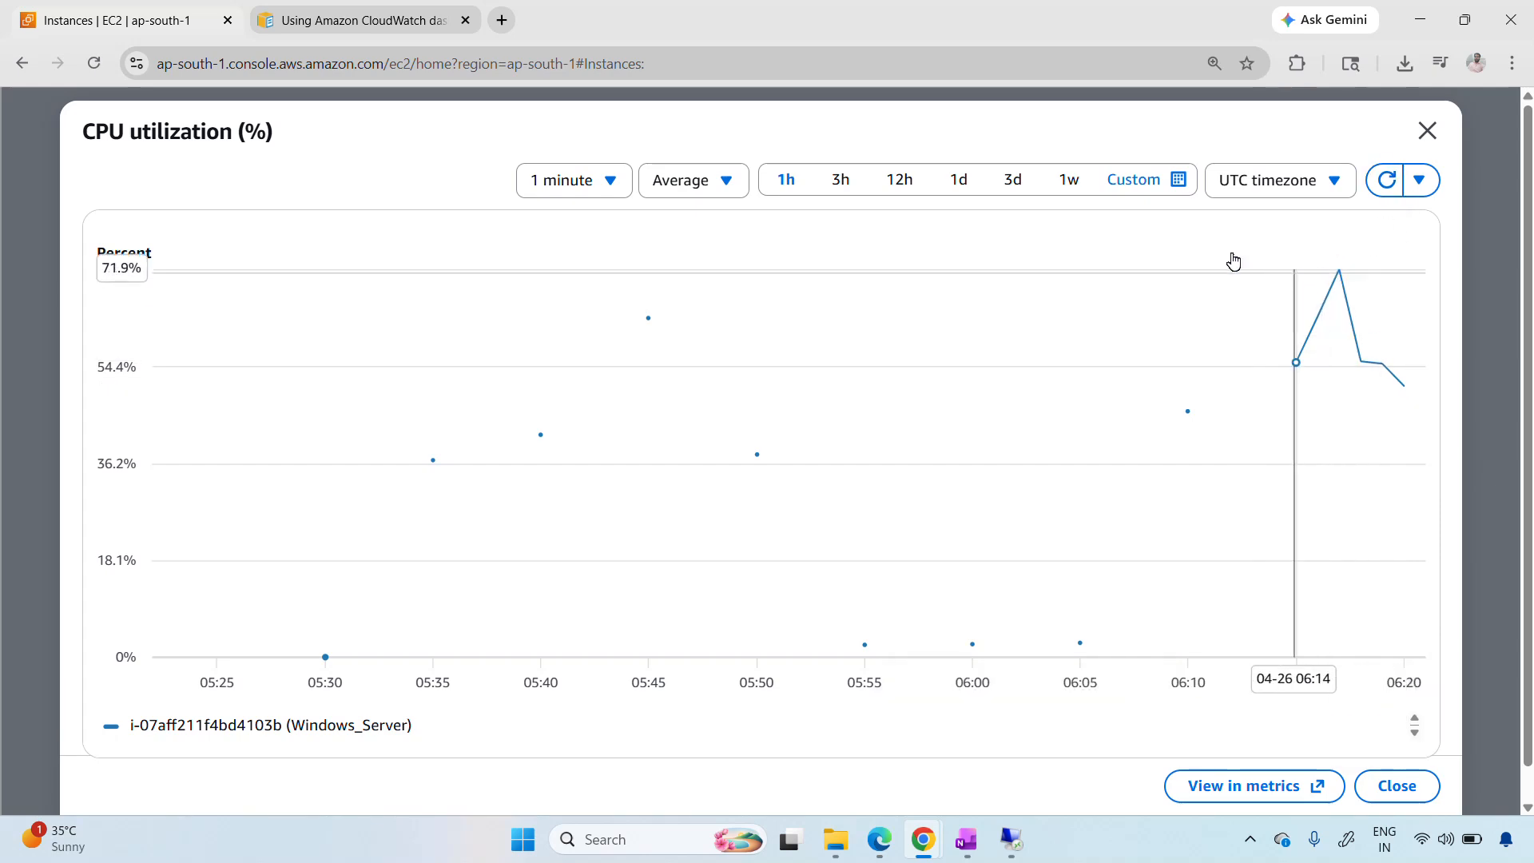
Close the enlarged CPU utilization graph and refresh the EC2 instances list
click(1426, 142)
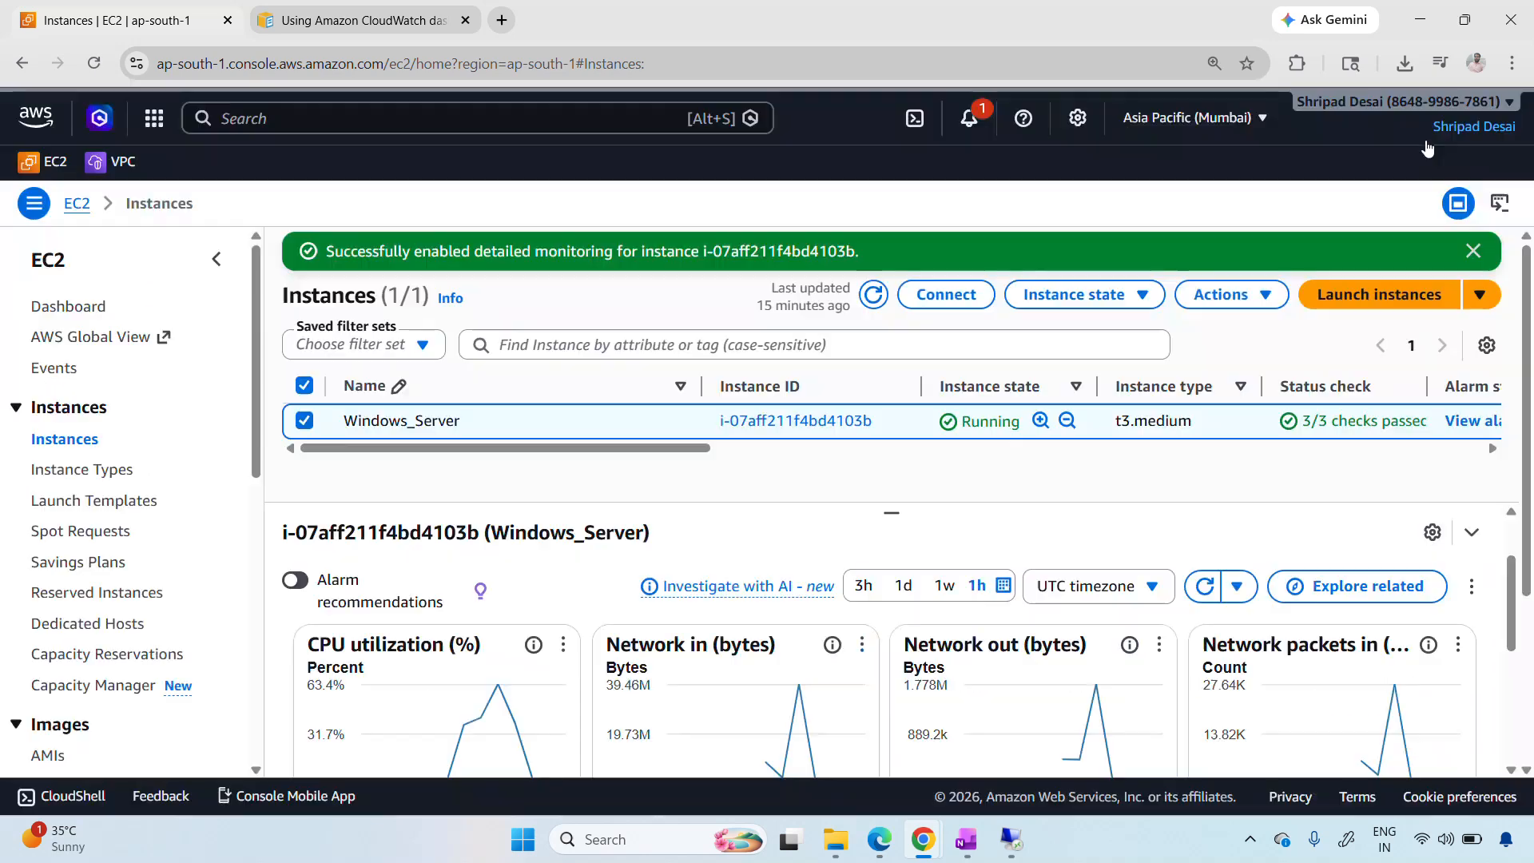
click(873, 301)
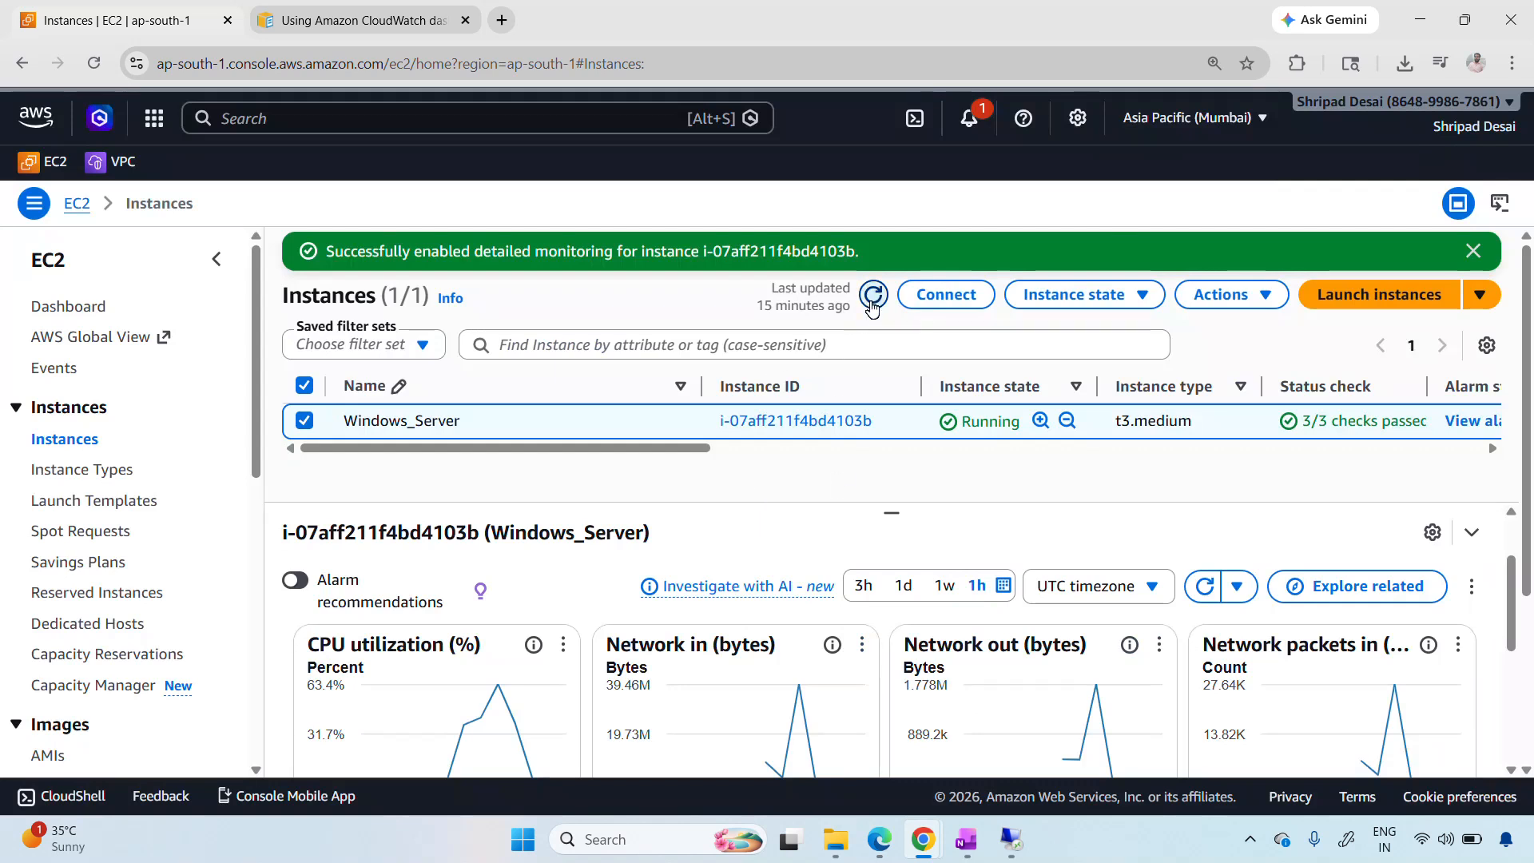